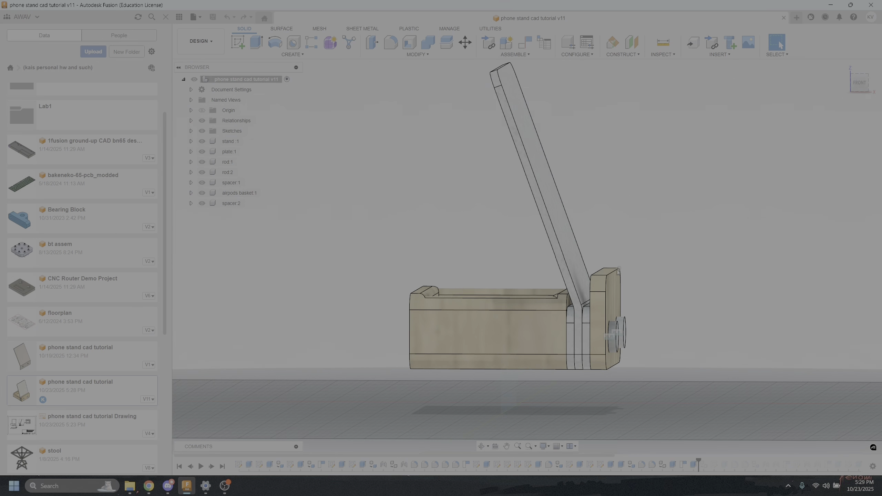
Examine the finished phone stand assembly and its isolated front plate from several angles
scroll(579, 295, up, 6)
shift+middle_drag(580, 281, 504, 301)
scroll(588, 279, down, 5)
scroll(576, 304, down, 4)
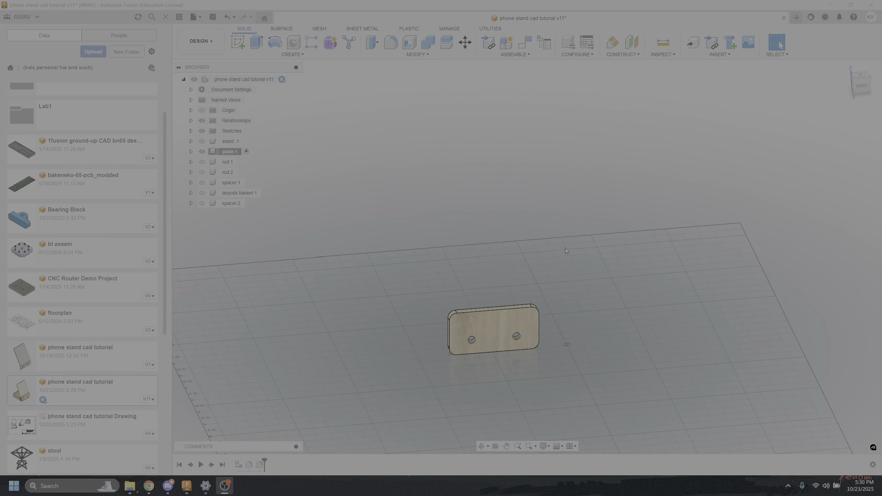
scroll(501, 331, up, 3)
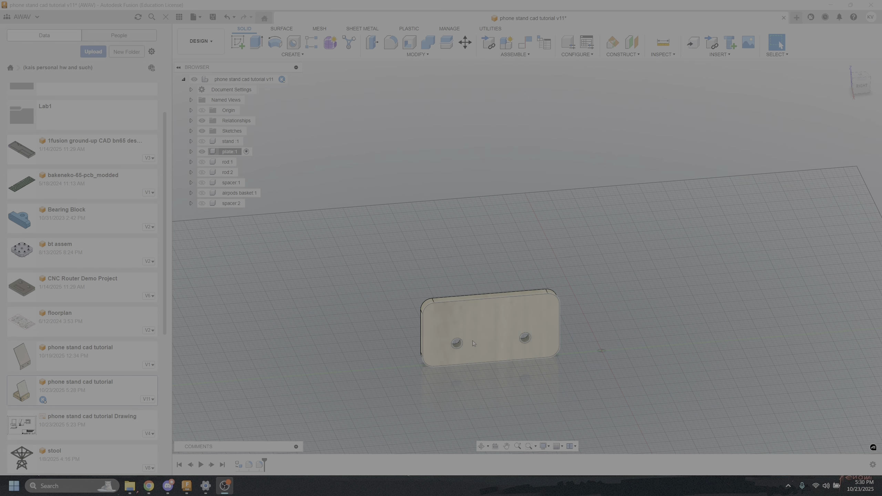
shift+middle_drag(464, 313, 342, 313)
scroll(403, 312, up, 3)
middle_drag(403, 311, 242, 308)
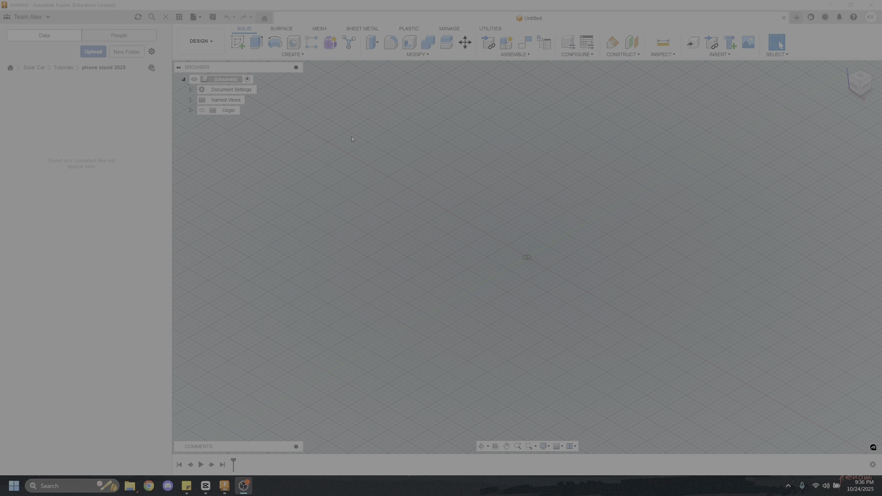
click(413, 184)
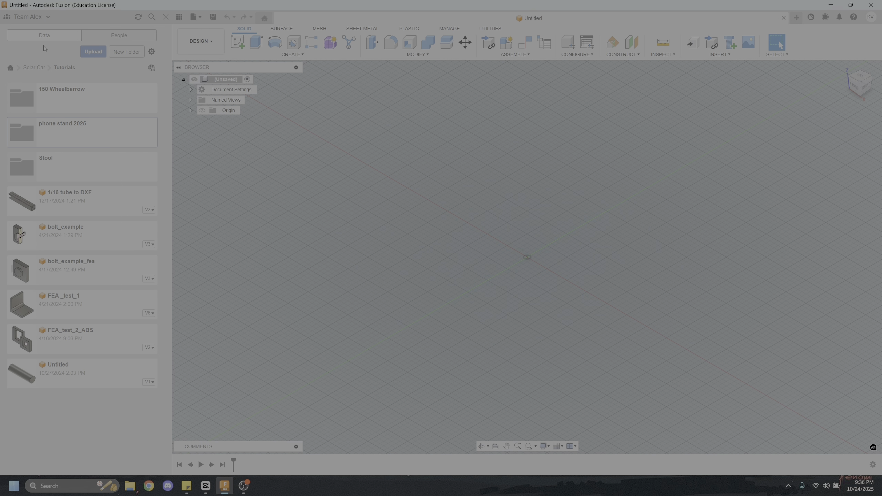
Browse the Solar Car project's folders and open the phone stand 2025 folder inside Tutorials
click(35, 68)
scroll(90, 250, down, 5)
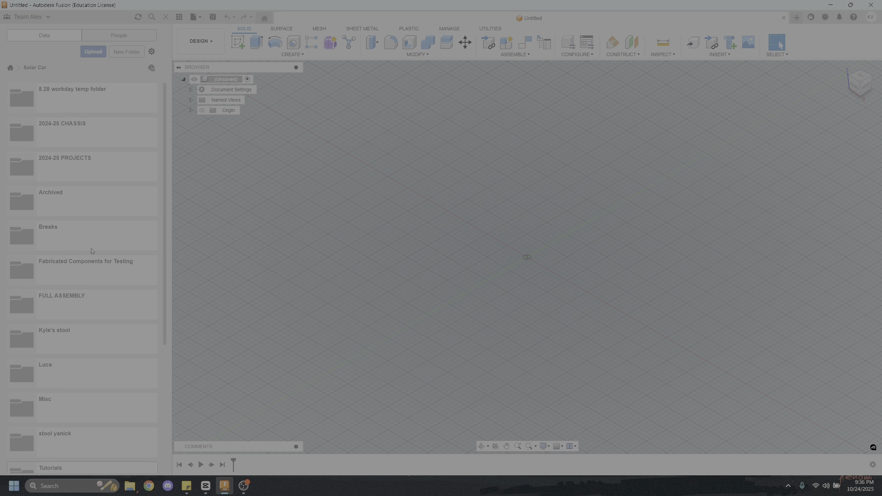
scroll(92, 250, down, 1)
scroll(98, 301, up, 6)
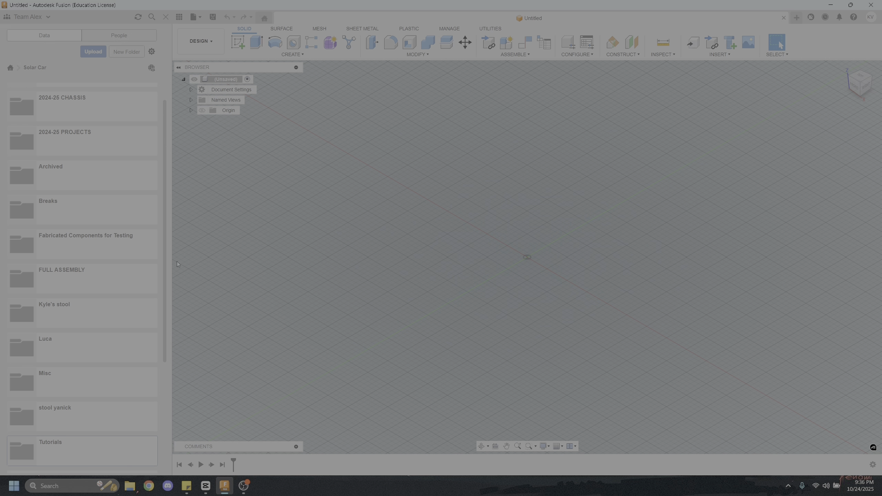
mouse_move(574, 264)
shift+middle_down()
mouse_move(568, 259)
mouse_move(527, 291)
mouse_move(575, 282)
mouse_move(488, 287)
mouse_move(556, 302)
shift+middle_up()
click(86, 444)
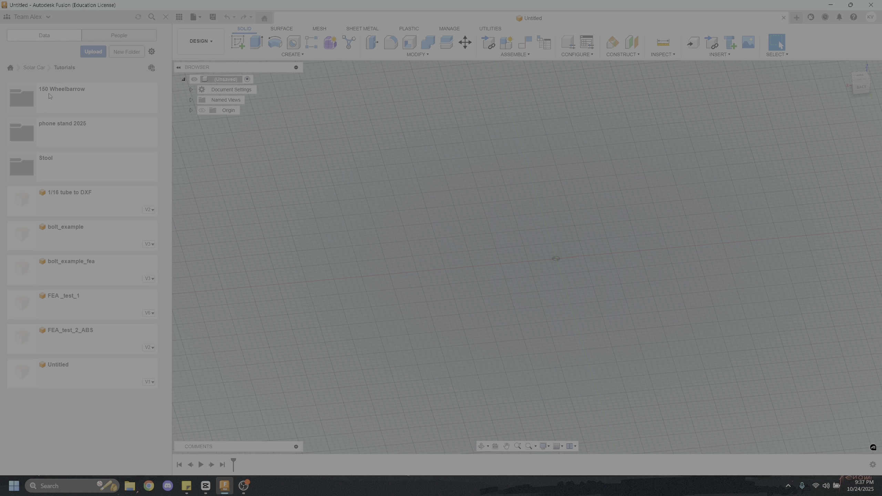
click(74, 132)
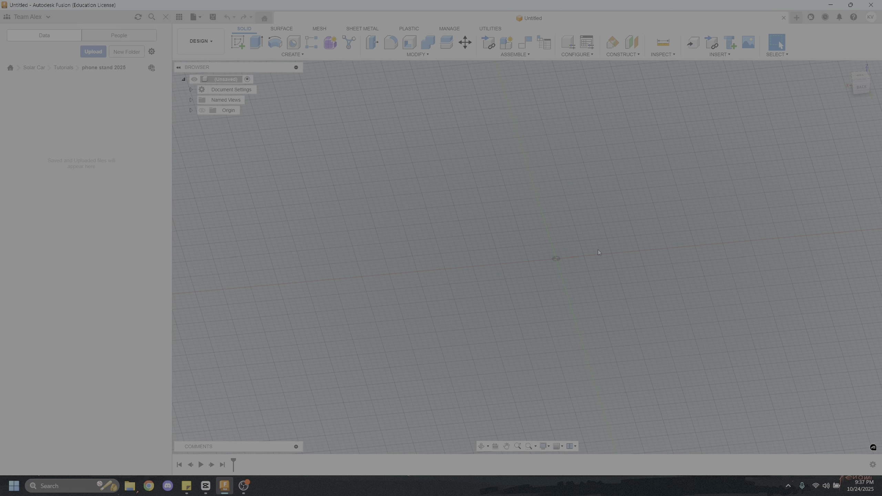
Create a new sketch on the front (XZ) origin plane
shift+middle_drag(601, 246, 476, 257)
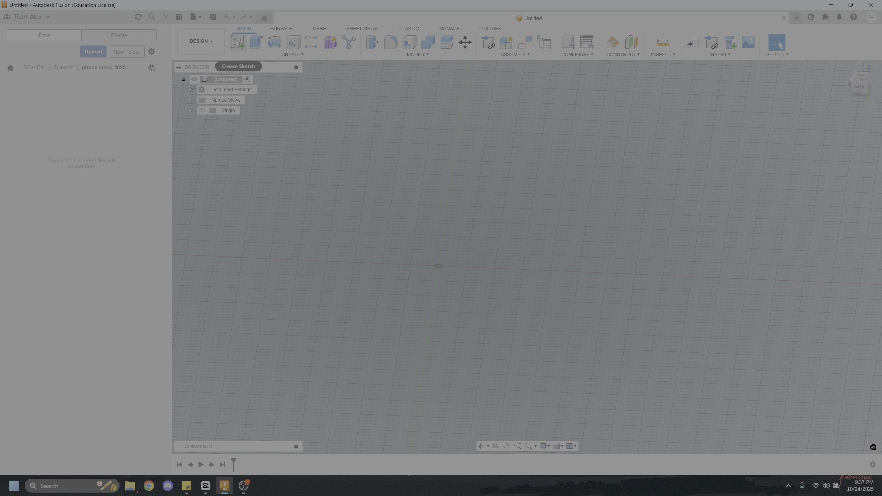
click(324, 55)
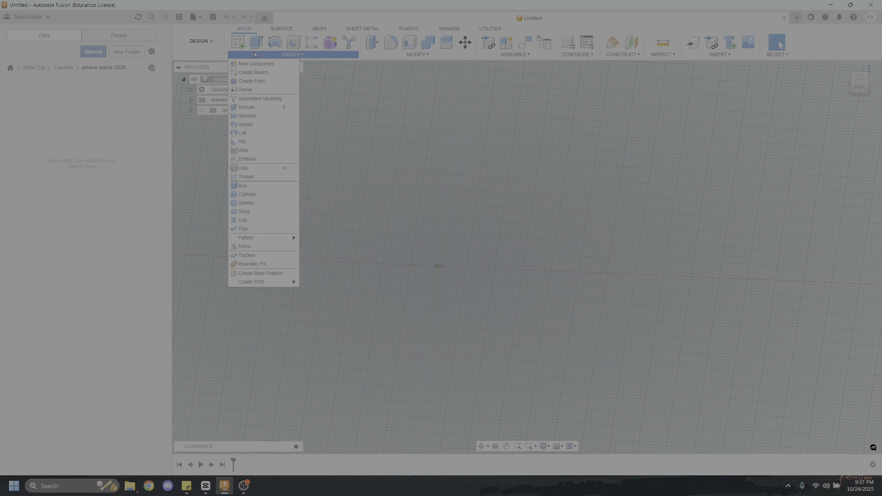
click(251, 69)
shift+middle_drag(488, 265, 528, 201)
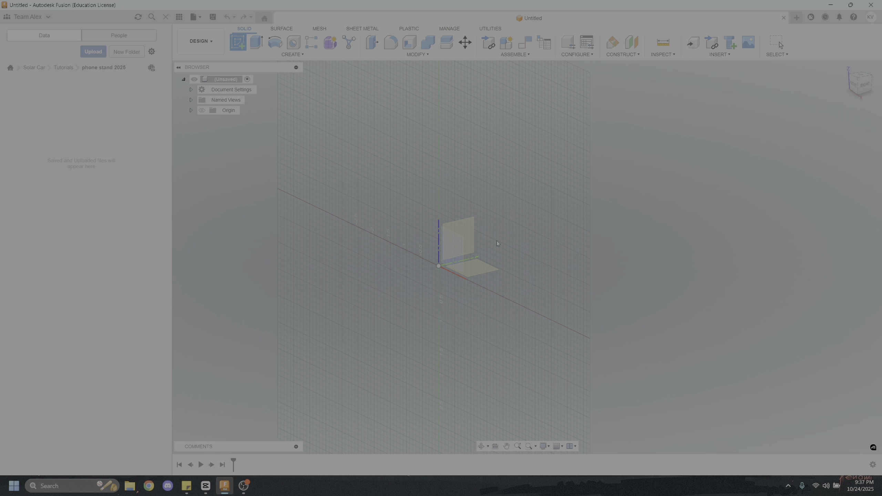
click(854, 88)
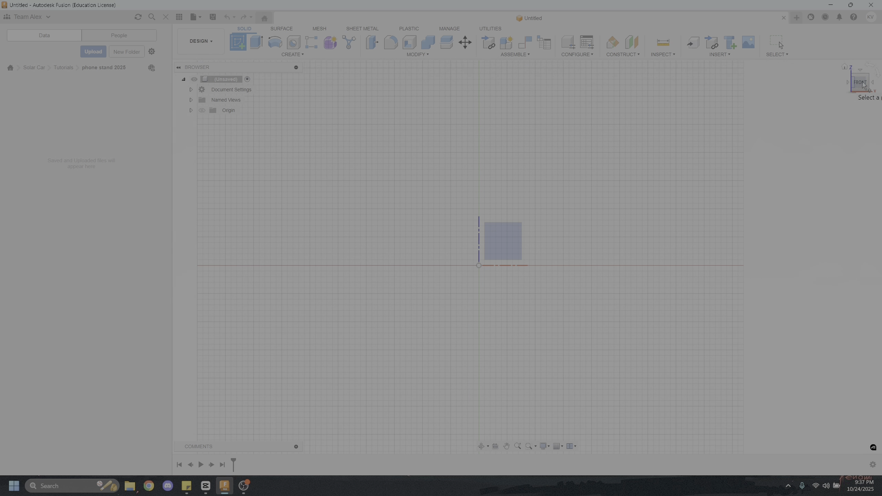
click(511, 237)
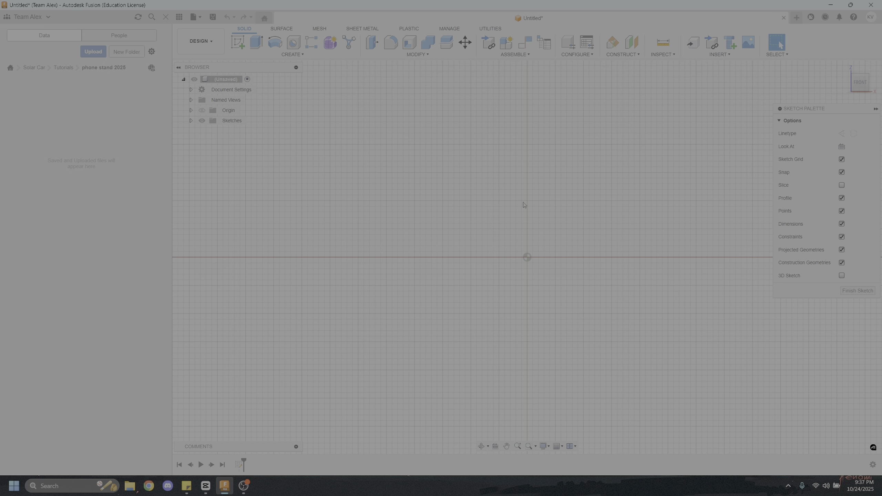
Sketch a two-point rectangle above and to the right of the origin, and stretch its edges to about 3.34 by 2.02 in
mouse_move(580, 196)
shift+middle_down()
mouse_move(572, 218)
mouse_move(550, 226)
shift+middle_up()
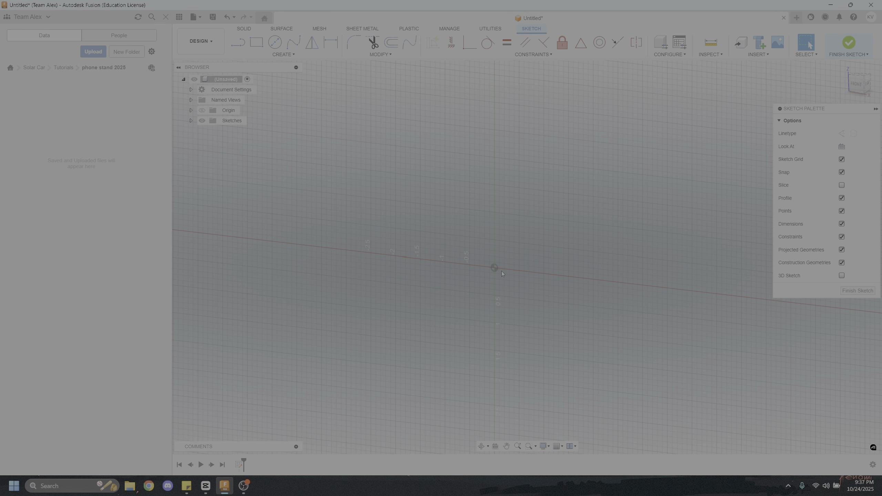
scroll(506, 268, down, 2)
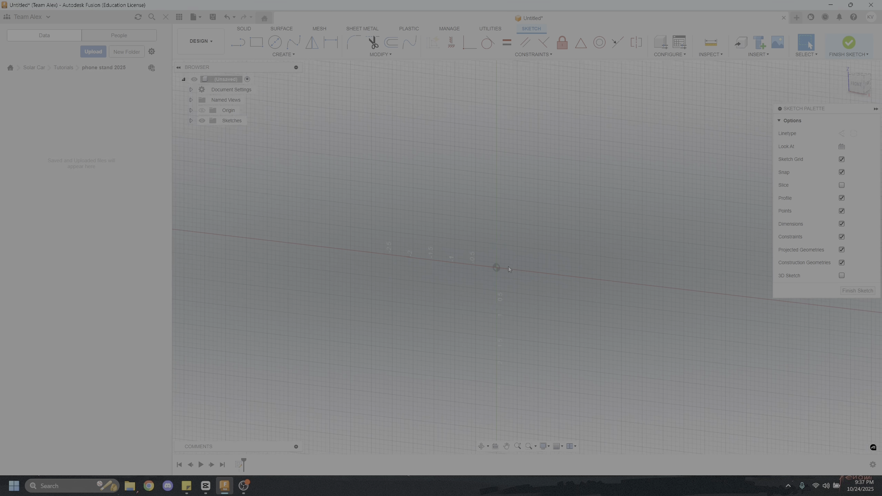
click(859, 84)
click(257, 42)
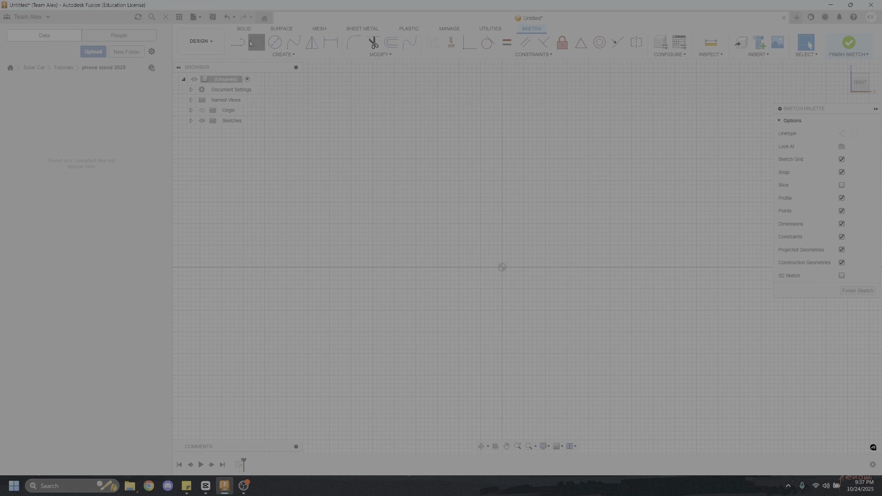
middle_drag(567, 191, 374, 218)
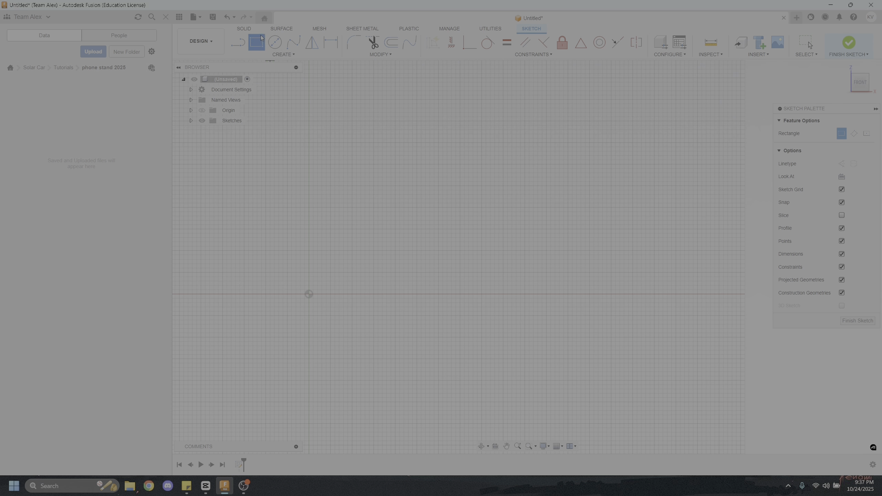
click(422, 186)
click(533, 255)
key(Escape)
drag(465, 188, 464, 168)
mouse_move(421, 194)
mouse_down()
mouse_move(346, 199)
mouse_move(399, 205)
mouse_up()
mouse_move(491, 255)
mouse_down()
mouse_move(500, 258)
mouse_move(493, 239)
mouse_move(544, 259)
mouse_up()
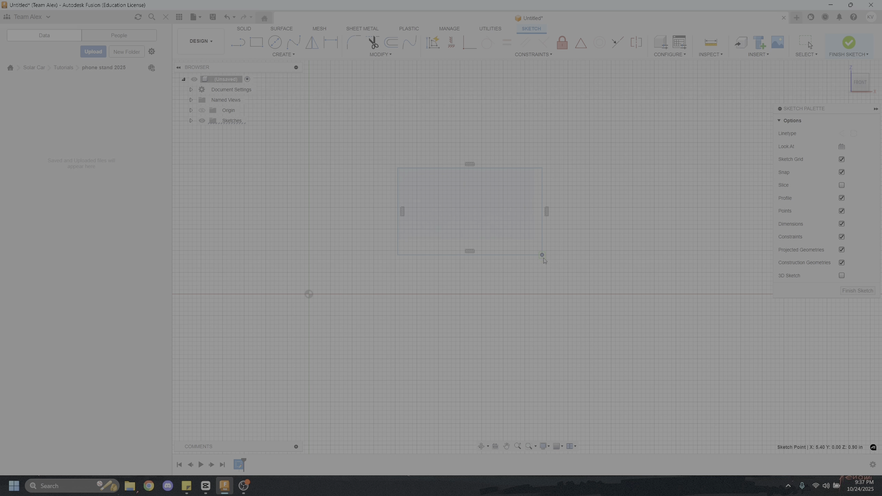
Dimension the height and the width of the rectangle, keeping the sizes as drawn
click(332, 43)
click(398, 192)
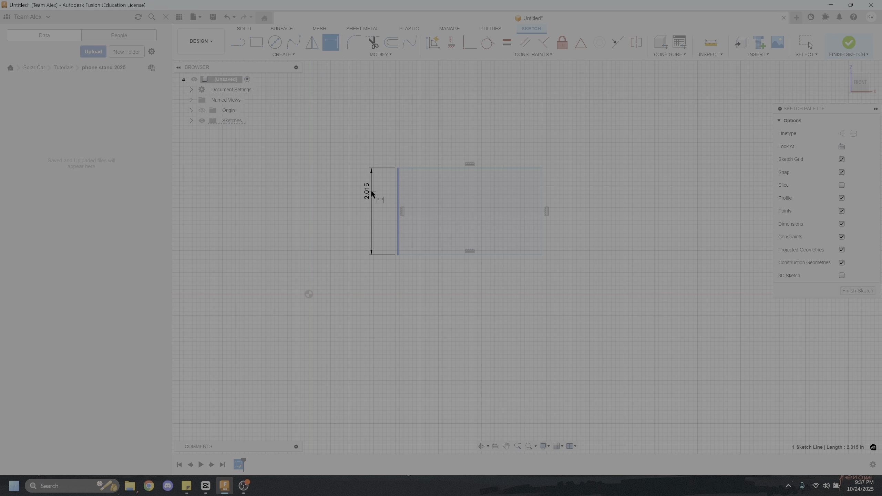
click(366, 203)
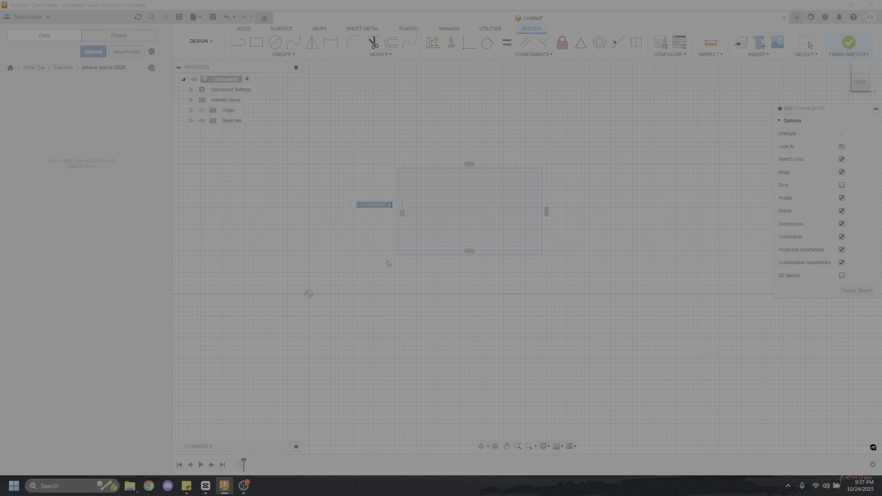
key(Return)
click(433, 254)
click(484, 284)
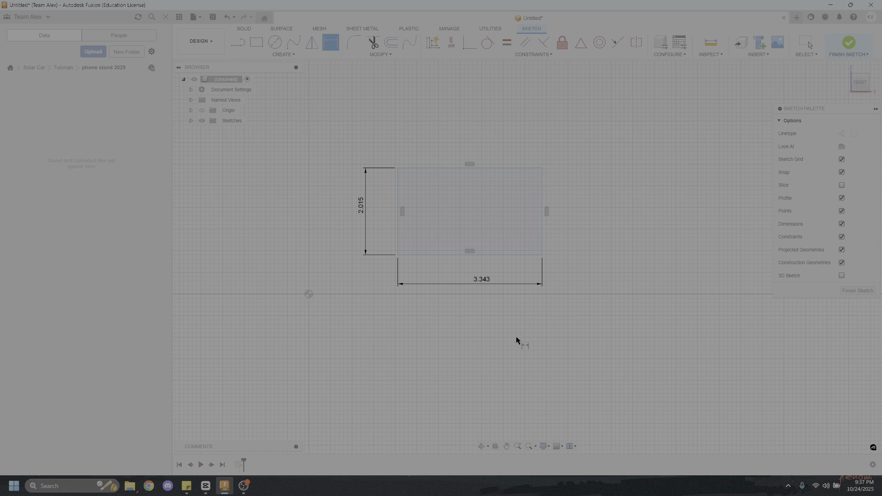
Set the rectangle's height to 1.5 in and its width to 3 in
scroll(373, 226, up, 3)
double_click(358, 194)
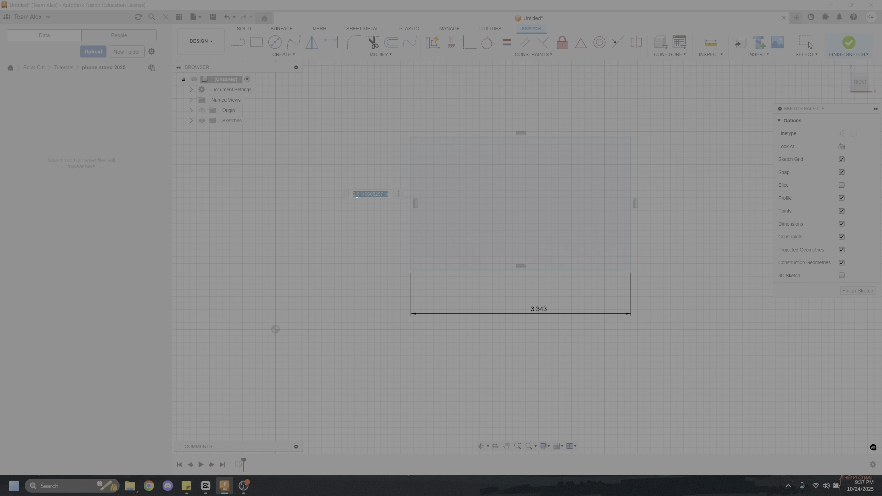
text(1.5)
key(Return)
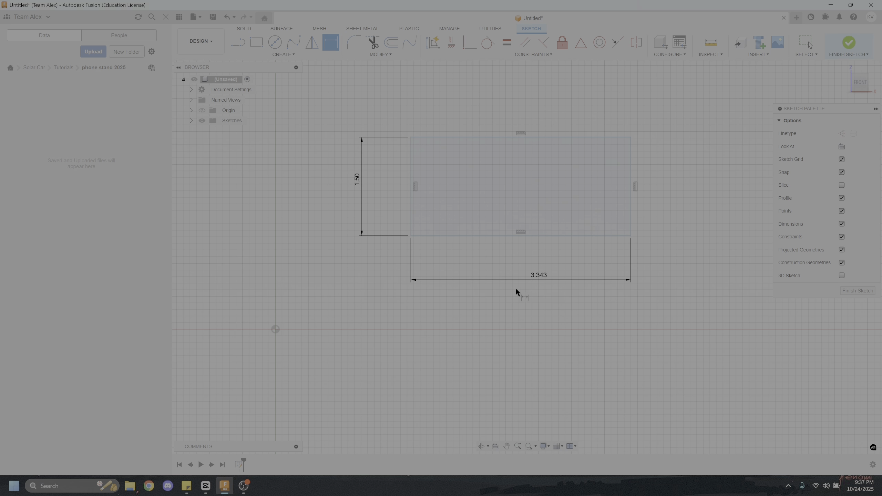
double_click(534, 275)
text(3)
key(Return)
key(Escape)
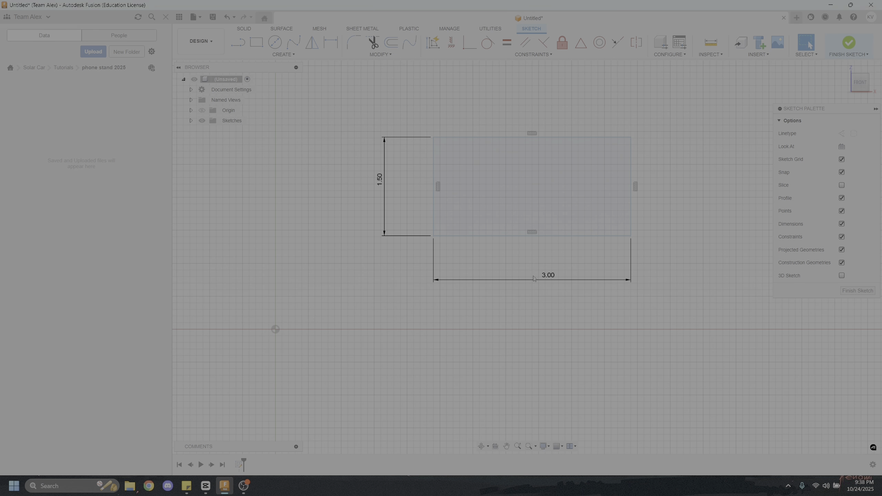
scroll(336, 330, down, 2)
middle_drag(510, 170, 493, 169)
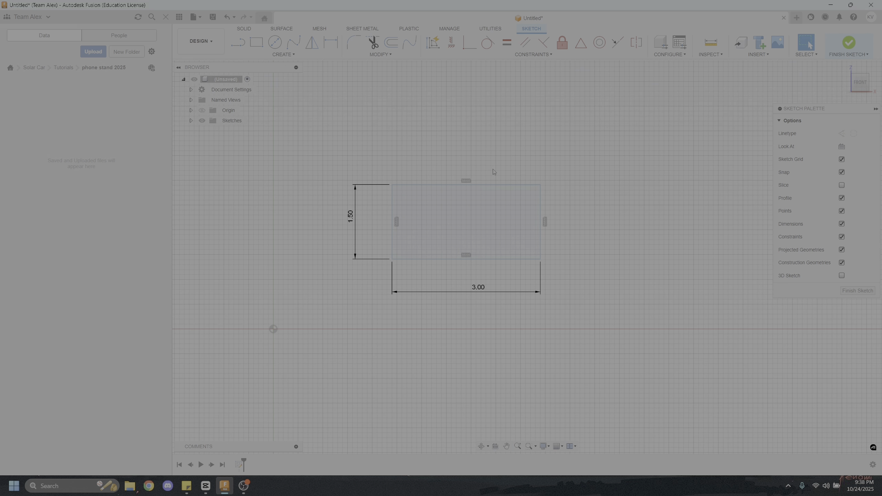
click(240, 41)
key(Escape)
click(238, 42)
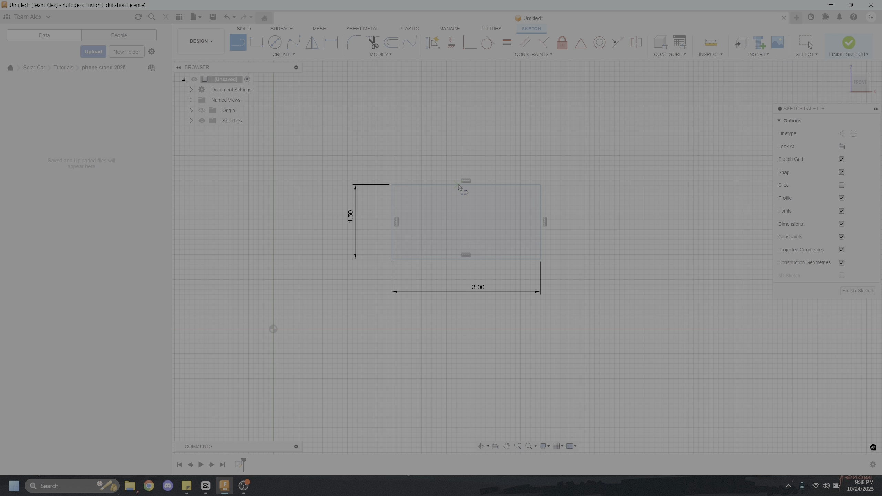
Sketch a circle about 1.18 in in diameter above the rectangle and reposition it freely
click(275, 43)
click(436, 97)
scroll(472, 174, down, 3)
click(446, 126)
scroll(456, 144, up, 4)
middle_drag(457, 143, 449, 189)
drag(437, 153, 448, 163)
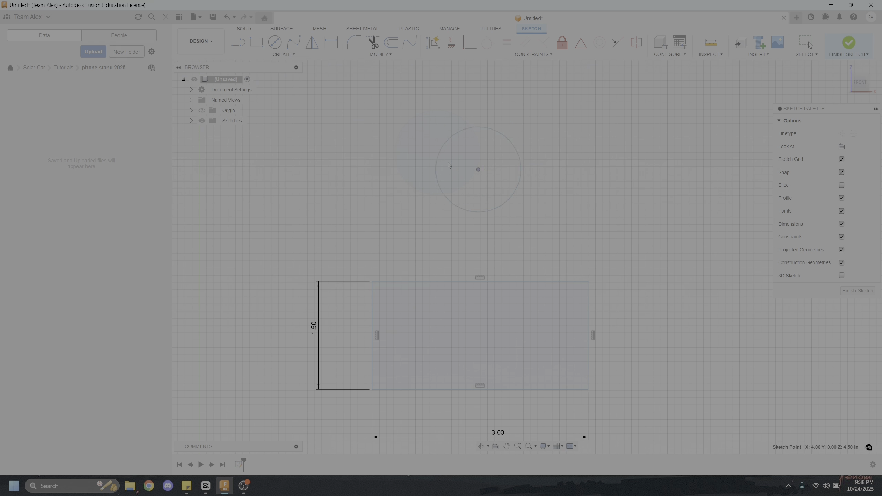
Undo the circle's last move and delete the circle from the sketch
key(ctrl+z)
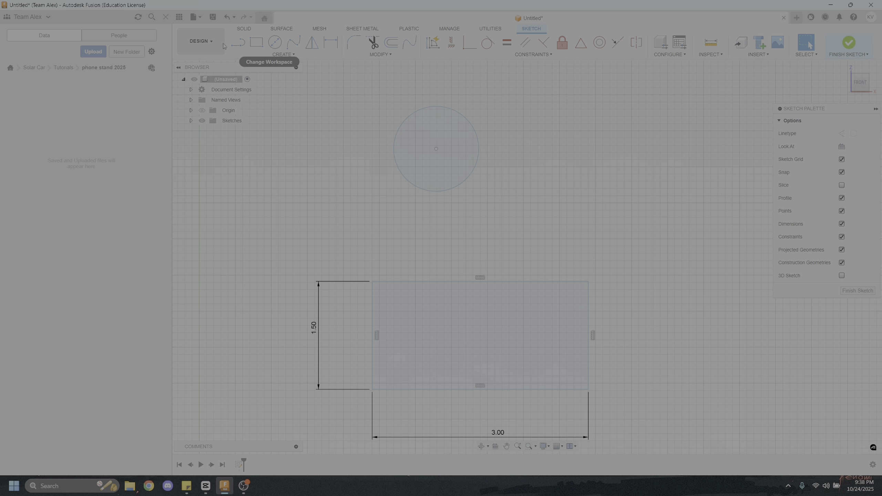
click(466, 181)
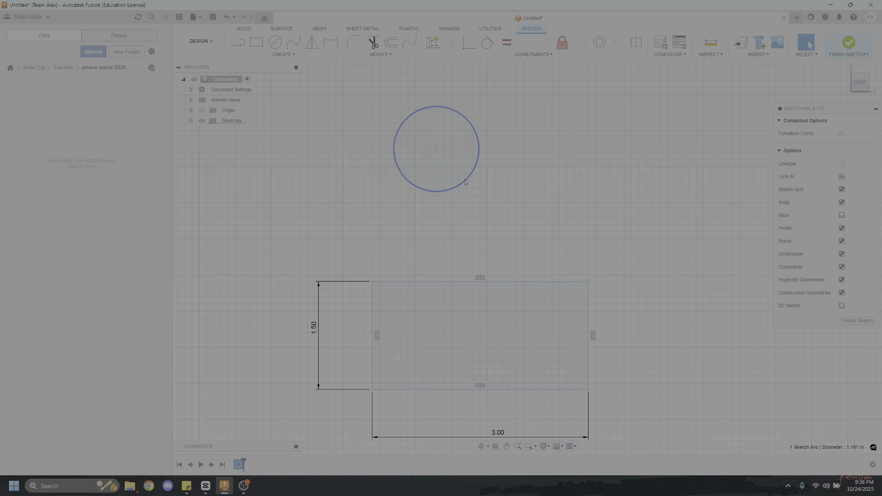
key(Delete)
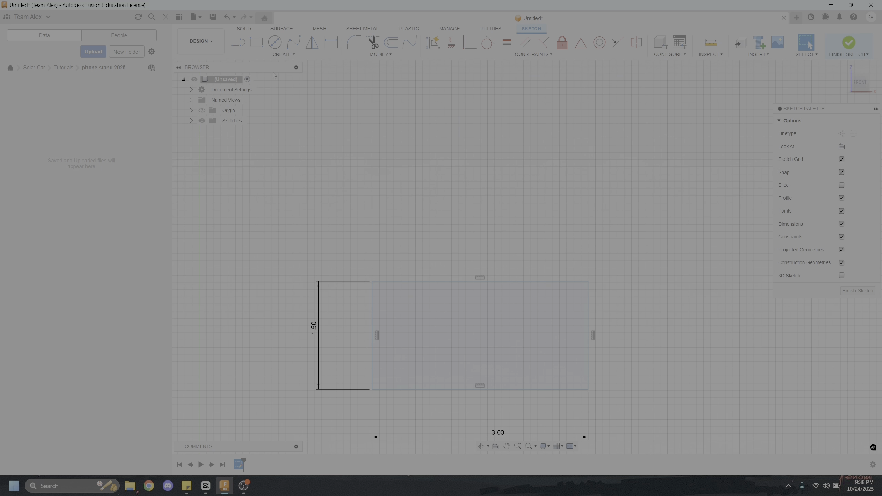
Draw a vertical line 1.5 in long connecting the midpoints of the rectangle's upper and lower edges
click(239, 43)
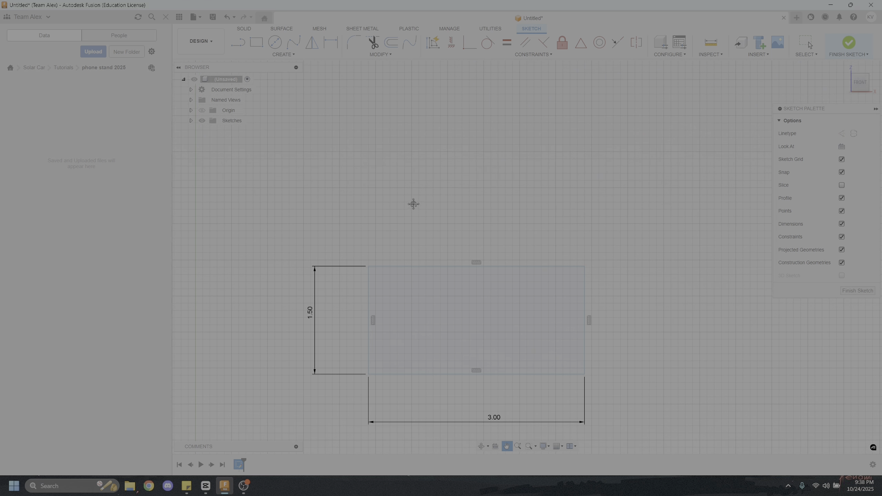
click(459, 208)
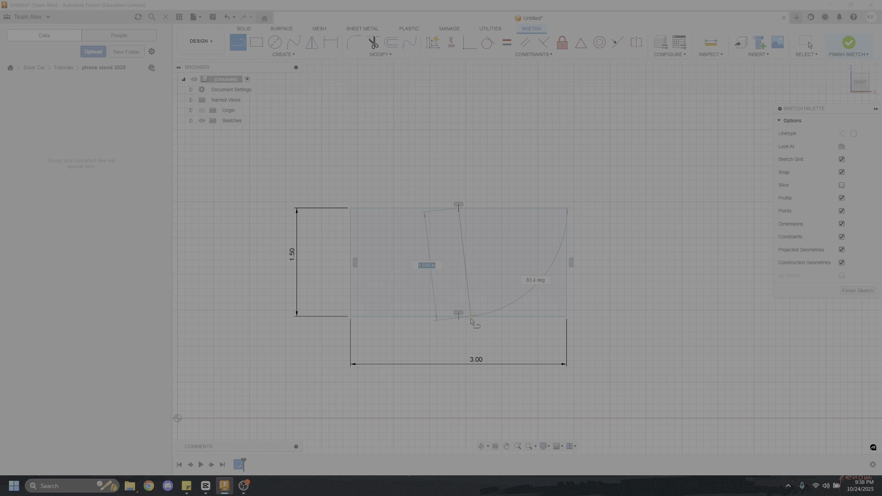
click(461, 317)
key(Escape)
click(459, 294)
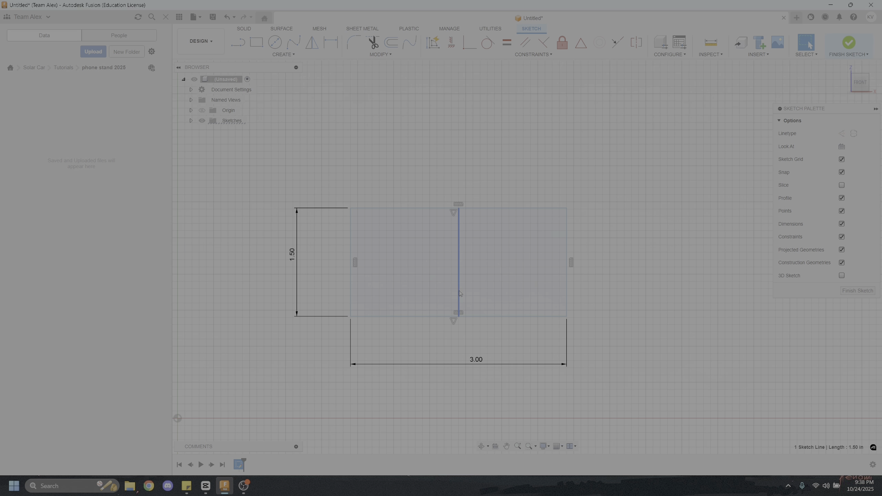
key(Escape)
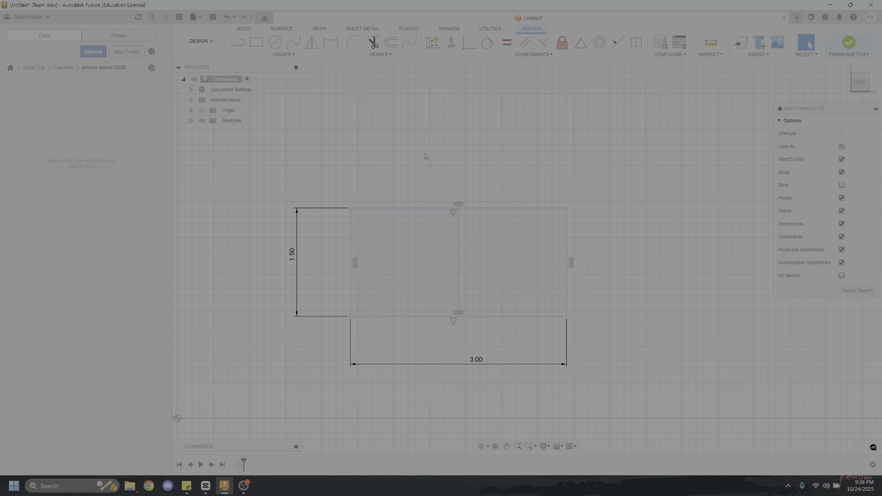
Draw a horizontal line 3 in long across the rectangle between its side edges and make it a construction line
click(242, 43)
click(351, 253)
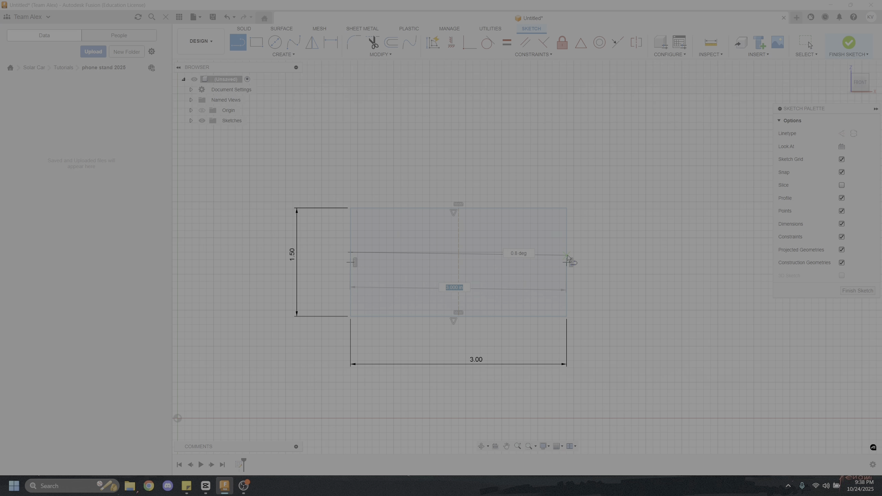
click(567, 253)
key(Escape)
click(525, 252)
key(x)
click(509, 137)
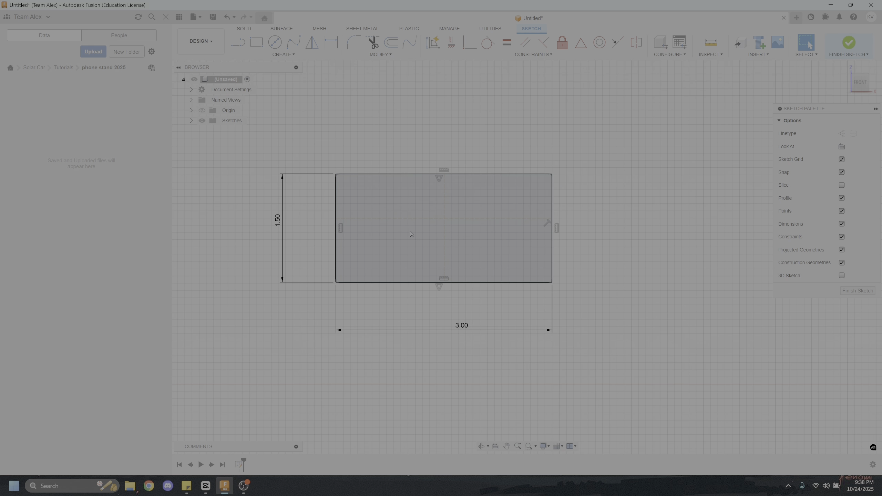
scroll(455, 313, up, 3)
click(461, 173)
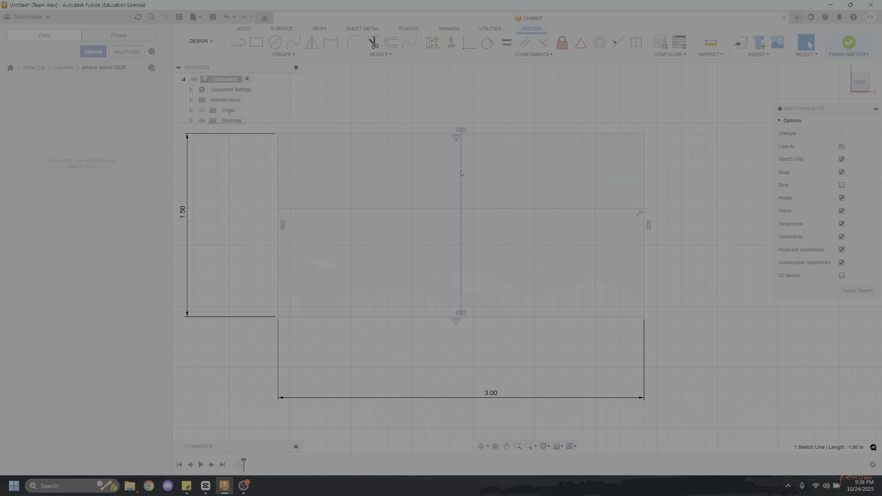
right_click(461, 192)
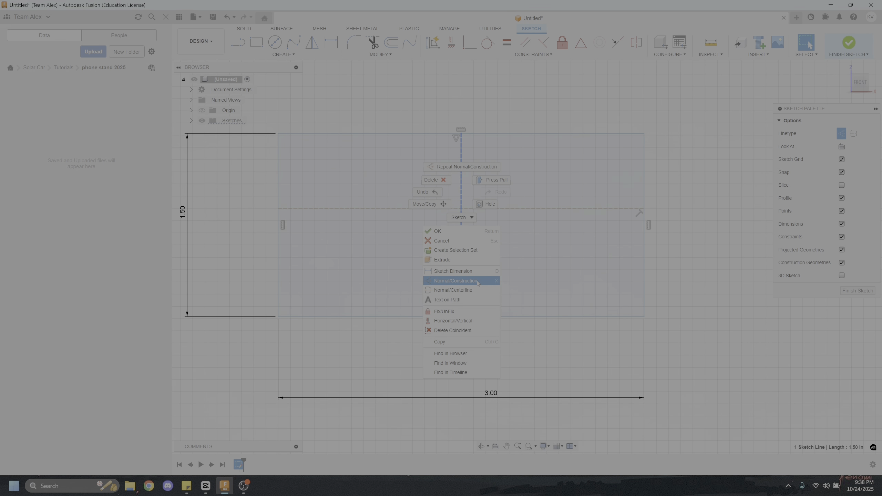
click(518, 243)
Reposition the rectangle by its vertical centre line and lower corner, and shift the horizontal construction line upward, to test their freedom
mouse_move(462, 200)
mouse_down()
mouse_move(432, 195)
mouse_move(501, 195)
mouse_move(488, 197)
mouse_up()
click(694, 258)
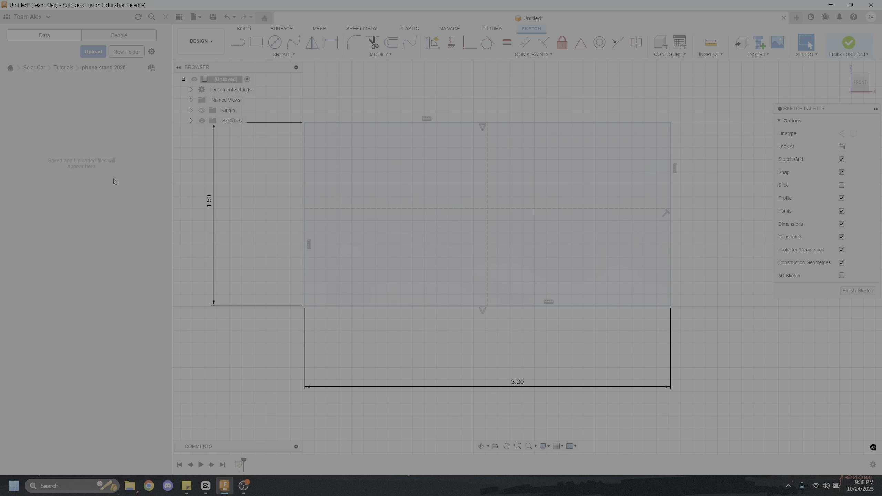
drag(366, 211, 385, 181)
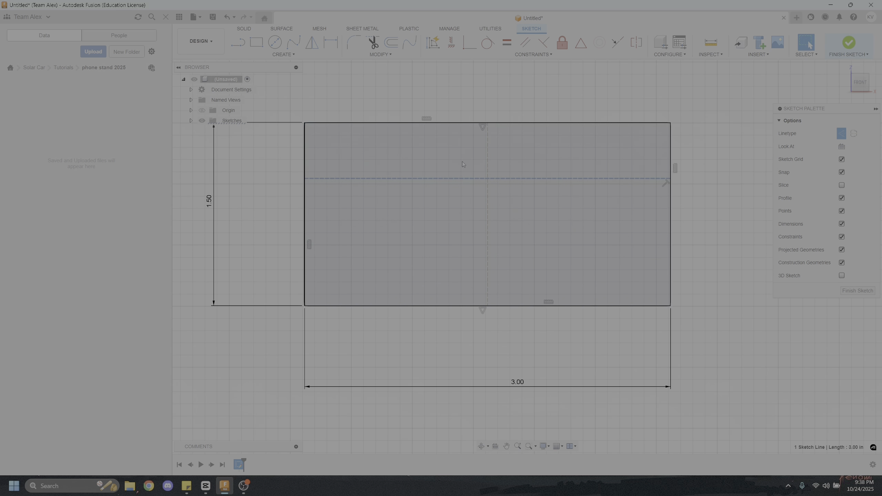
click(679, 232)
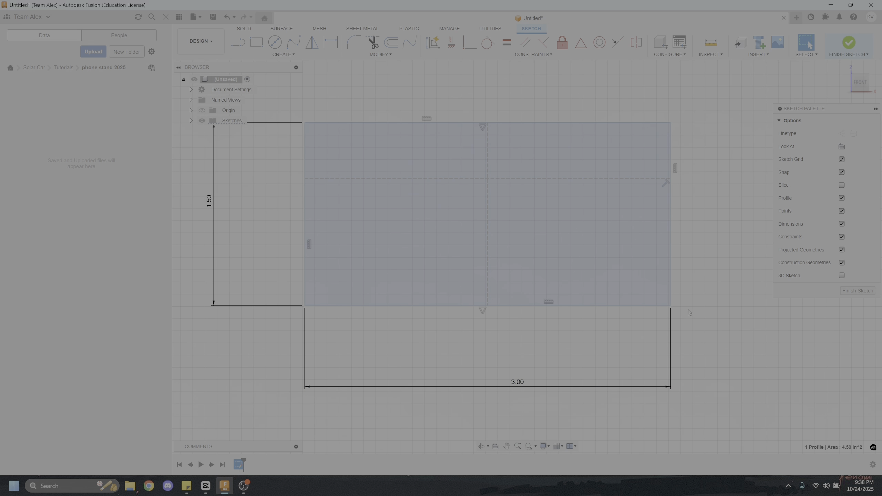
drag(670, 306, 651, 292)
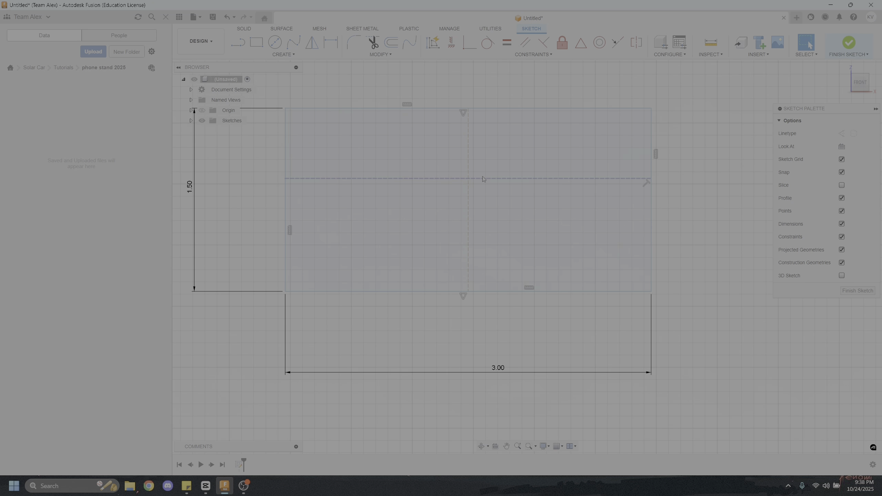
Dimension the horizontal construction line 1 in above the rectangle's lower edge
click(328, 40)
click(376, 177)
click(582, 291)
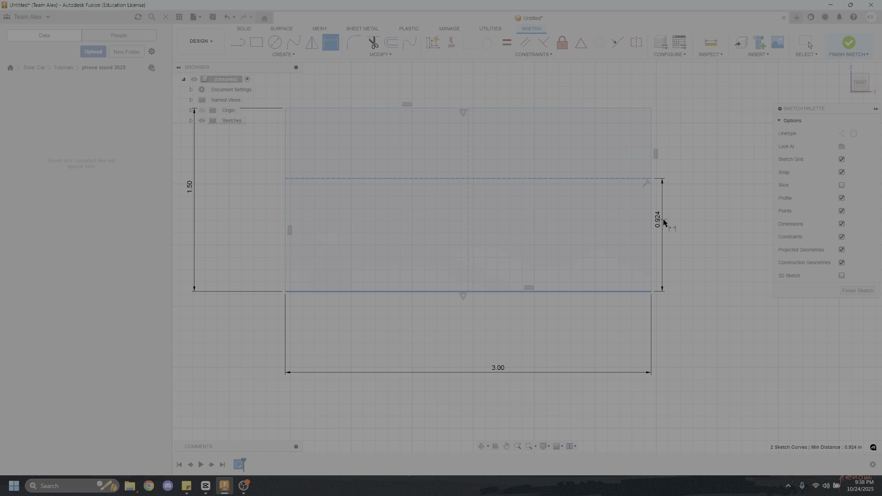
click(662, 221)
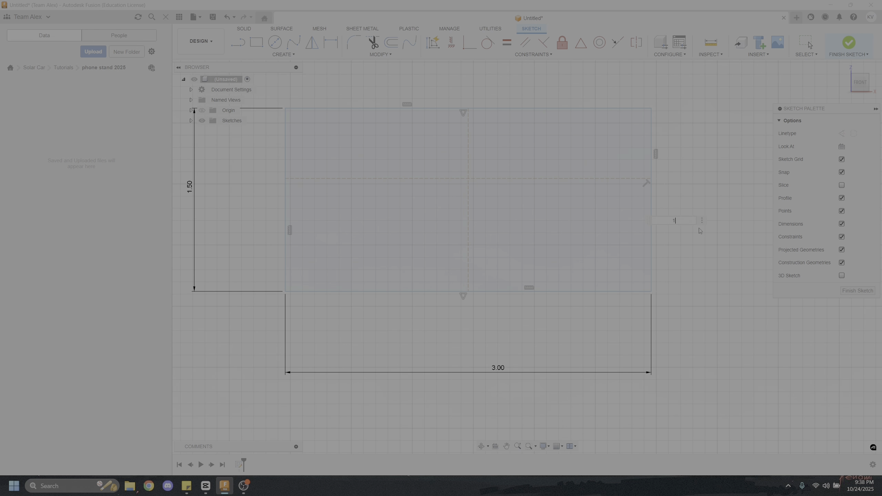
text(1)
key(Return)
key(Escape)
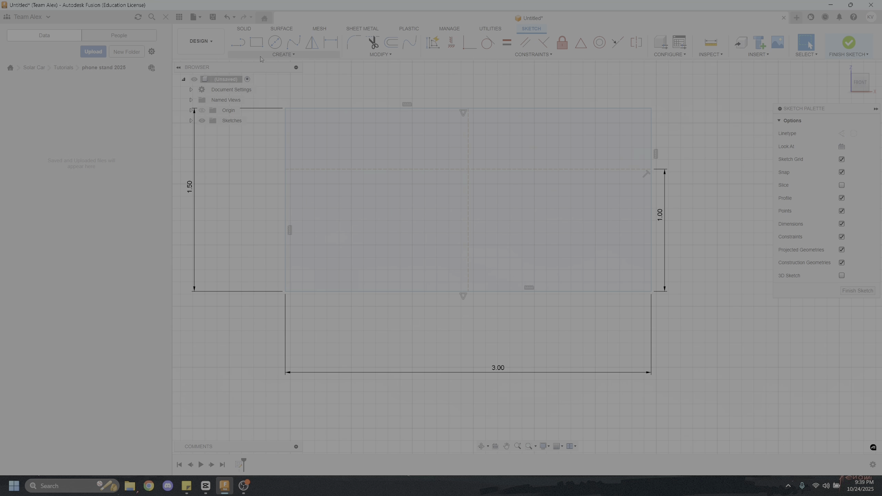
Draw a diagonal construction line from the rectangle's lower-left corner to the intersection of the horizontal and vertical construction lines
click(236, 43)
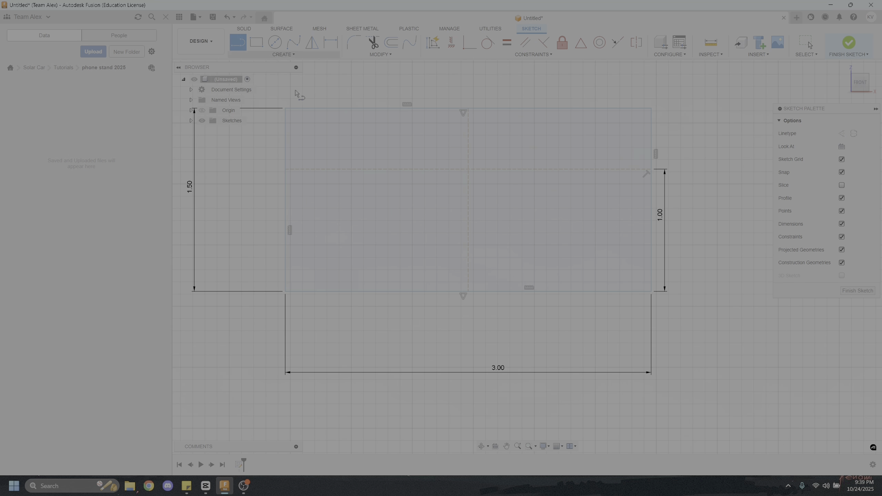
click(292, 288)
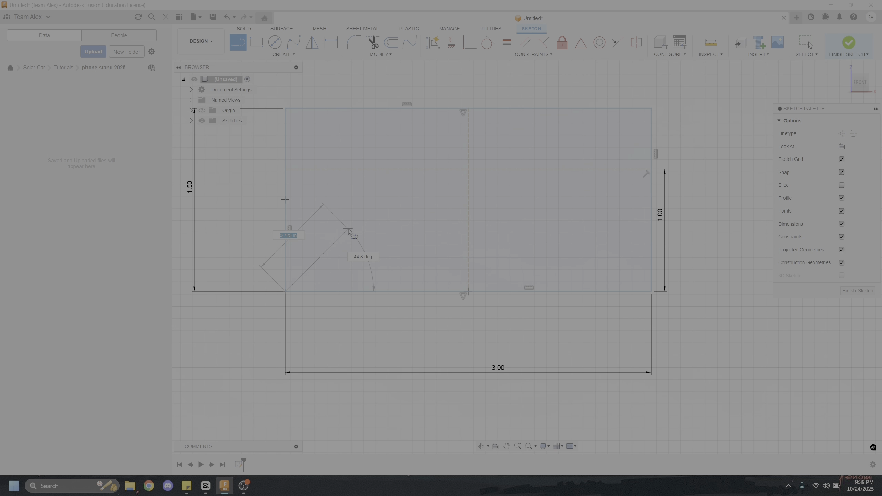
click(468, 170)
key(Escape)
click(440, 191)
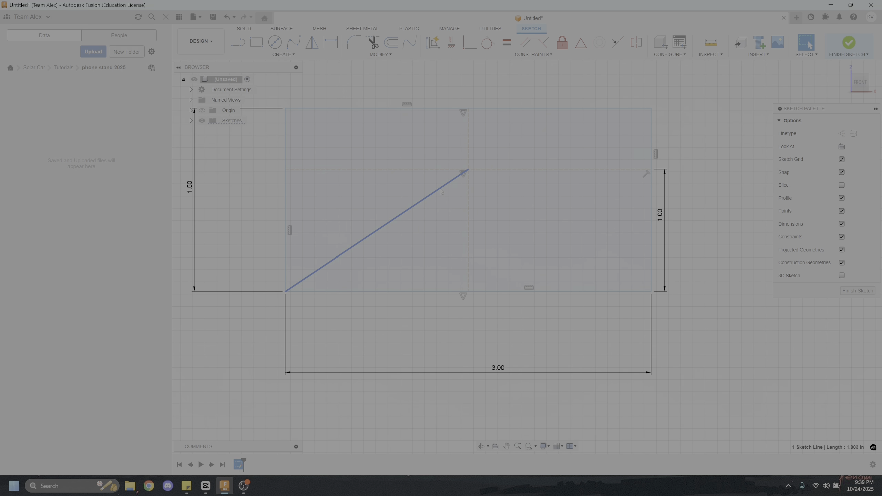
key(x)
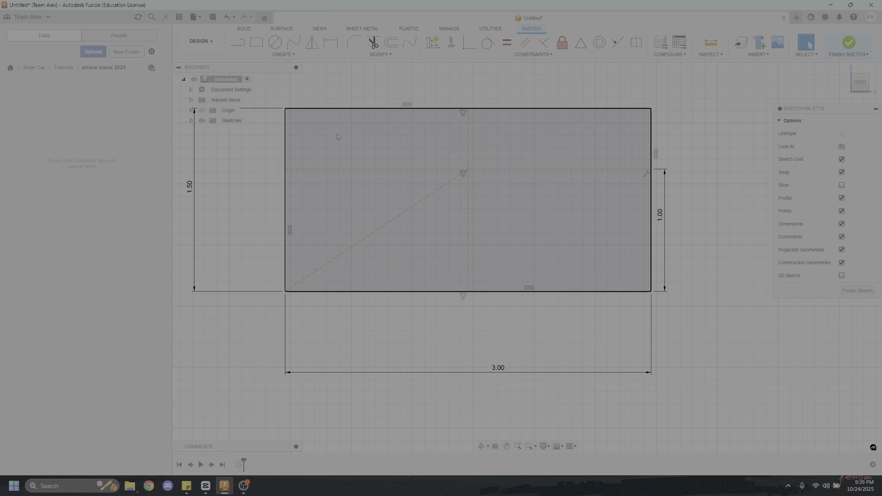
Draw a circle centred on the diagonal construction line's midpoint and set its diameter to 0.25 in
click(275, 42)
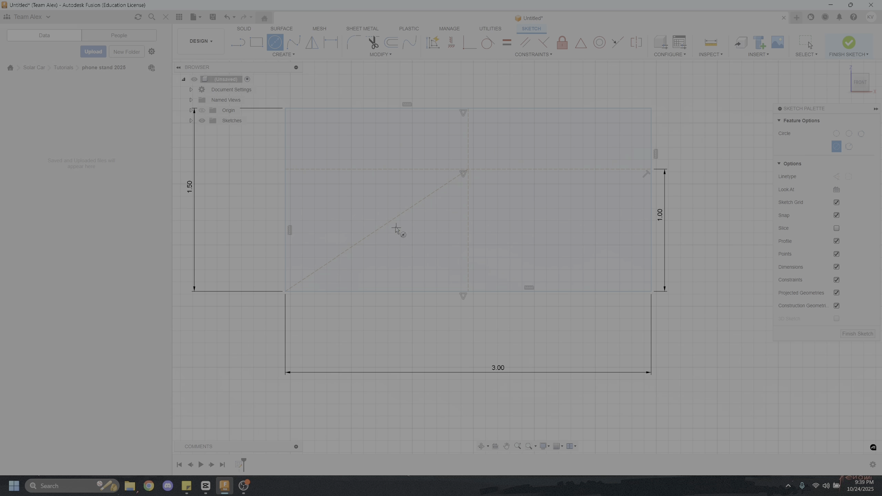
click(377, 230)
click(381, 255)
key(Escape)
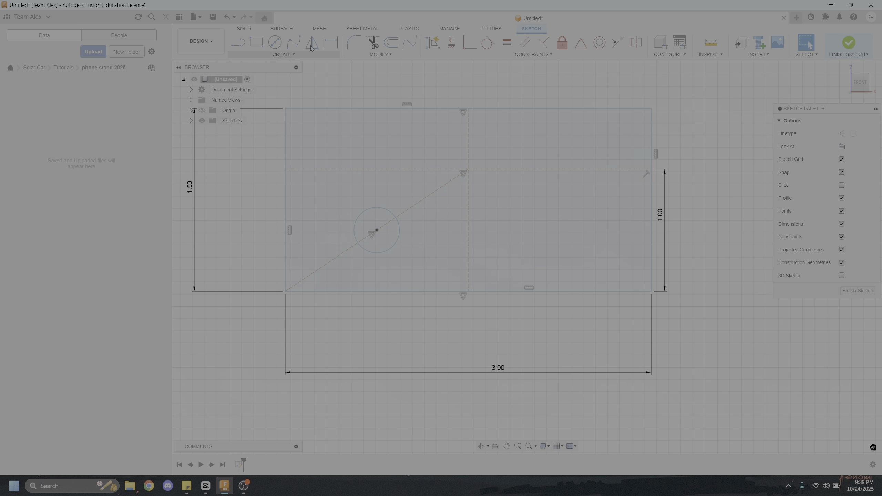
click(330, 42)
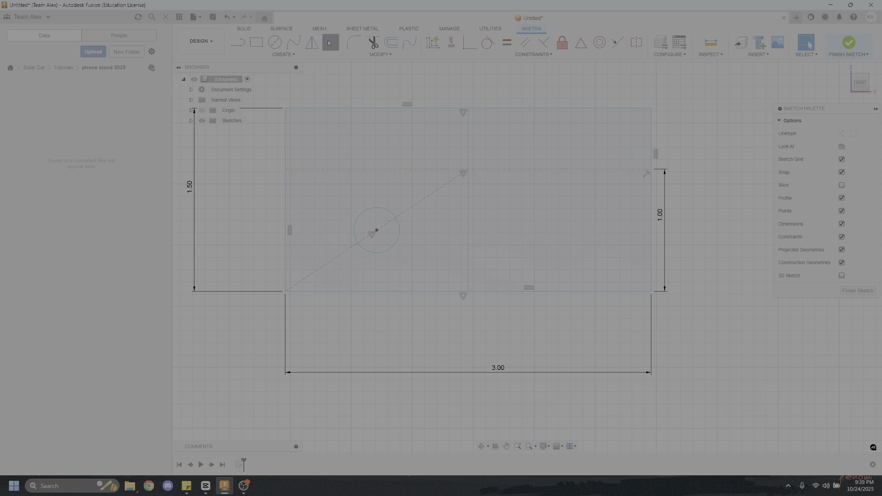
click(381, 210)
click(321, 154)
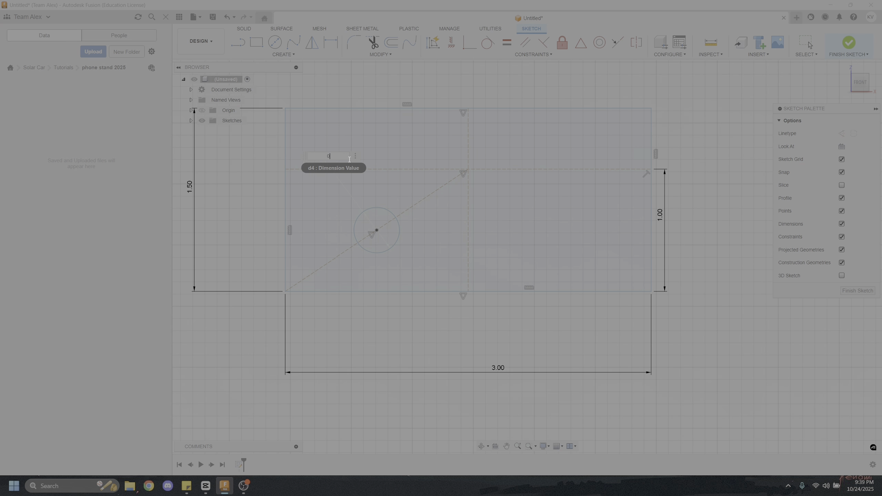
text(0.25)
key(Return)
key(Escape)
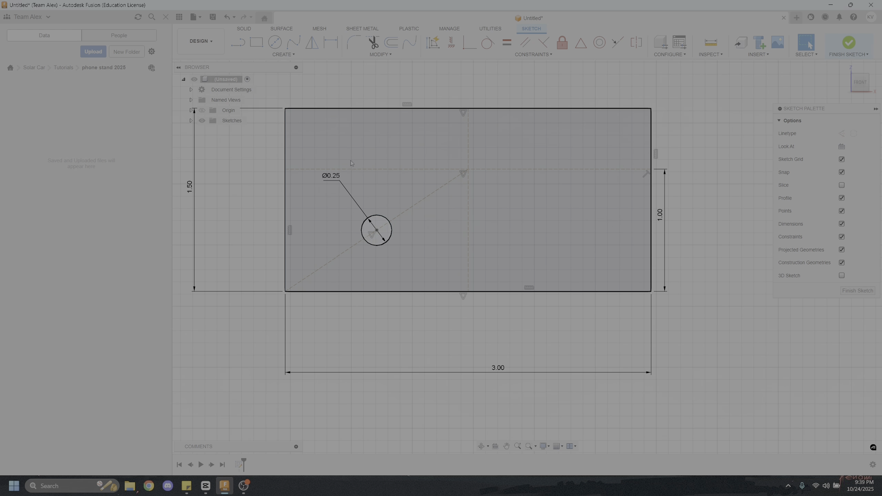
Mirror the 0.25 in circle and the diagonal construction line about the vertical centre line
scroll(484, 230, down, 2)
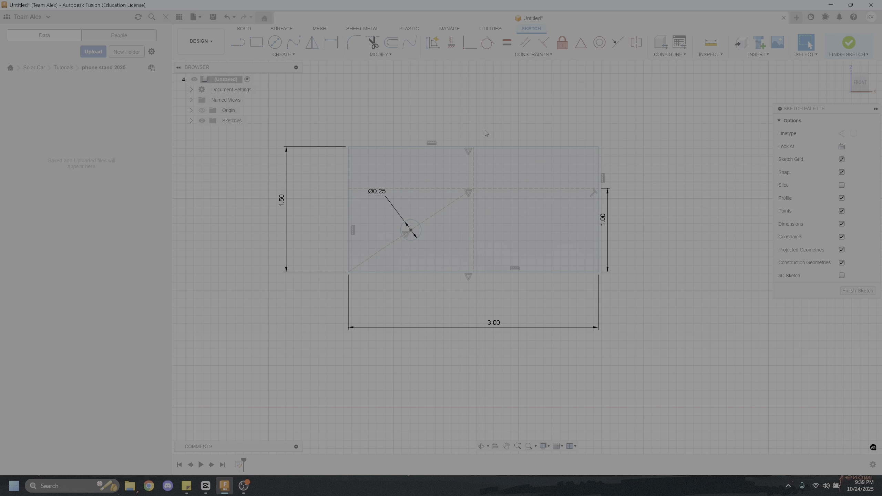
shift+middle_drag(481, 168, 472, 171)
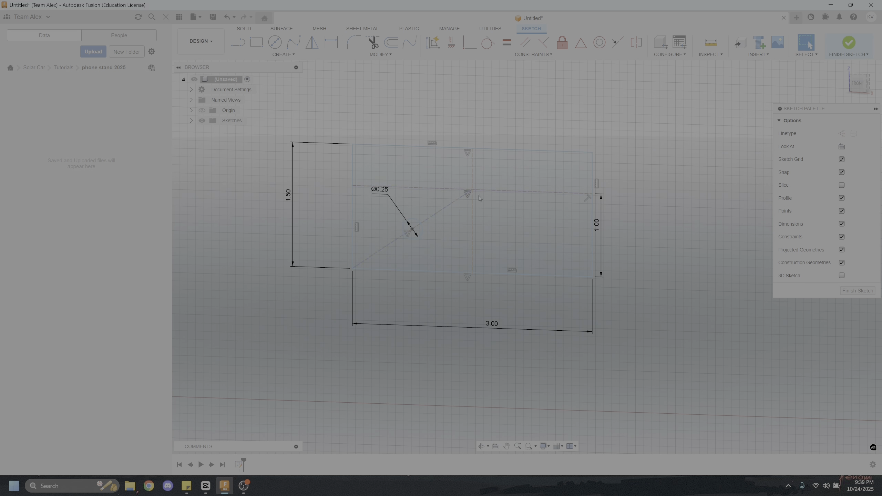
click(858, 87)
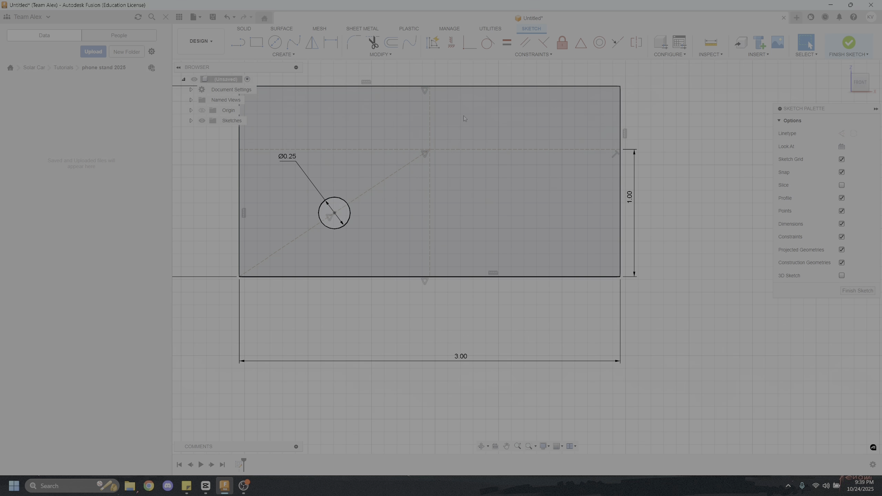
scroll(376, 152, down, 3)
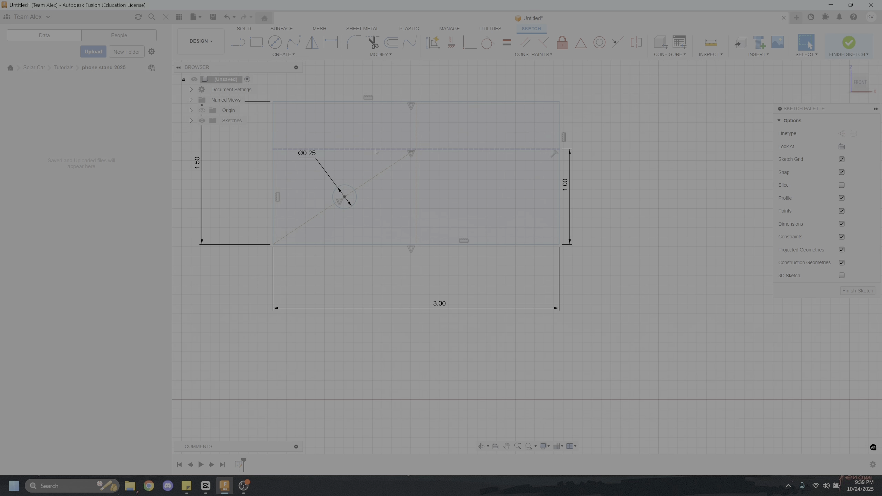
click(312, 43)
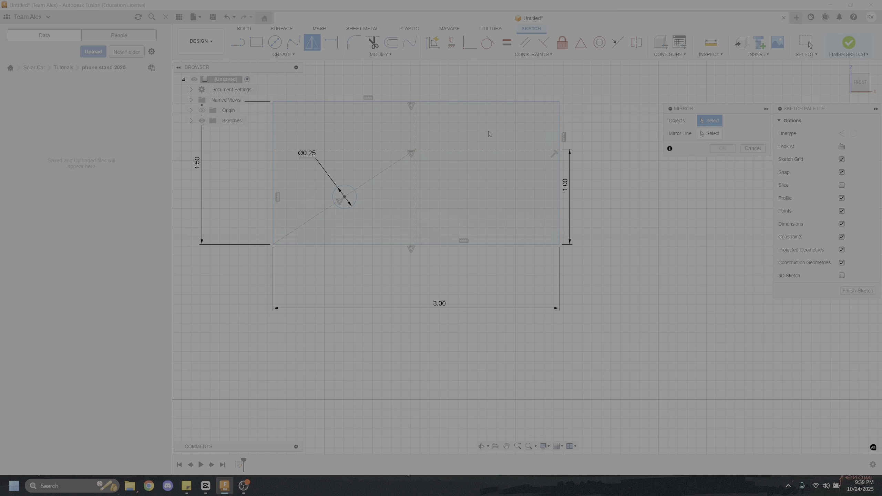
click(344, 188)
scroll(363, 184, up, 2)
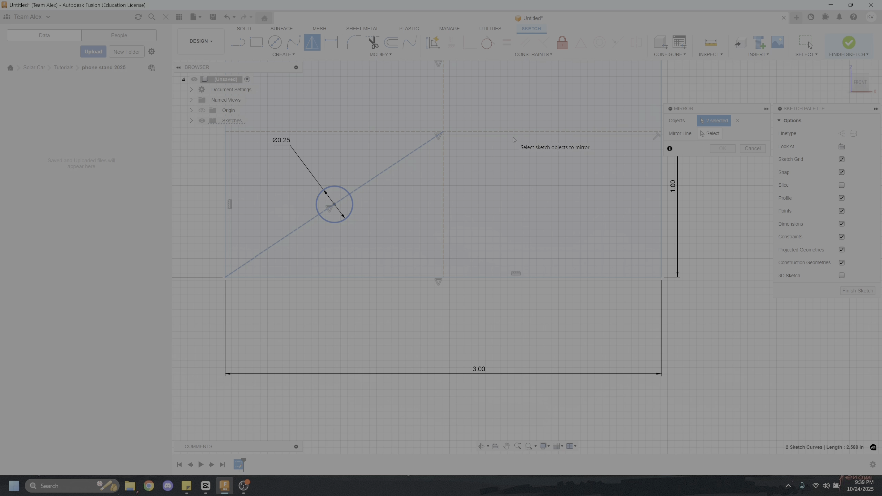
click(706, 135)
click(446, 203)
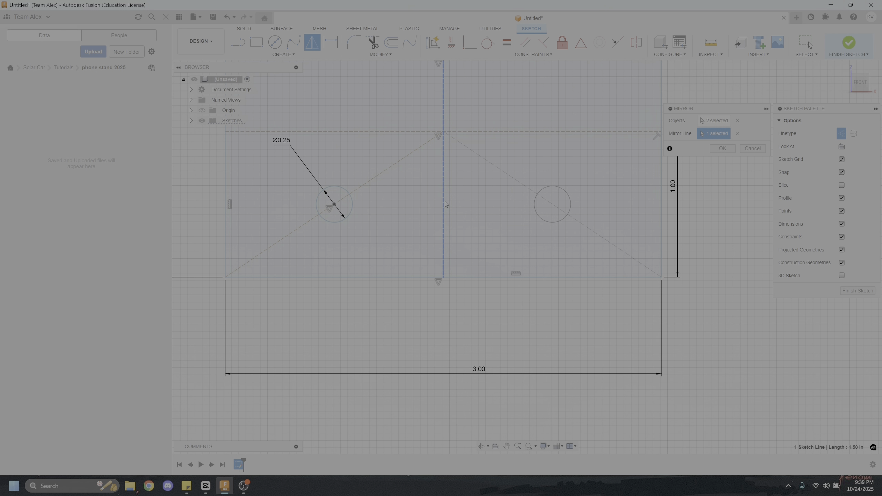
click(722, 149)
scroll(597, 225, down, 3)
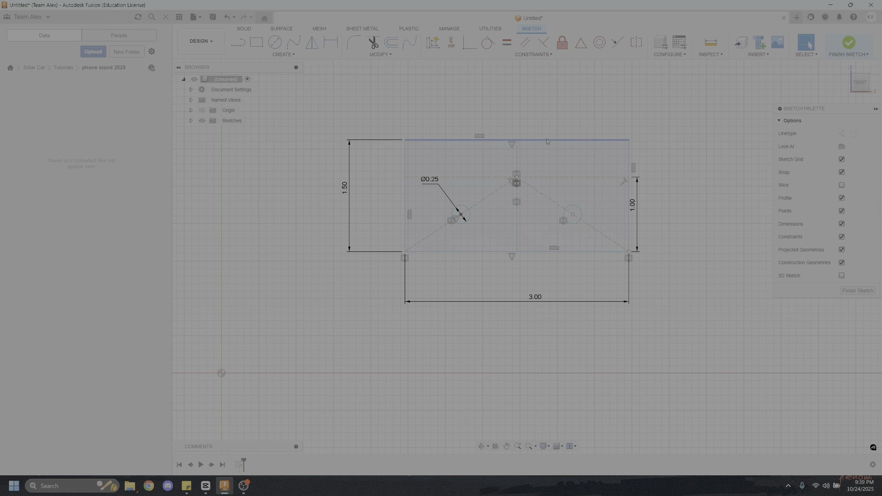
Finish the front plate sketch and view it at an angle in 3D
click(848, 43)
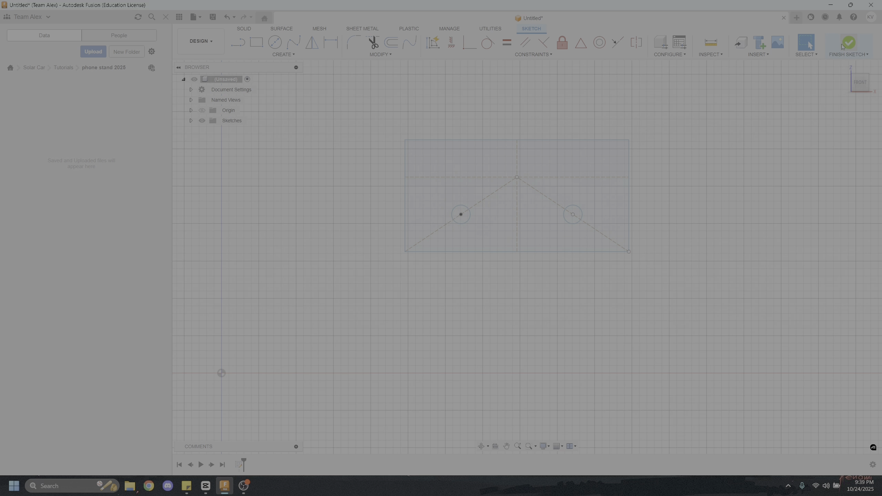
middle_drag(635, 120, 612, 129)
mouse_move(664, 158)
shift+middle_down()
mouse_move(610, 174)
mouse_move(695, 162)
mouse_move(616, 171)
mouse_move(586, 232)
mouse_move(622, 148)
mouse_move(598, 273)
shift+middle_up()
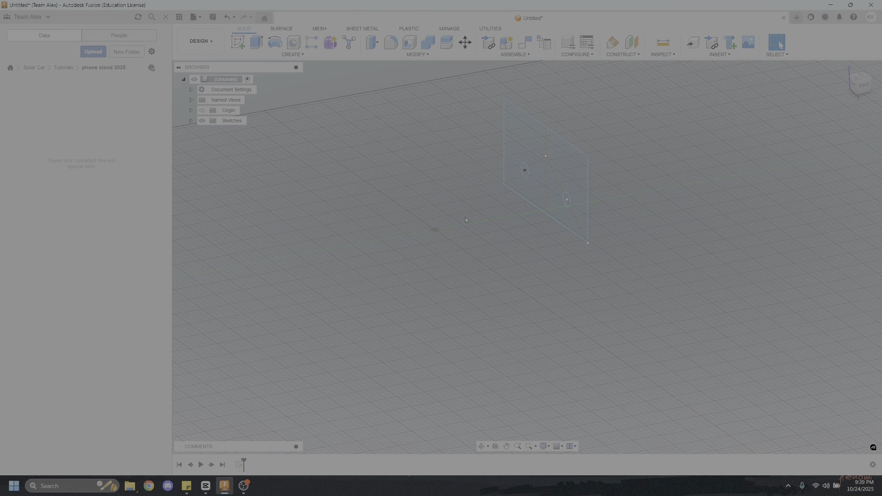
mouse_move(465, 219)
shift+middle_down()
mouse_move(454, 225)
mouse_move(492, 200)
shift+middle_up()
middle_drag(491, 200, 425, 247)
click(288, 54)
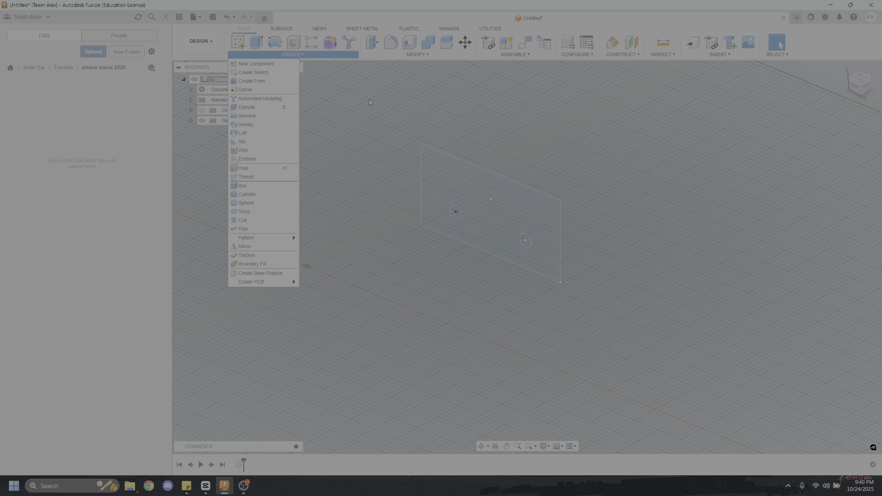
click(288, 53)
click(256, 44)
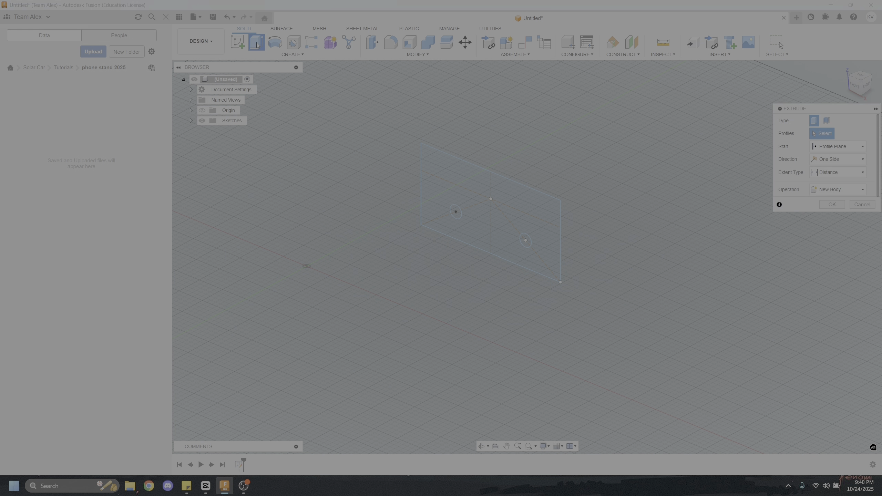
click(520, 199)
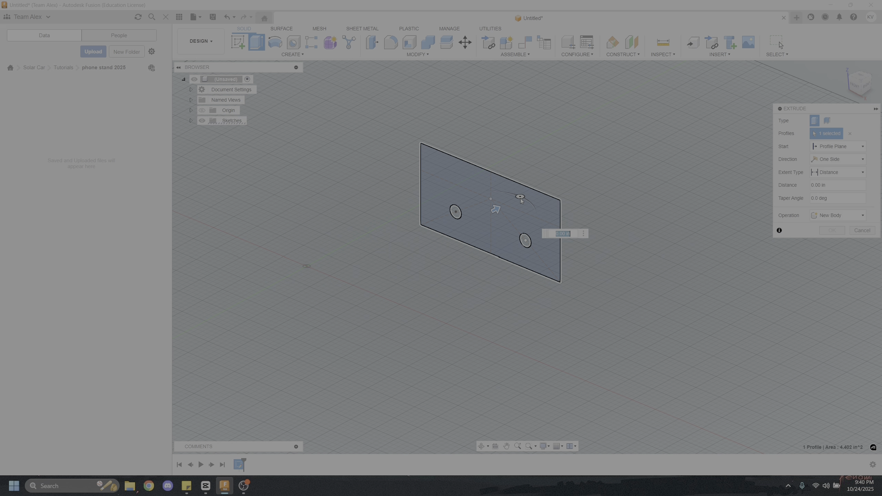
mouse_move(580, 185)
shift+middle_down()
mouse_move(553, 158)
mouse_move(490, 160)
mouse_move(565, 163)
mouse_move(532, 173)
mouse_move(571, 158)
mouse_move(610, 167)
shift+middle_up()
key(Escape)
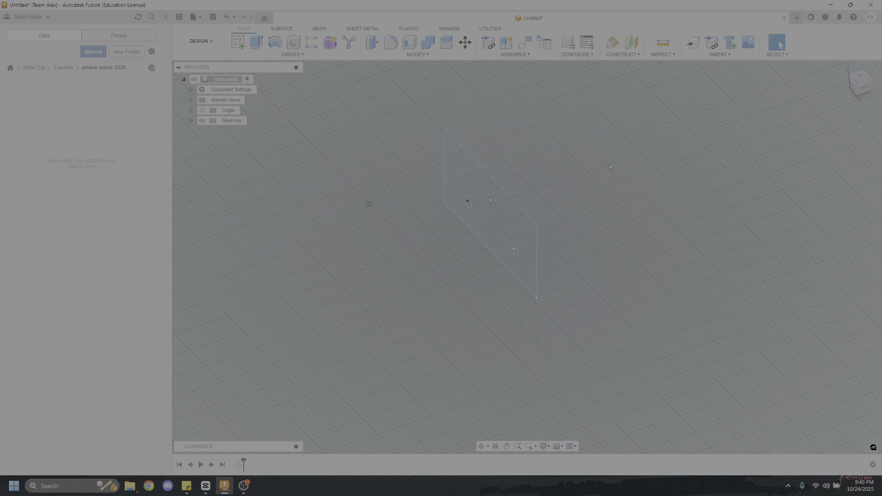
Try a thin extrusion of the plate's rectangular outline to about 1.6 in, and pull it back to zero
click(257, 43)
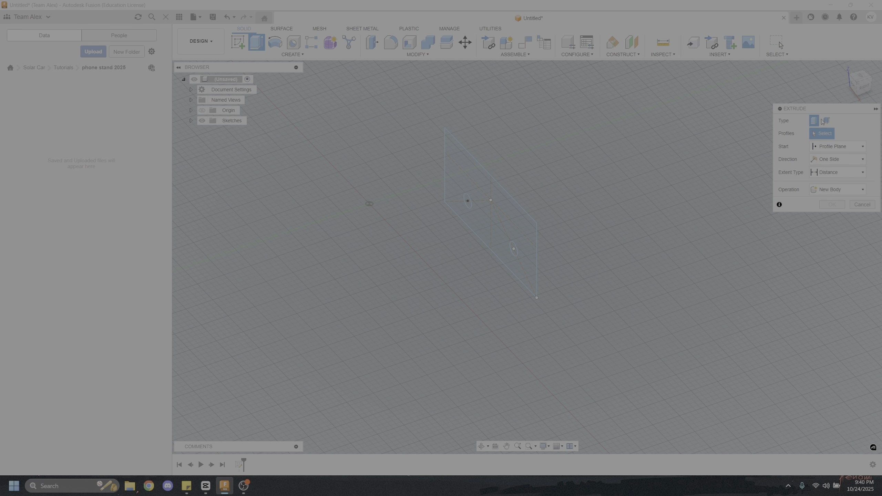
click(826, 121)
click(520, 207)
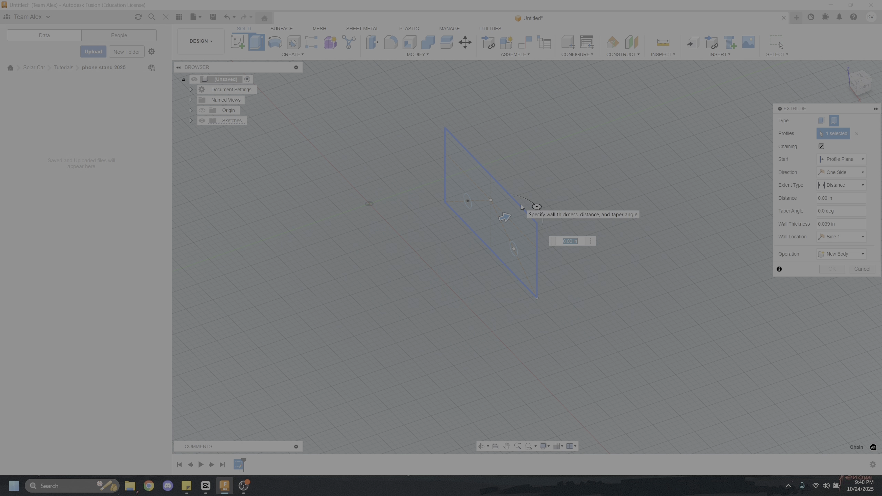
drag(506, 216, 590, 177)
shift+middle_drag(532, 204, 552, 191)
scroll(553, 190, up, 4)
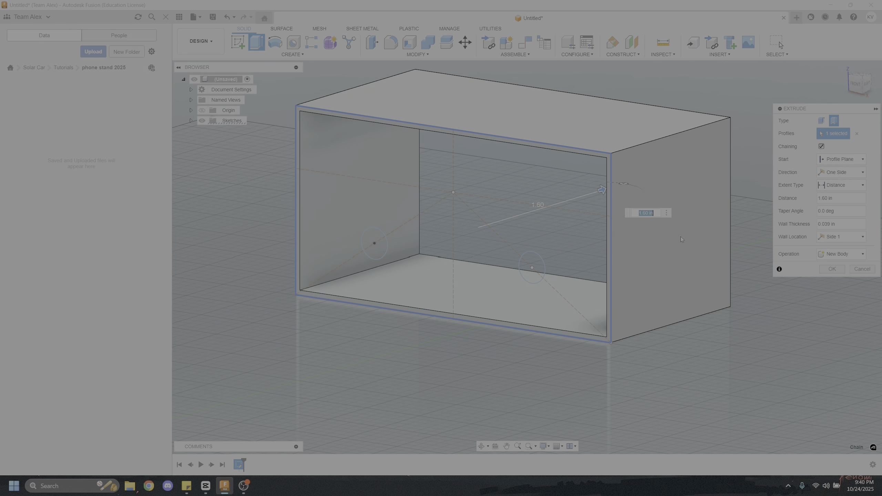
drag(601, 188, 481, 215)
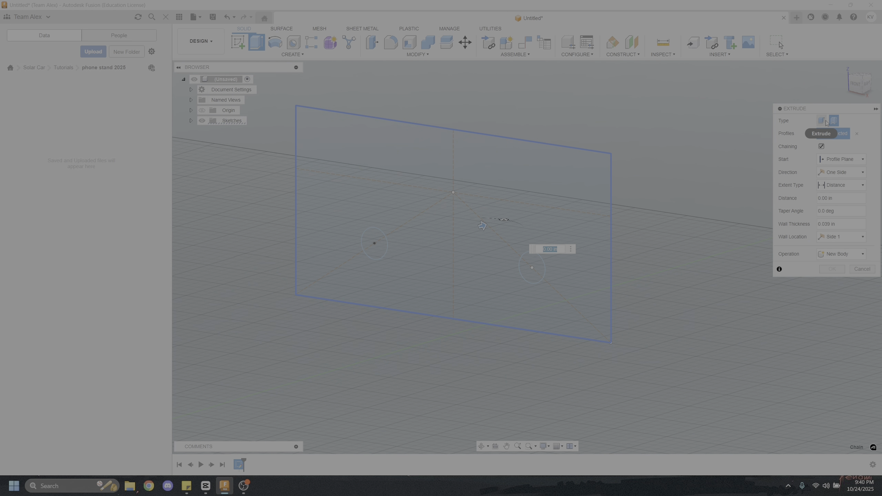
Extrude the plate profile as a solid new body in one direction, leaving both circles out as through holes
click(821, 120)
click(553, 189)
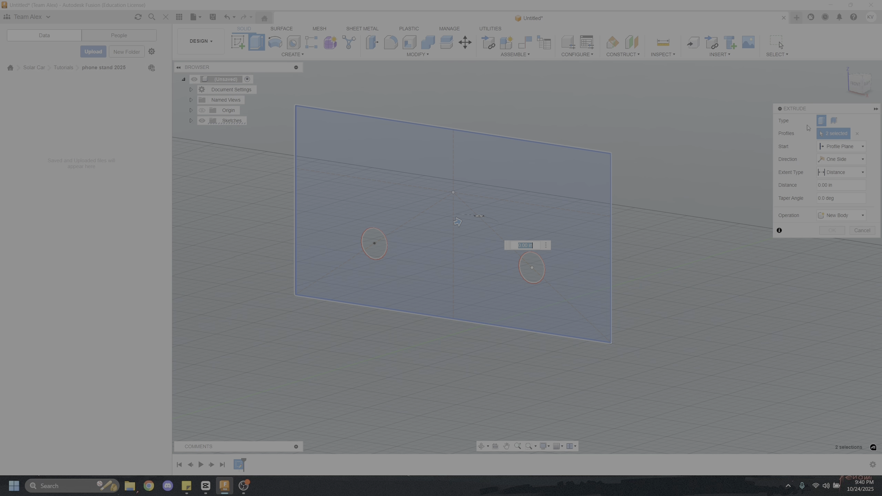
click(857, 134)
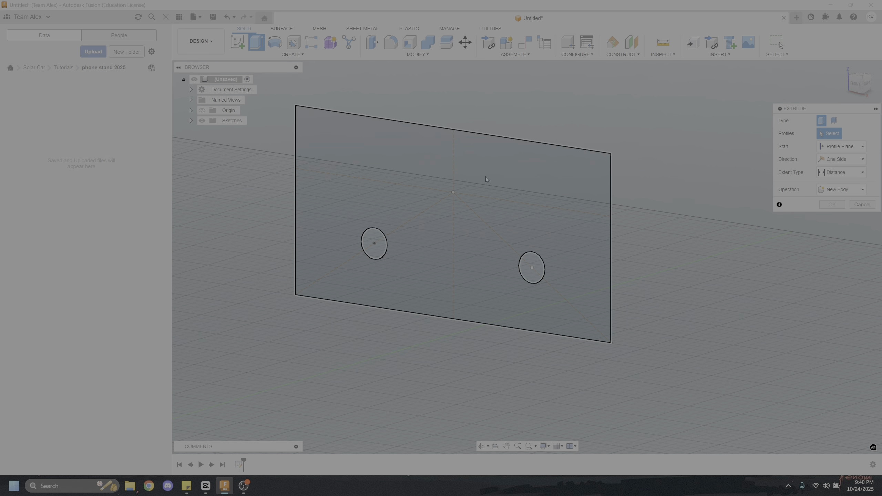
click(433, 247)
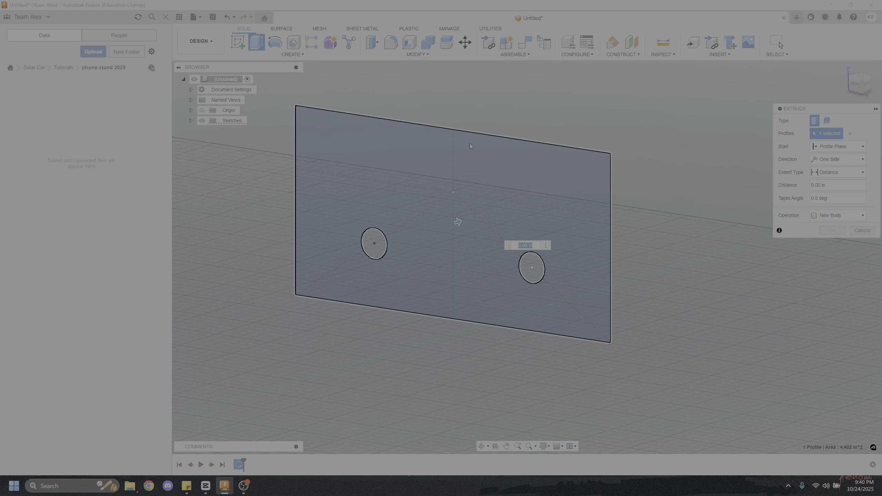
mouse_move(470, 143)
shift+middle_down()
mouse_move(372, 156)
mouse_move(507, 175)
shift+middle_up()
drag(479, 209, 514, 207)
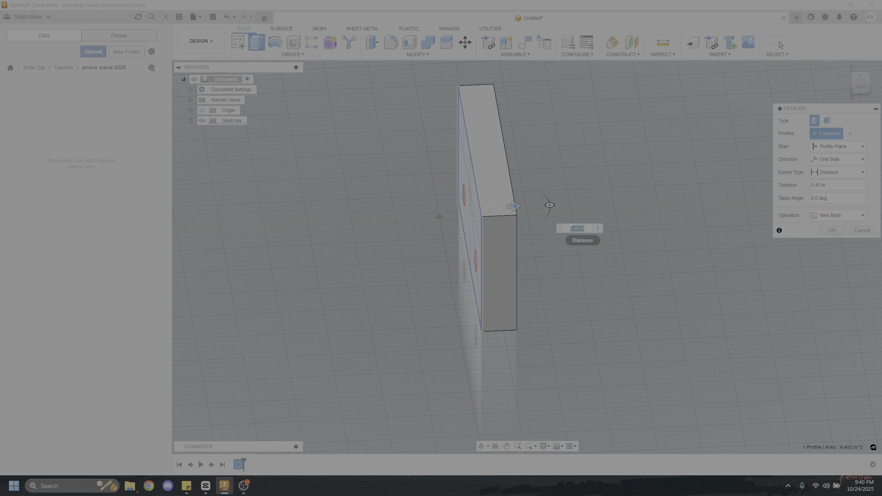
text(0.)
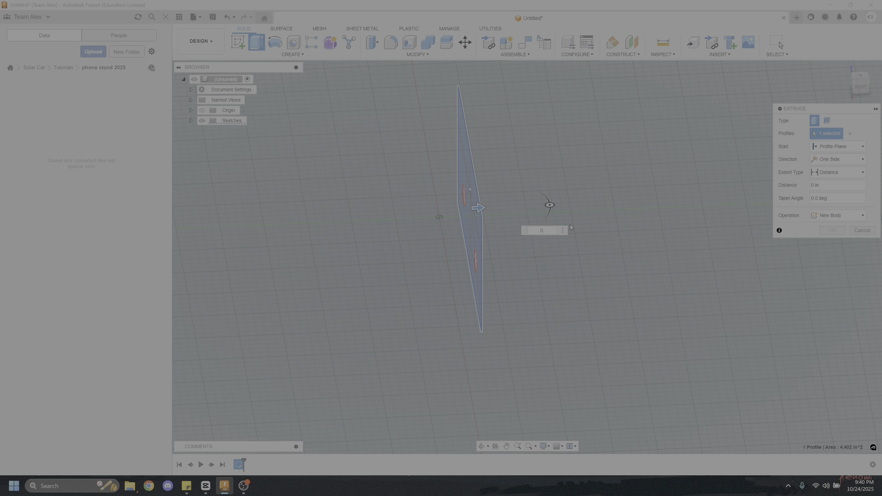
key(BackSpace)
key(Return)
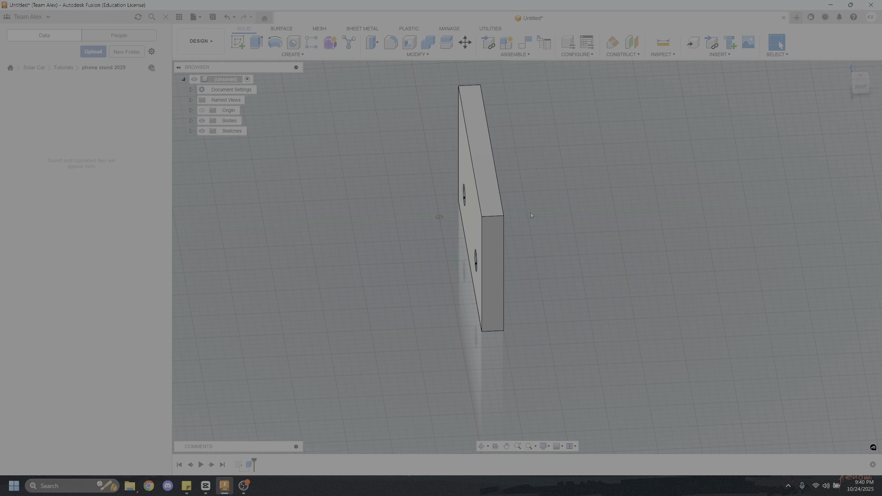
Fillet the four short corner edges of the front plate with a constant radius
shift+middle_drag(530, 212, 447, 178)
shift+middle_drag(490, 232, 506, 252)
scroll(506, 252, up, 3)
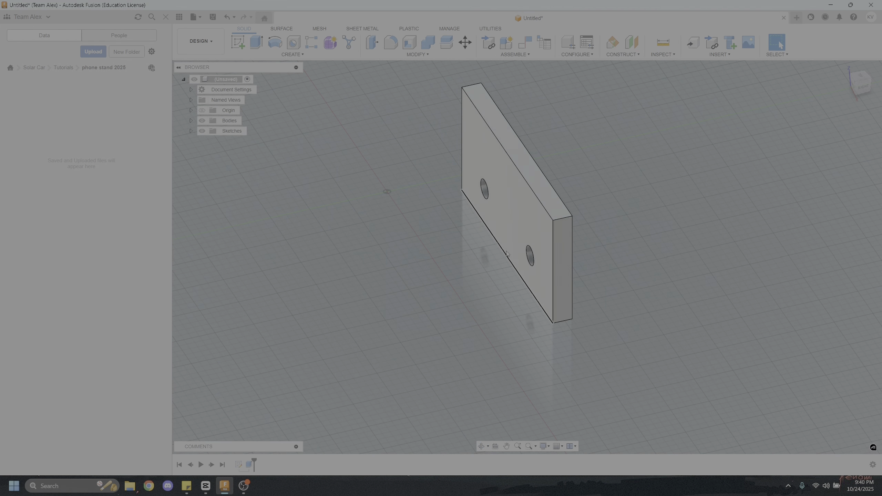
click(403, 55)
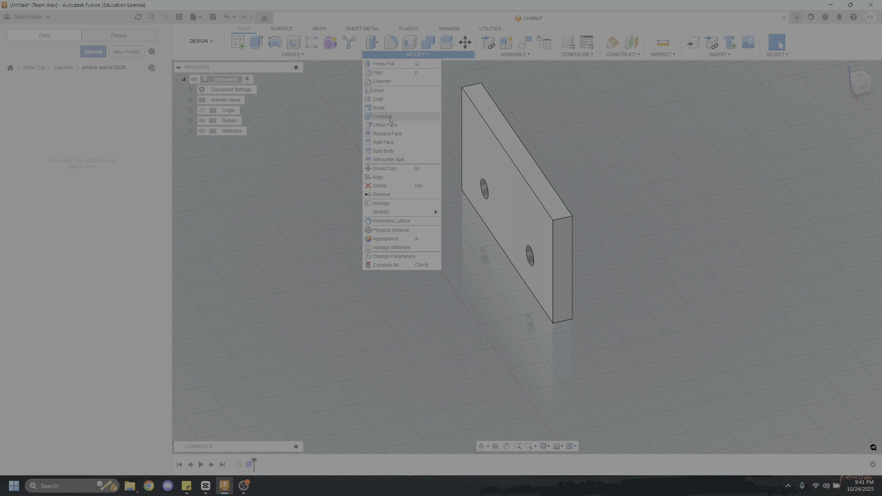
click(384, 73)
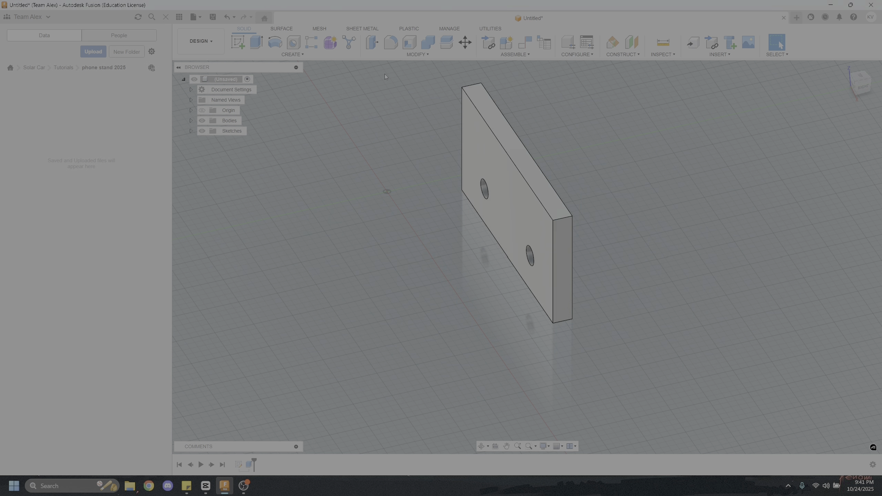
shift+middle_drag(525, 183, 425, 175)
scroll(412, 174, up, 3)
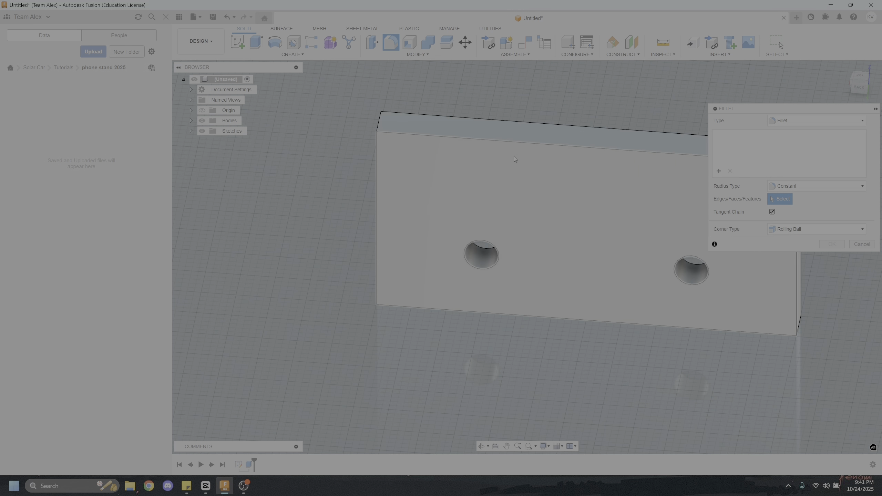
middle_drag(522, 144, 456, 136)
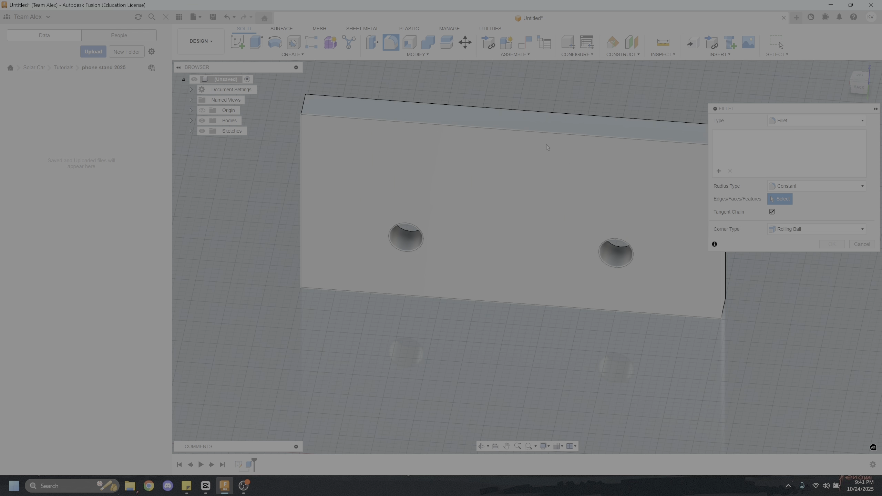
scroll(509, 194, down, 3)
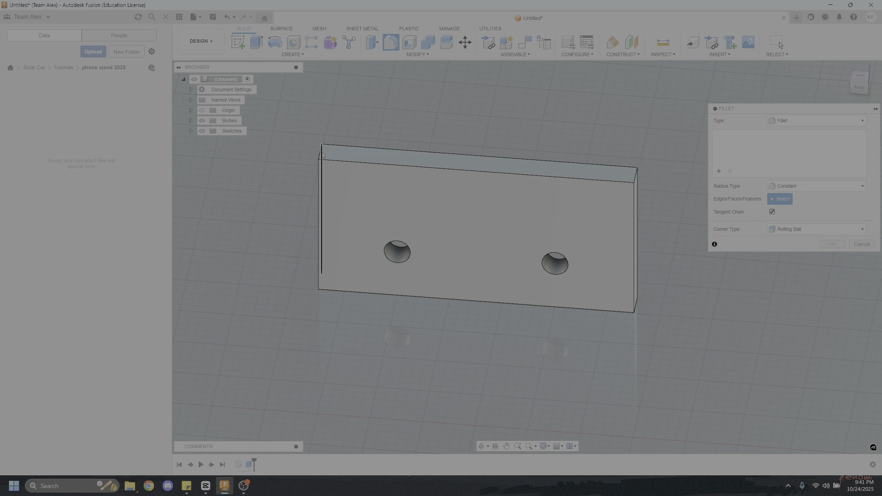
click(322, 156)
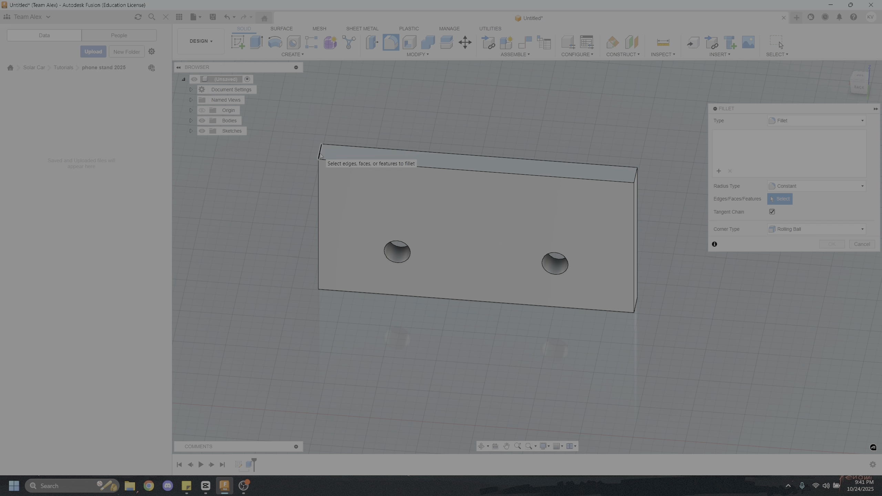
click(635, 180)
click(637, 309)
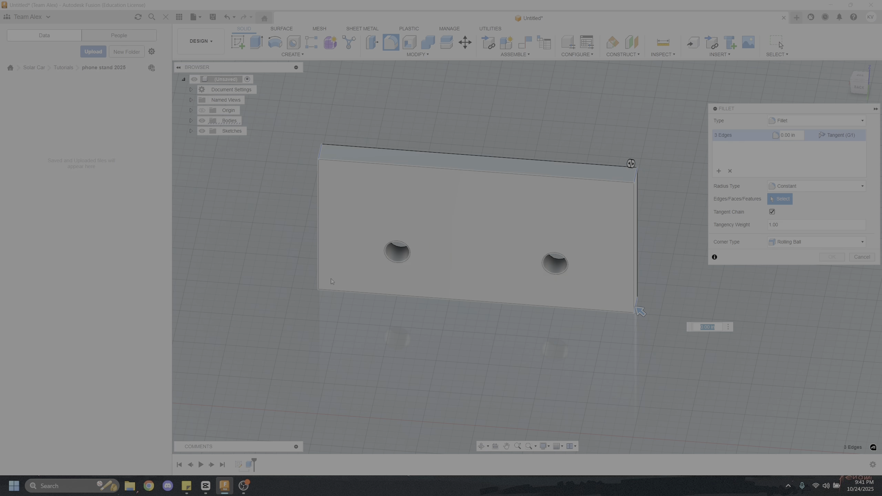
click(321, 285)
mouse_move(400, 201)
shift+middle_down()
mouse_move(347, 198)
mouse_move(386, 194)
shift+middle_up()
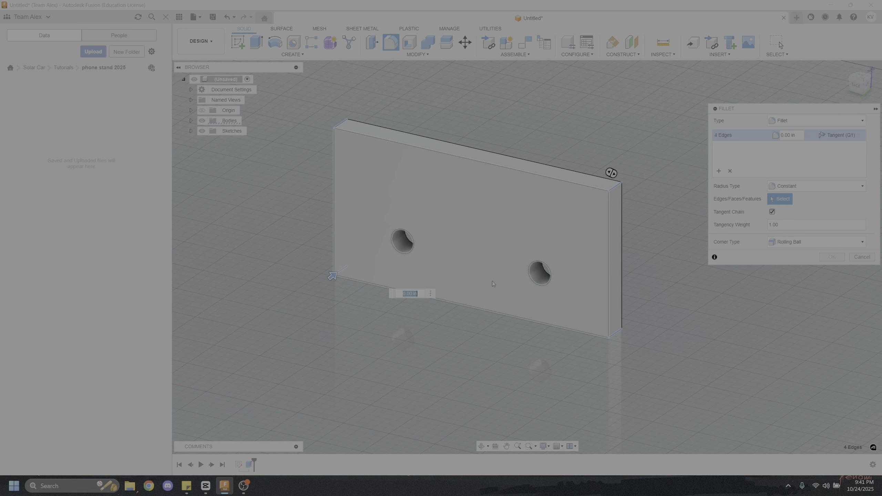
key(Escape)
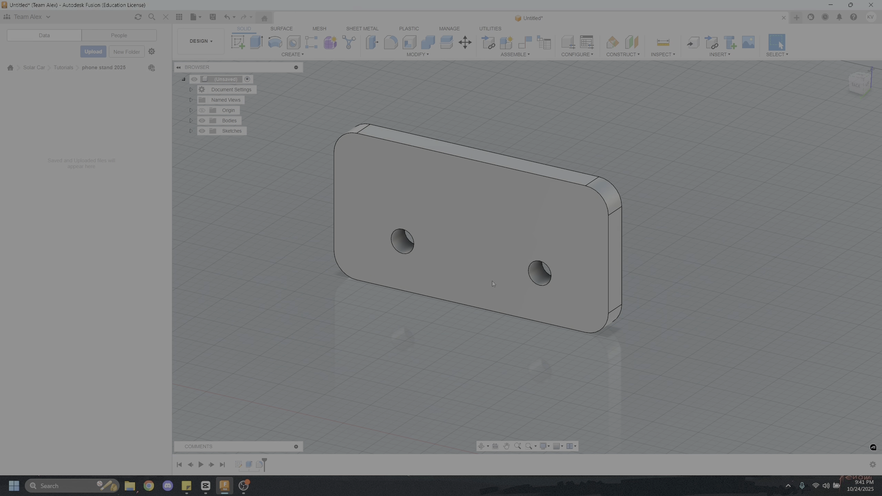
Examine the rounded front plate from several angles and highlight its body in the model tree
shift+middle_drag(492, 281, 563, 256)
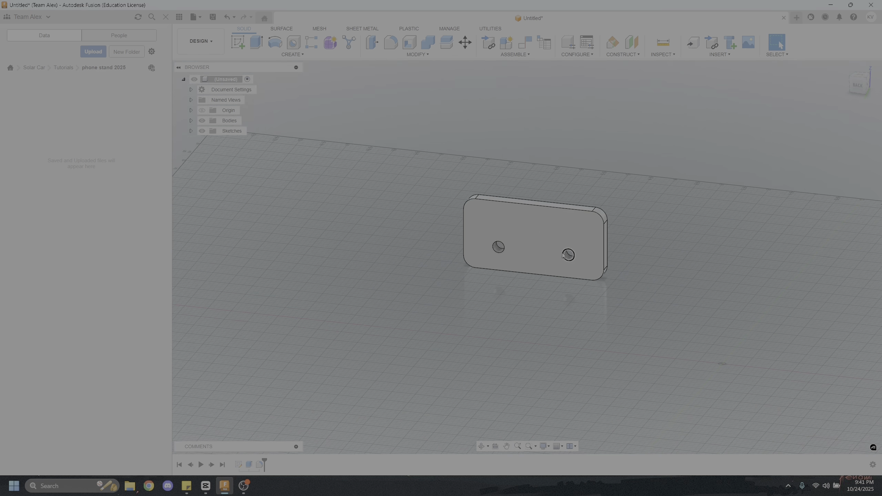
scroll(562, 255, down, 1)
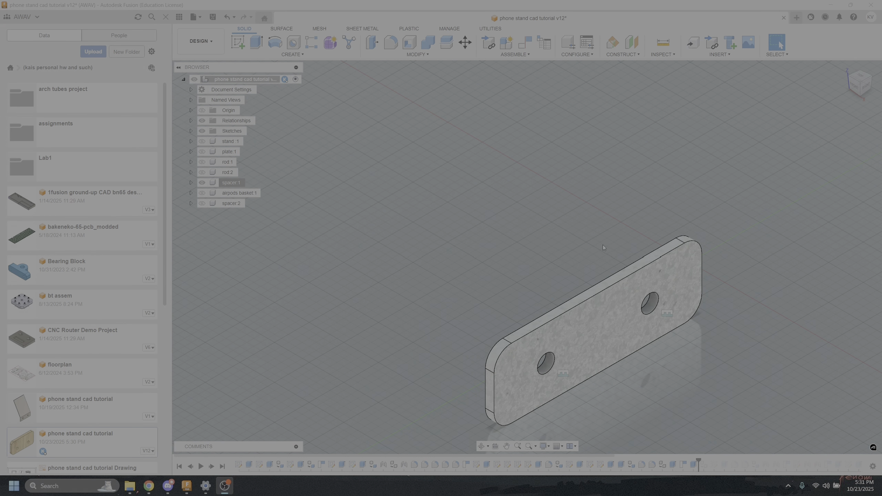
shift+middle_drag(604, 247, 691, 231)
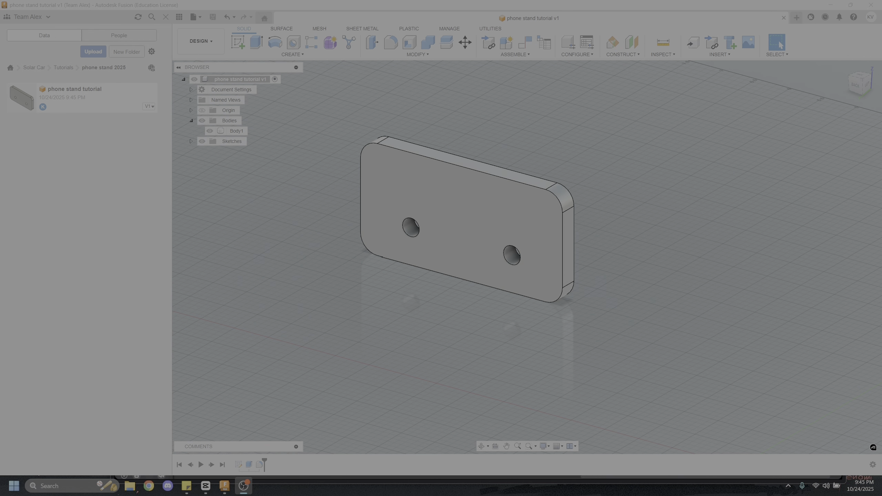
scroll(514, 345, down, 3)
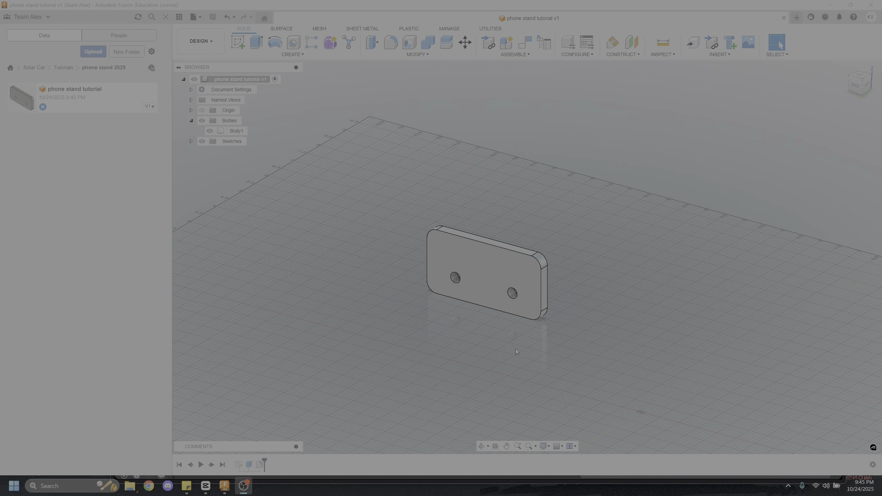
shift+middle_drag(515, 349, 524, 278)
shift+middle_drag(614, 278, 551, 300)
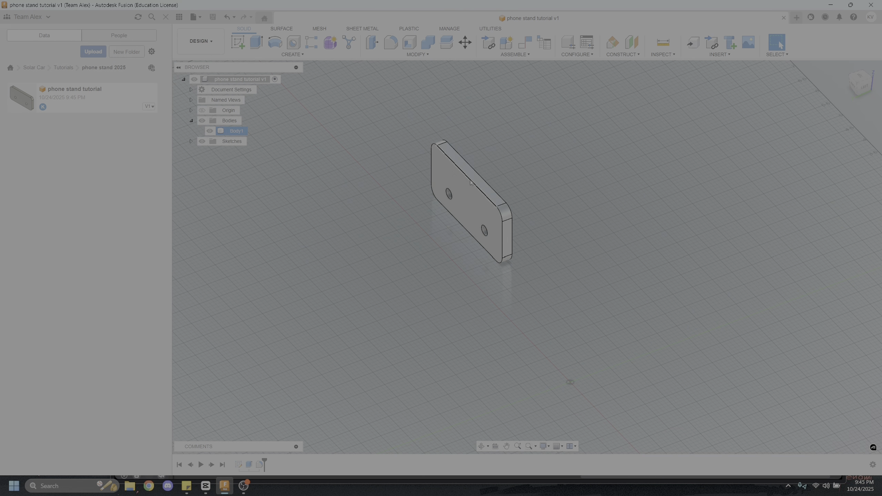
scroll(525, 337, up, 1)
scroll(526, 337, down, 3)
shift+middle_drag(514, 256, 573, 270)
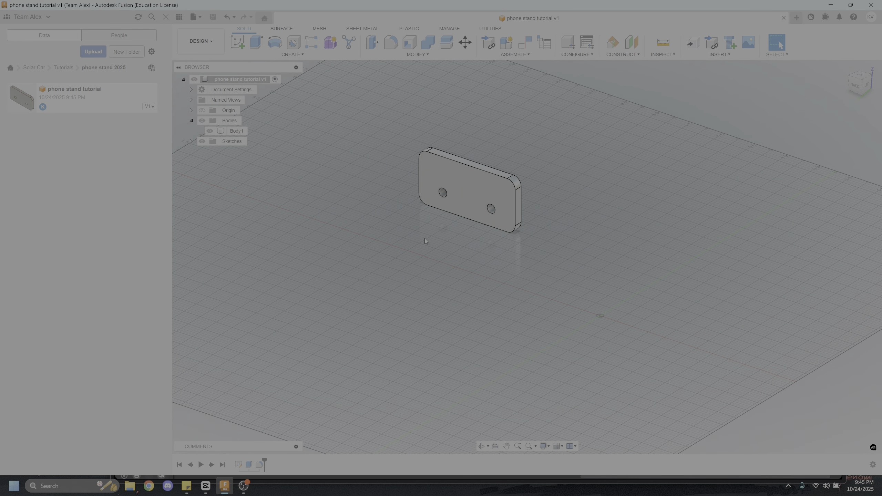
click(237, 132)
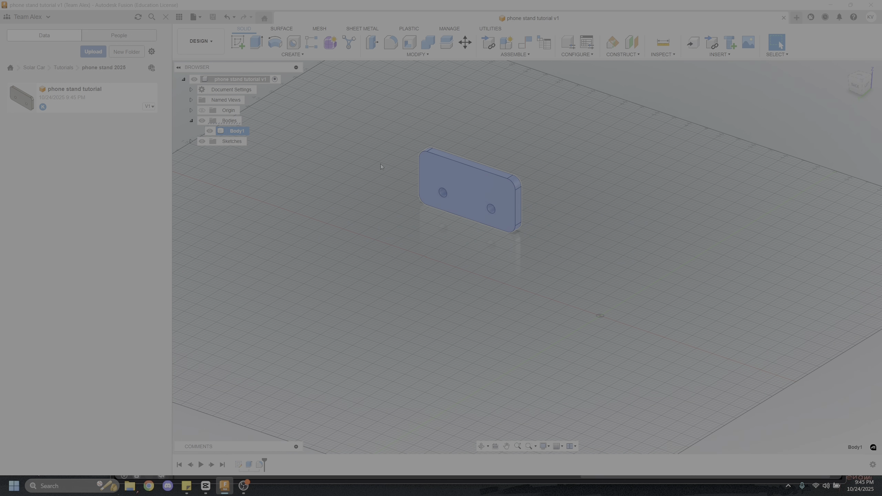
click(379, 222)
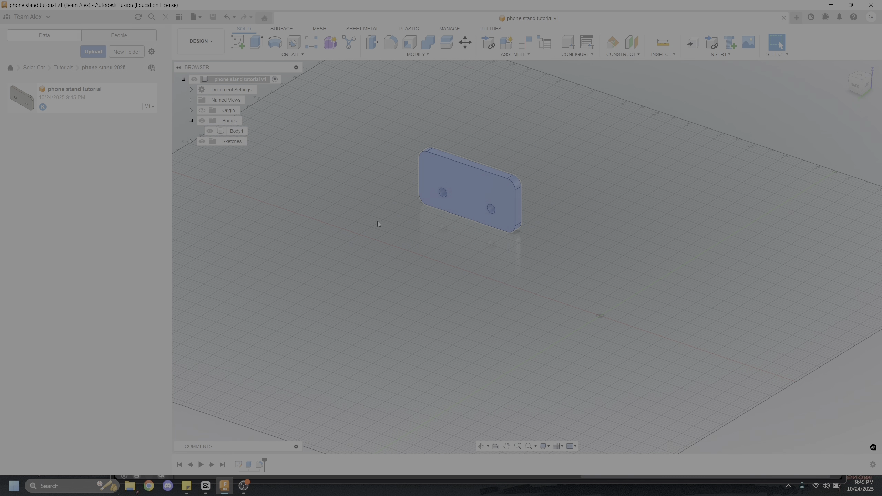
scroll(493, 207, up, 3)
middle_drag(405, 247, 478, 235)
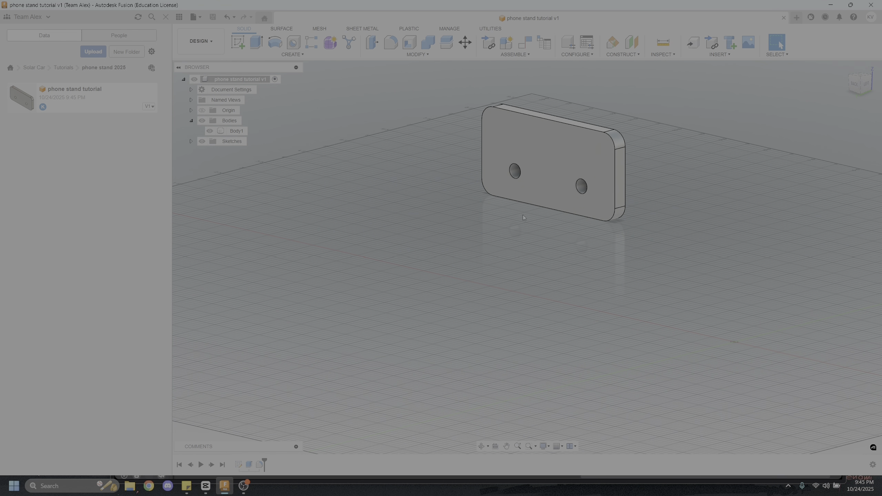
scroll(530, 222, up, 3)
scroll(541, 256, down, 3)
shift+middle_drag(541, 259, 552, 243)
click(537, 187)
click(541, 270)
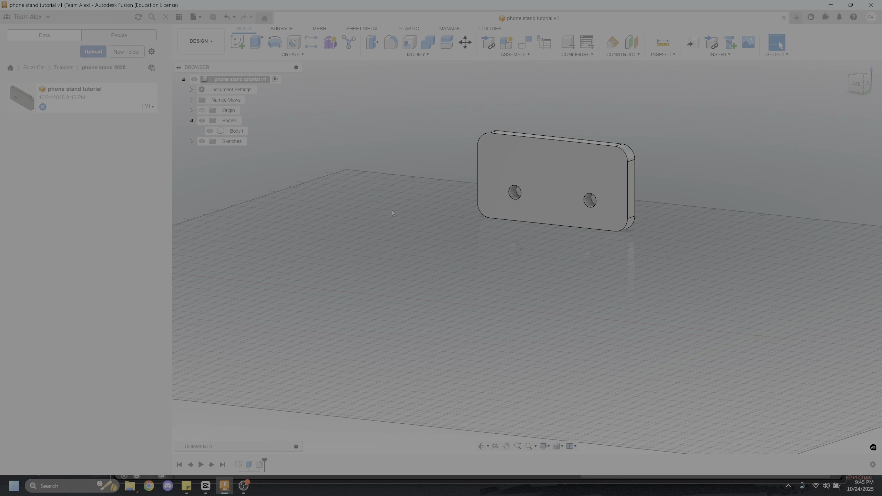
shift+middle_drag(391, 210, 262, 136)
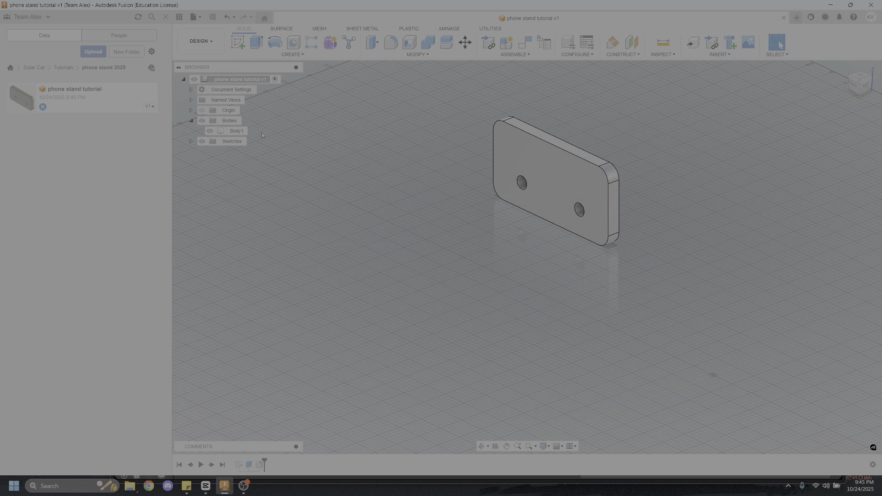
Create a component from the front plate's body
click(234, 131)
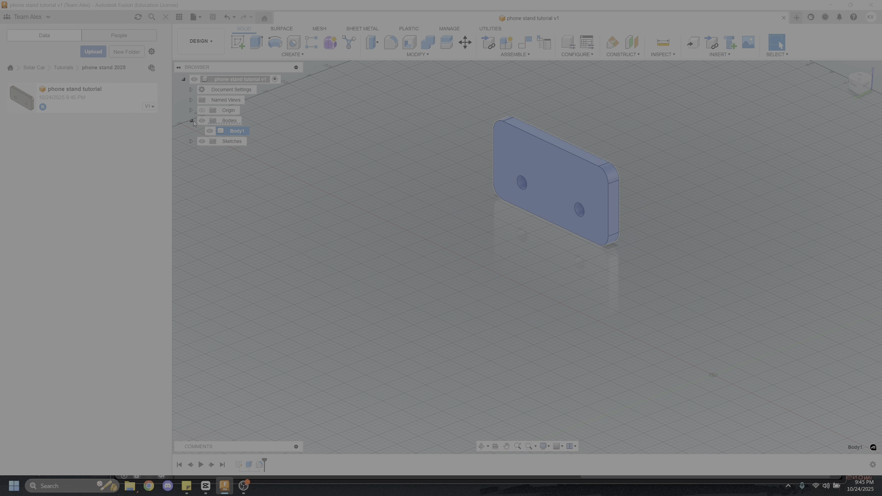
double_click(237, 131)
click(255, 135)
click(234, 132)
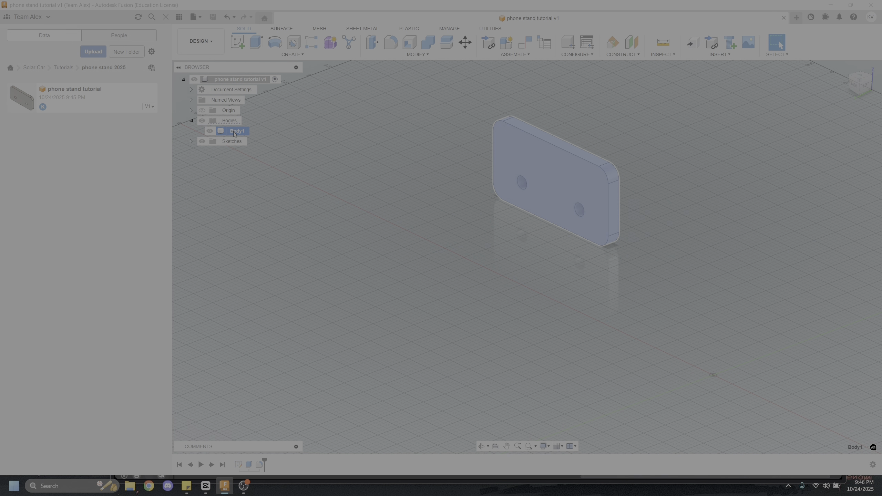
right_click(234, 134)
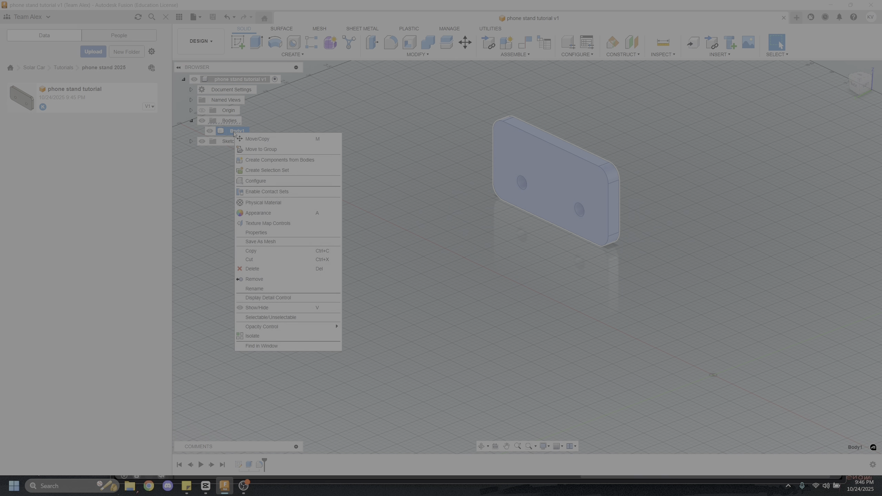
click(281, 160)
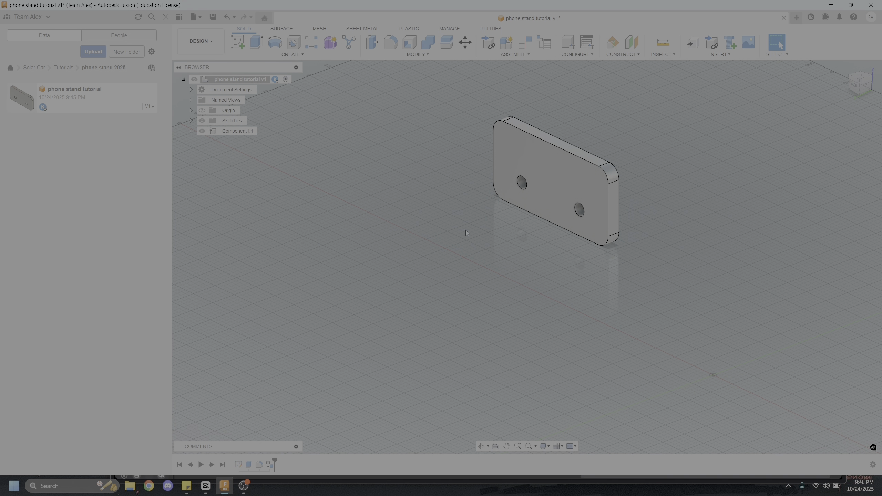
Rename the plate's component as front plate
scroll(525, 225, up, 3)
scroll(525, 225, down, 1)
scroll(559, 182, down, 2)
middle_drag(531, 183, 565, 175)
scroll(600, 201, up, 3)
middle_drag(600, 200, 486, 193)
right_click(238, 132)
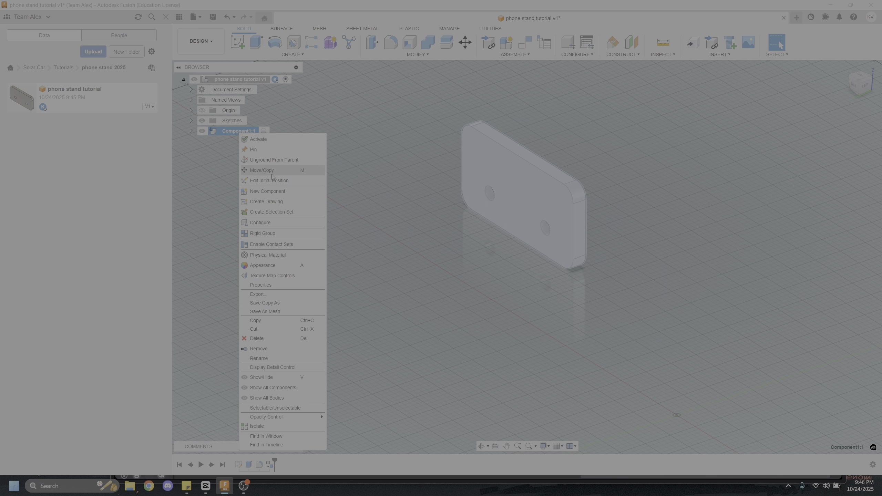
click(277, 360)
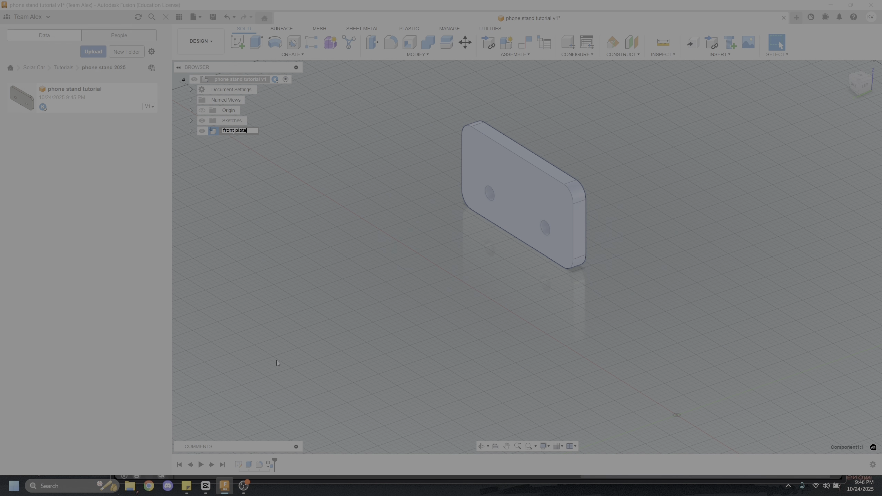
Start a sketch on the vertical front origin plane and draw a rectangle about 2.1 in by 1.6 in, well clear of the front plate
shift+middle_drag(359, 231, 600, 286)
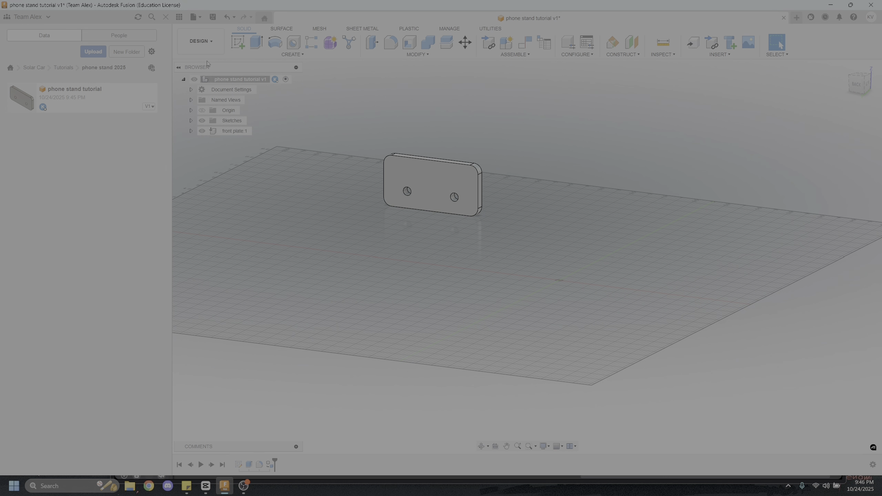
click(237, 42)
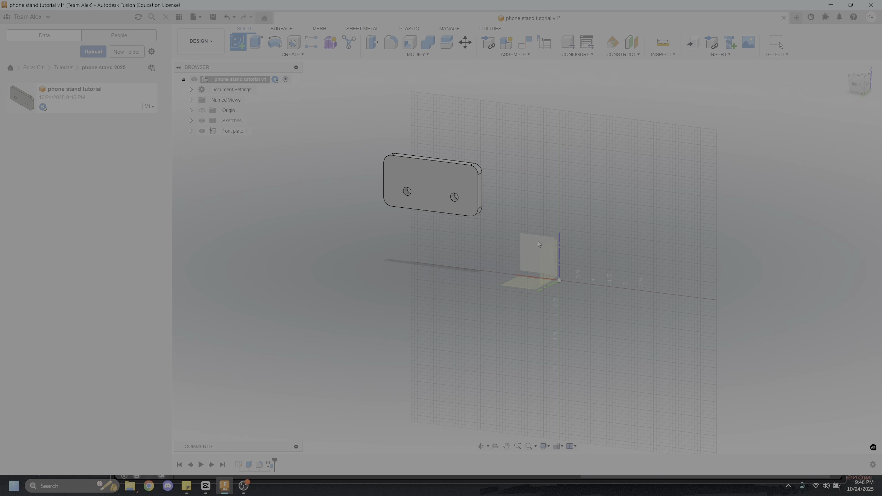
shift+middle_drag(627, 257, 426, 252)
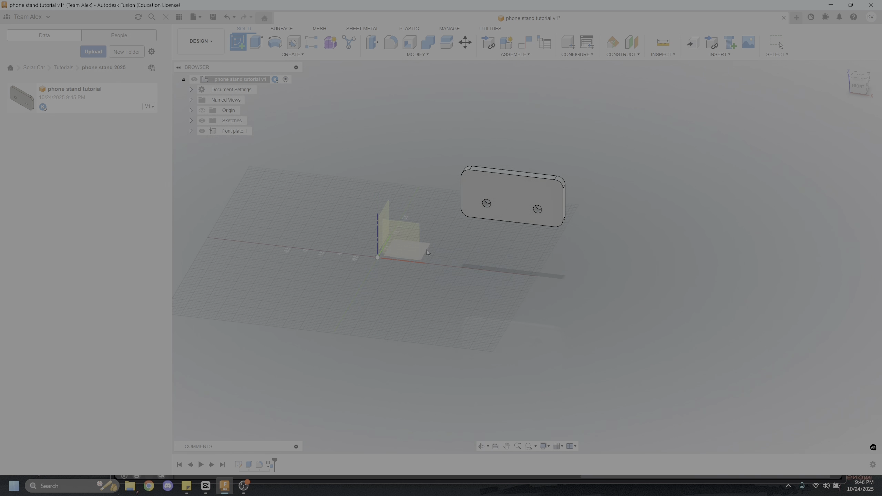
click(549, 233)
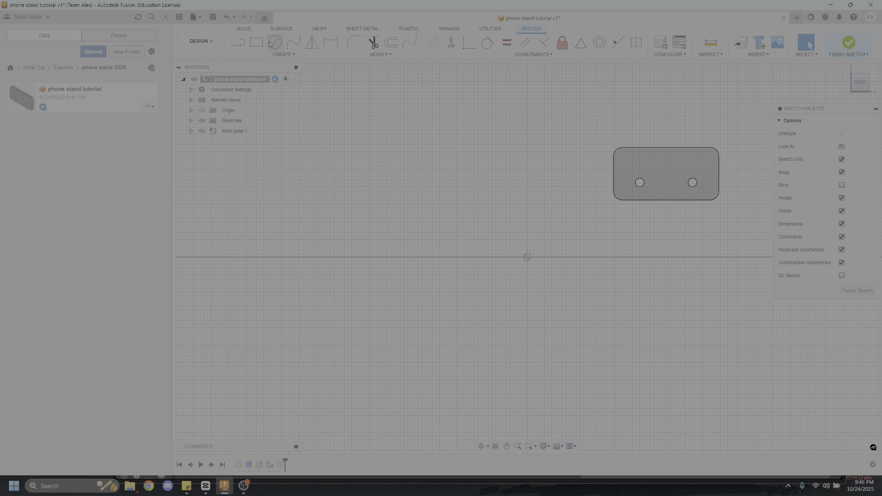
click(257, 43)
click(309, 134)
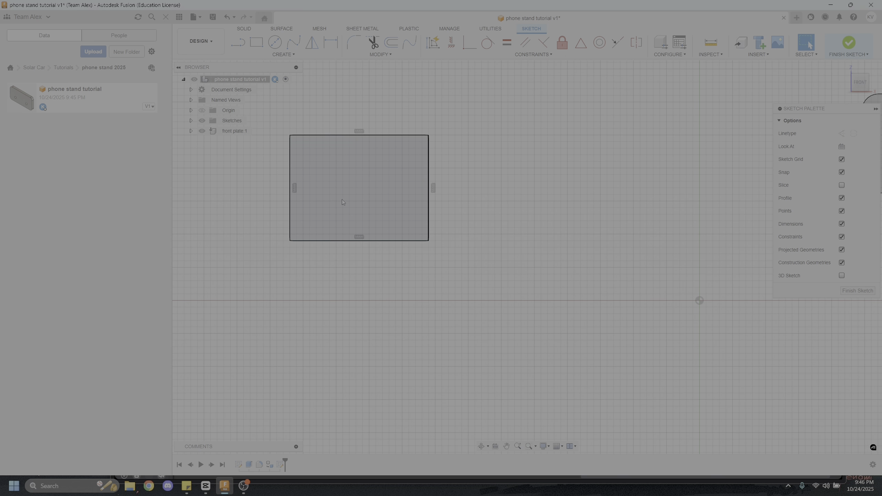
Dimension the rectangle to 1.5 in high and 3 in wide
key(d)
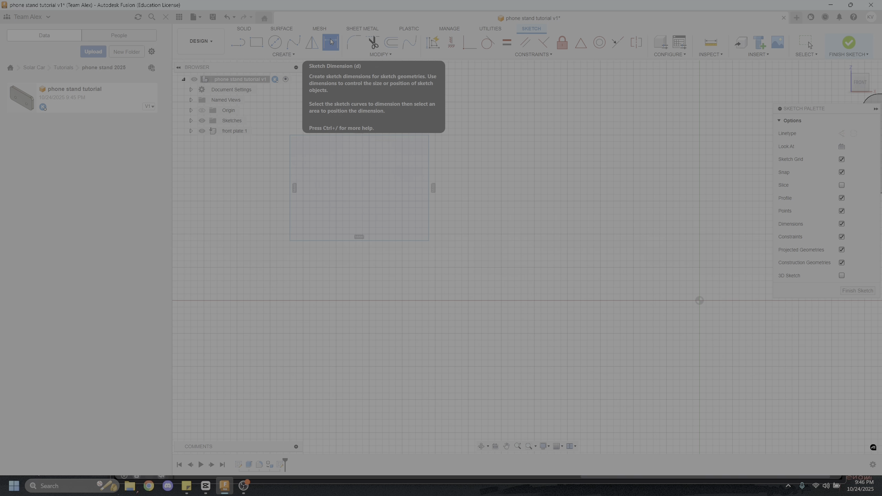
click(292, 173)
click(257, 188)
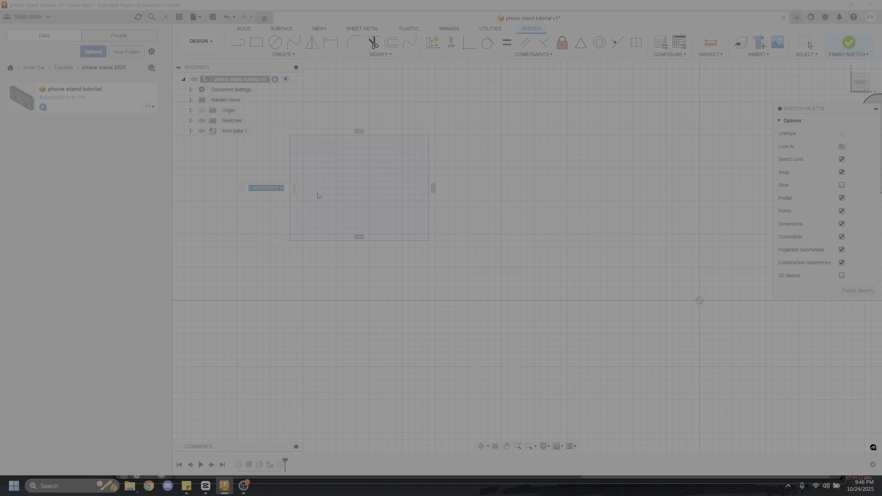
text(1.5)
key(Return)
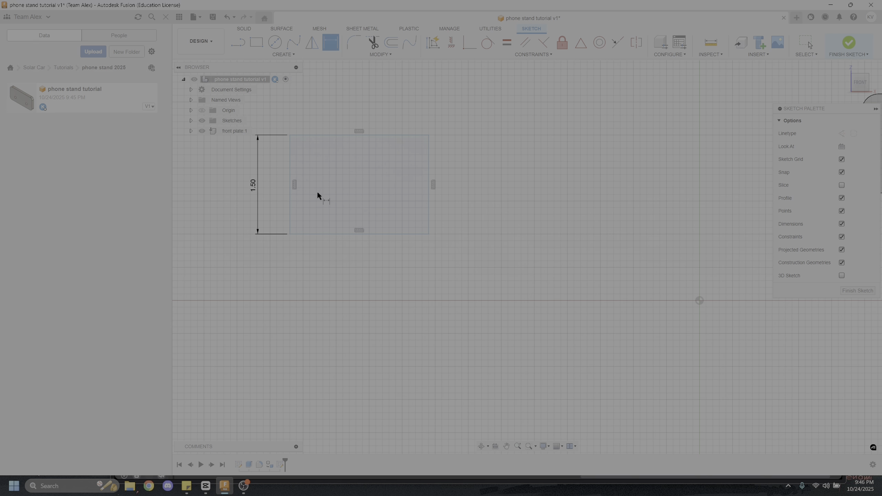
click(361, 233)
click(359, 273)
text(3)
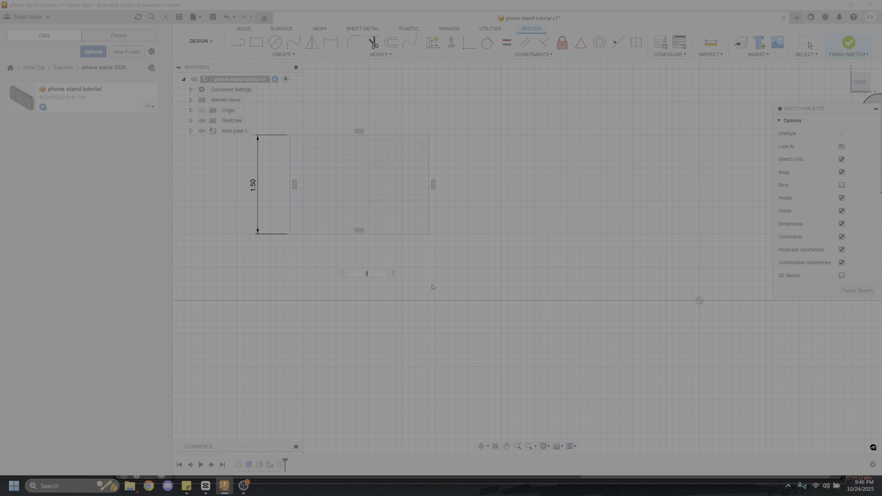
key(Return)
Draw a vertical line between the midpoints of the rectangle's upper and lower edges and make it construction geometry
scroll(344, 289, down, 2)
scroll(319, 292, up, 3)
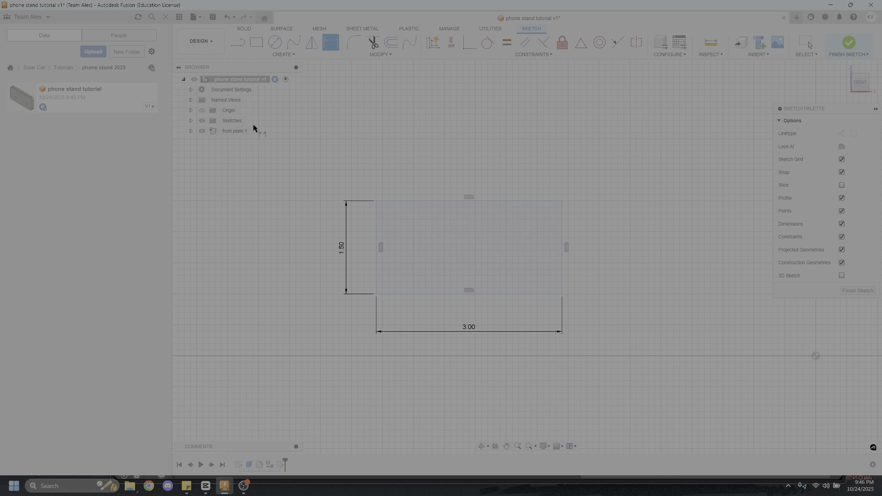
click(238, 43)
click(470, 201)
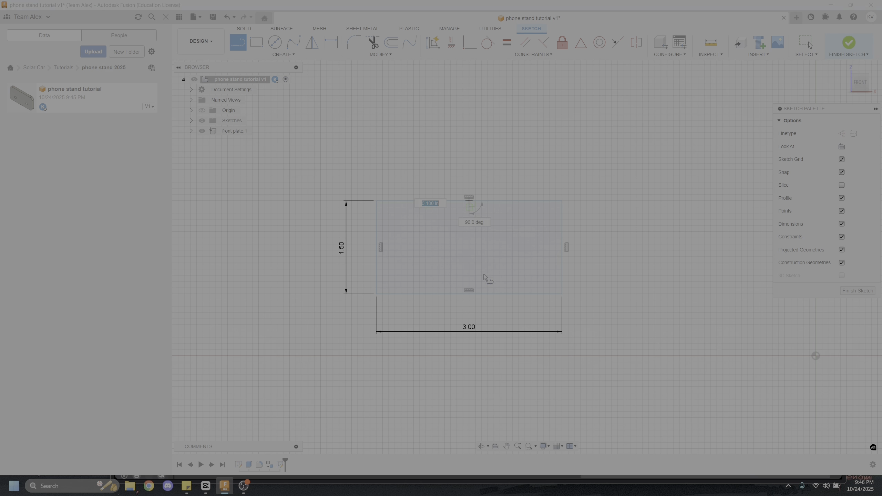
click(476, 293)
key(Escape)
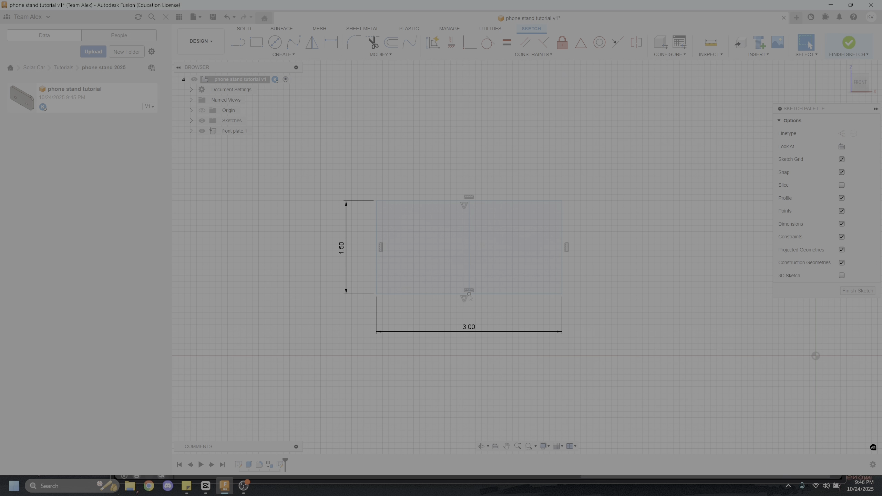
click(471, 252)
key(x)
click(338, 375)
Draw a horizontal line across the rectangle's full width above its middle and convert it to construction geometry
click(244, 47)
click(377, 238)
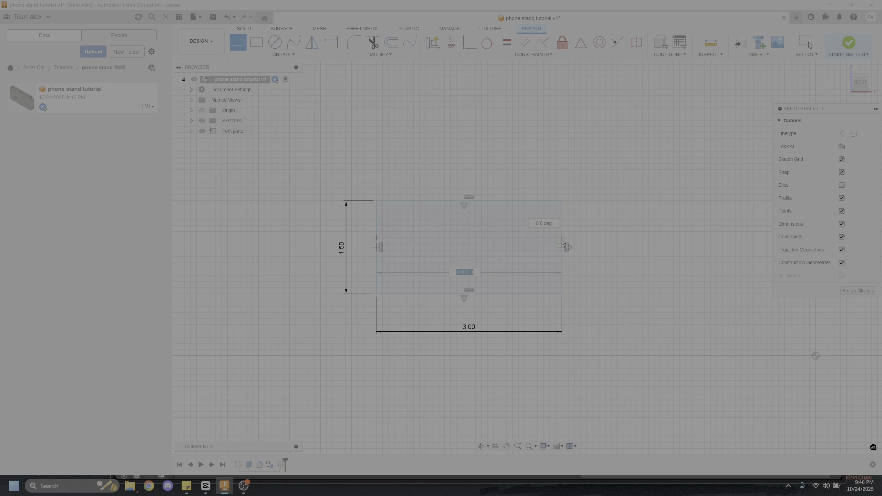
click(562, 238)
key(Escape)
click(492, 238)
key(x)
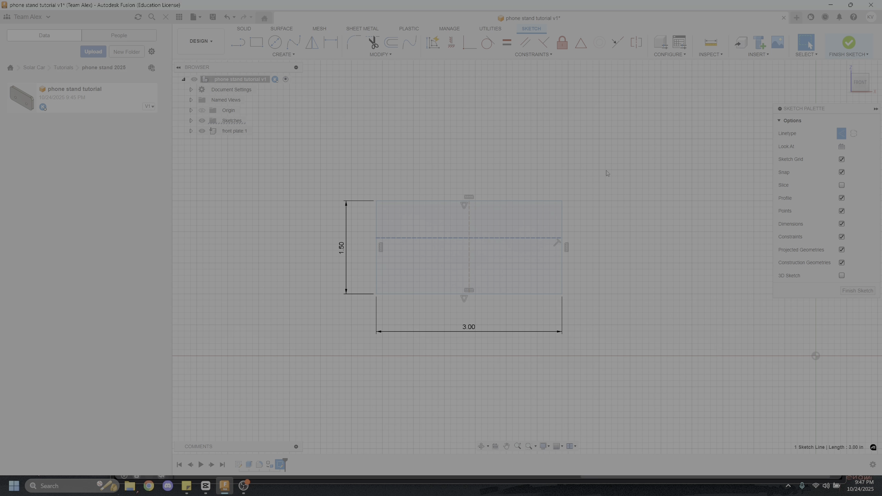
click(604, 174)
Dimension the horizontal construction line 1 in above the rectangle's lower edge
key(d)
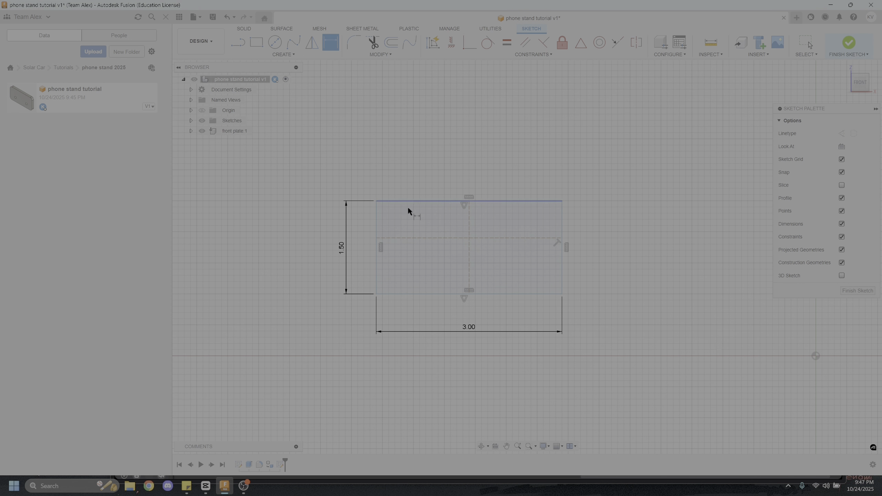
click(418, 238)
click(419, 293)
click(592, 277)
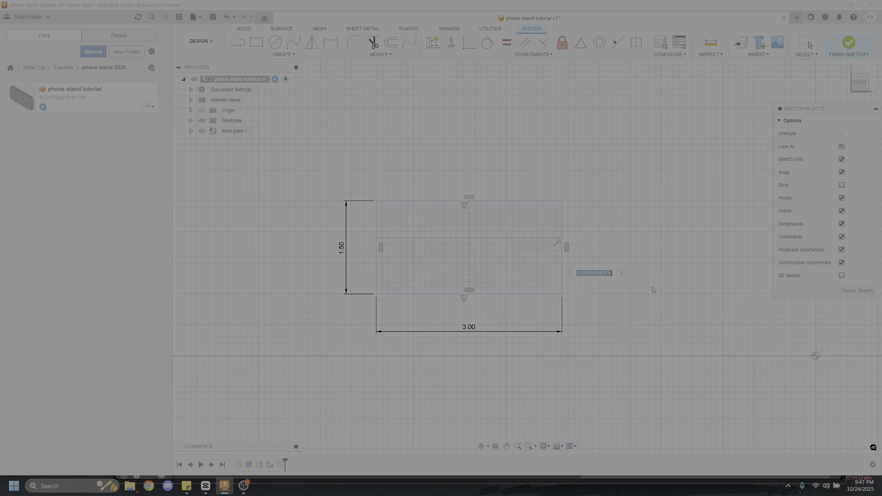
text(1)
key(Return)
Draw a diagonal construction line from the rectangle's lower-left corner to the crossing of the two construction lines
scroll(357, 276, up, 4)
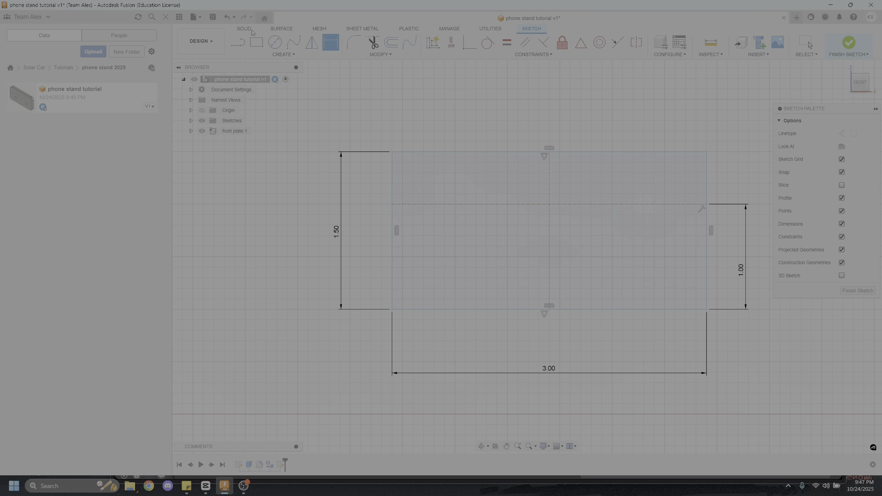
key(l)
click(392, 308)
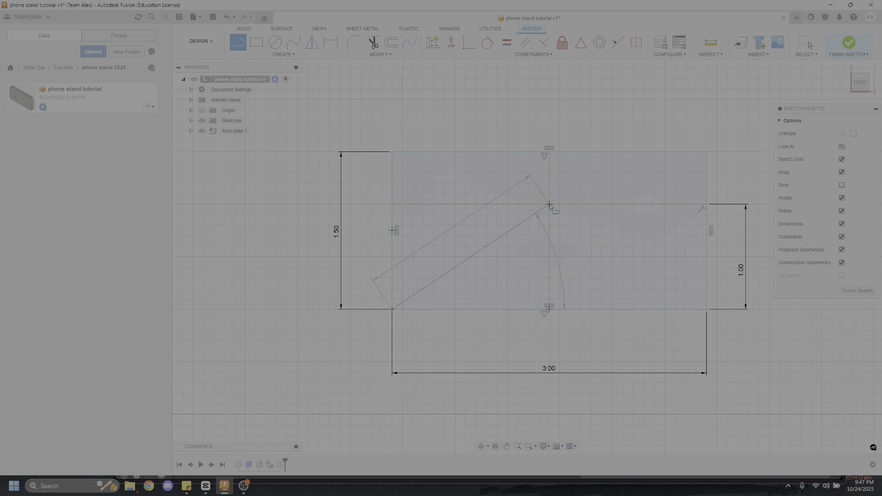
click(549, 204)
key(Escape)
click(517, 226)
key(x)
Draw a circle centred on the diagonal's midpoint and set its diameter to 0.25 in
key(c)
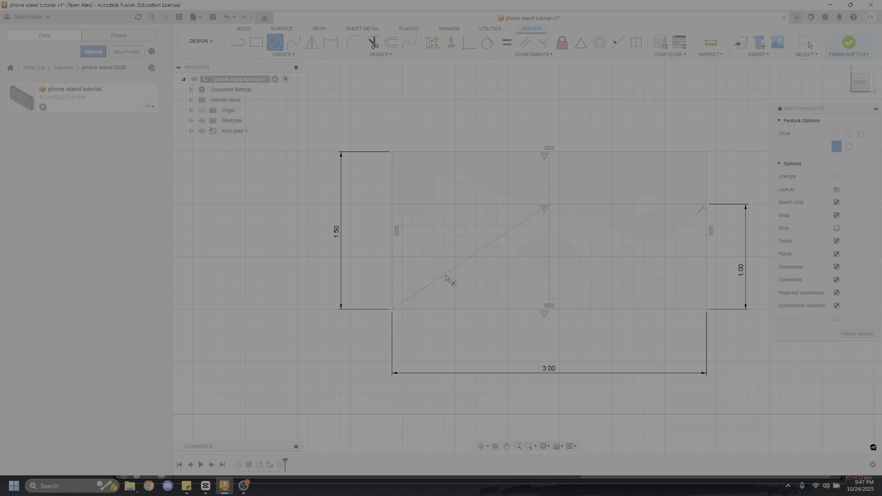
click(470, 256)
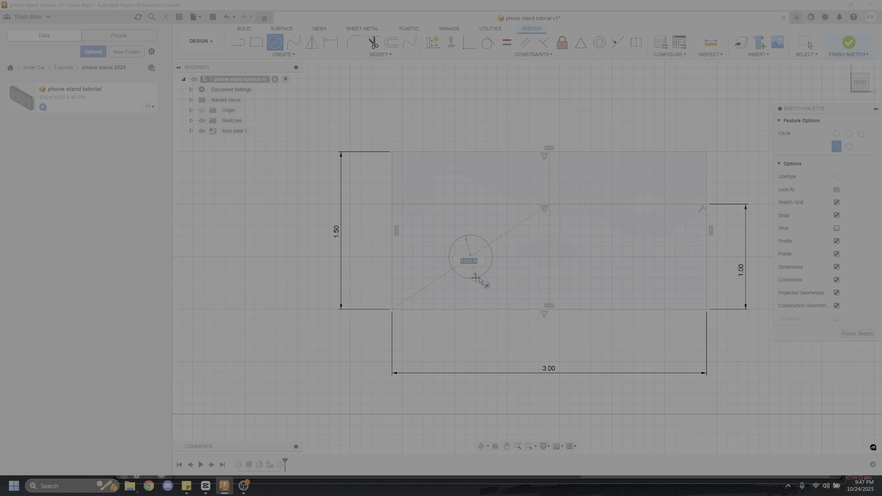
click(473, 235)
key(Escape)
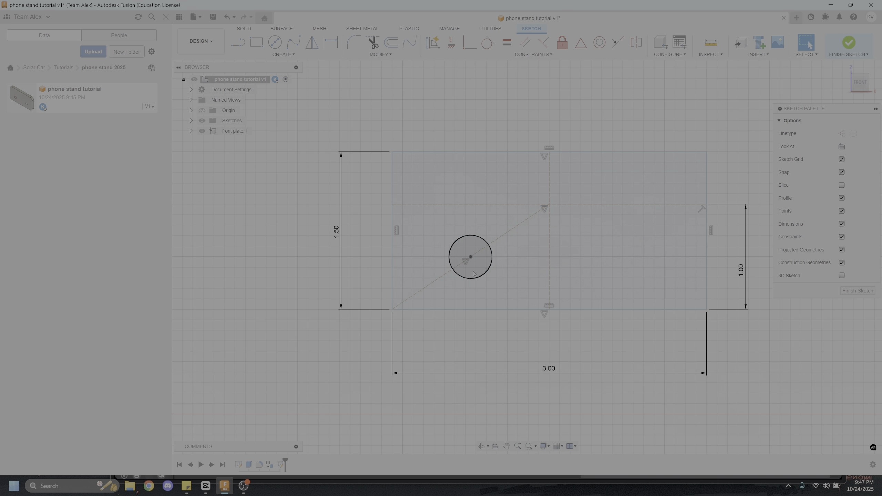
key(d)
click(487, 258)
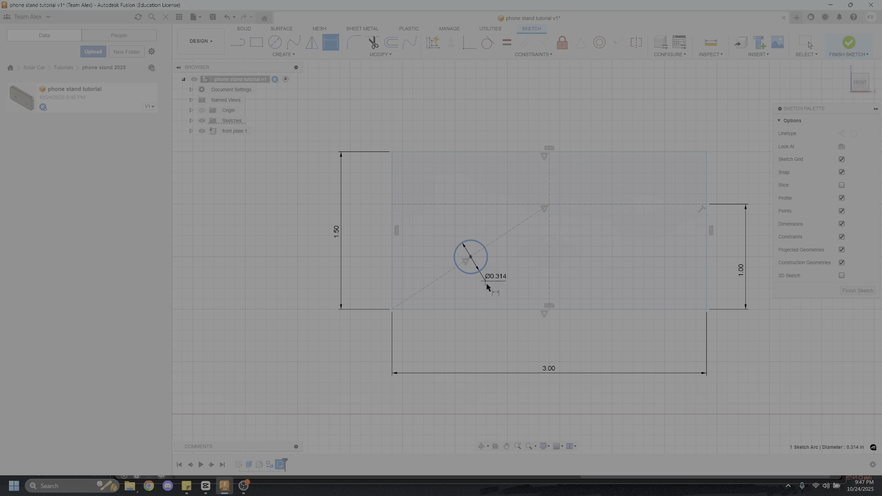
click(518, 260)
text(0.25)
key(Return)
key(Escape)
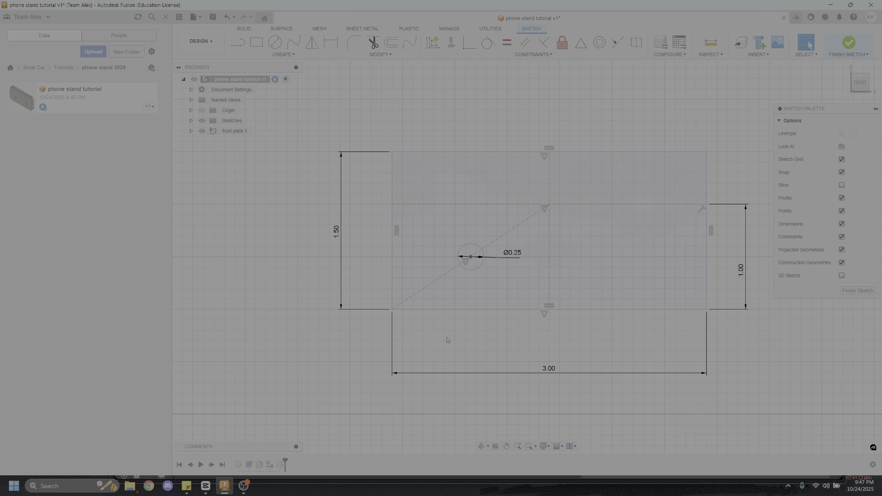
Mirror the circle about the vertical construction line and finish the sketch
scroll(469, 352, down, 3)
click(311, 42)
click(470, 287)
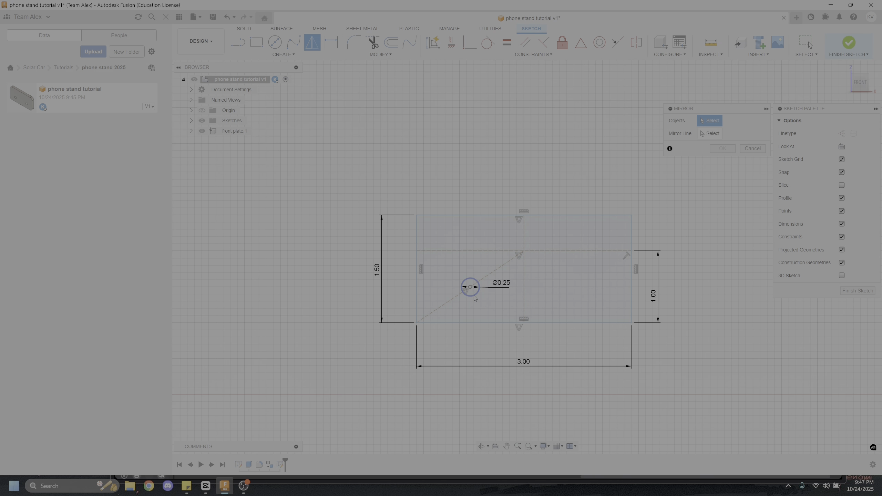
click(524, 278)
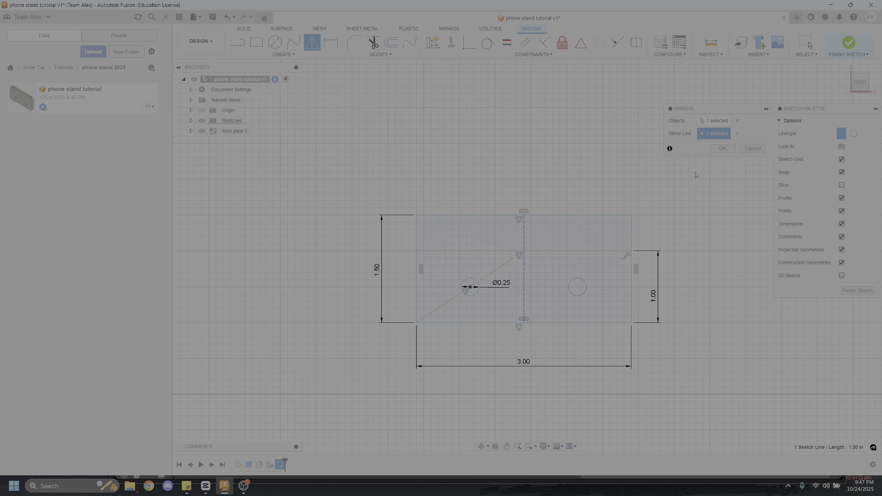
click(722, 149)
click(848, 48)
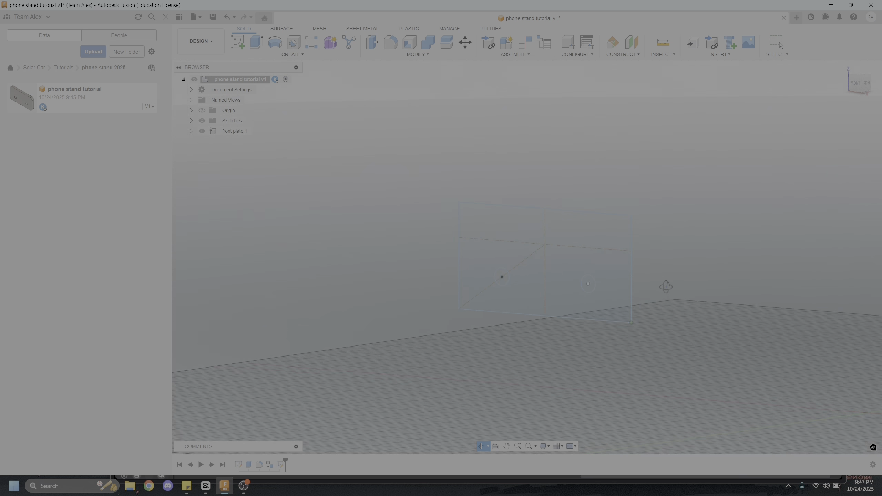
Extrude the rectangular profile 0.125 in to one side as a new body, leaving both circles out as through holes
key(e)
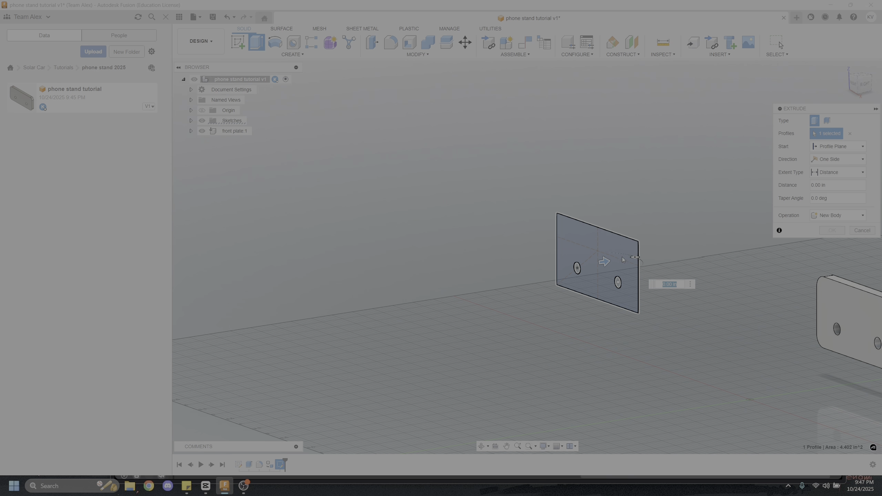
drag(604, 261, 625, 258)
shift+middle_drag(652, 186, 470, 233)
text(0.125)
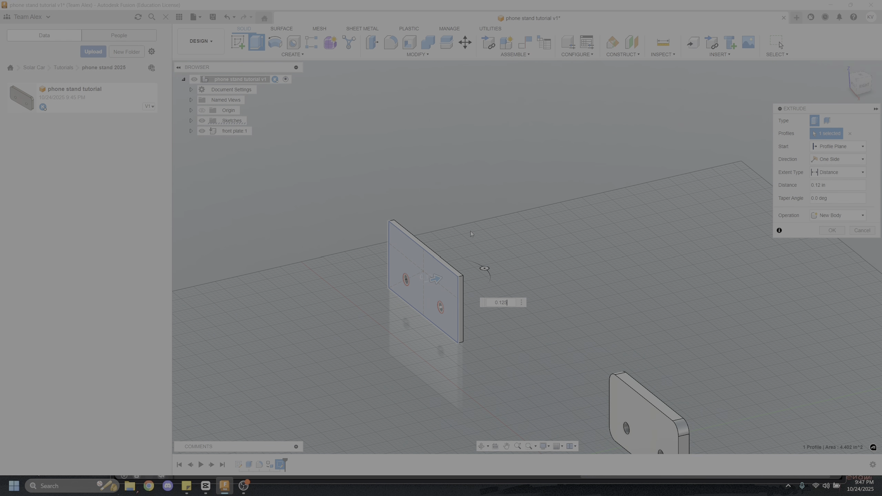
key(Return)
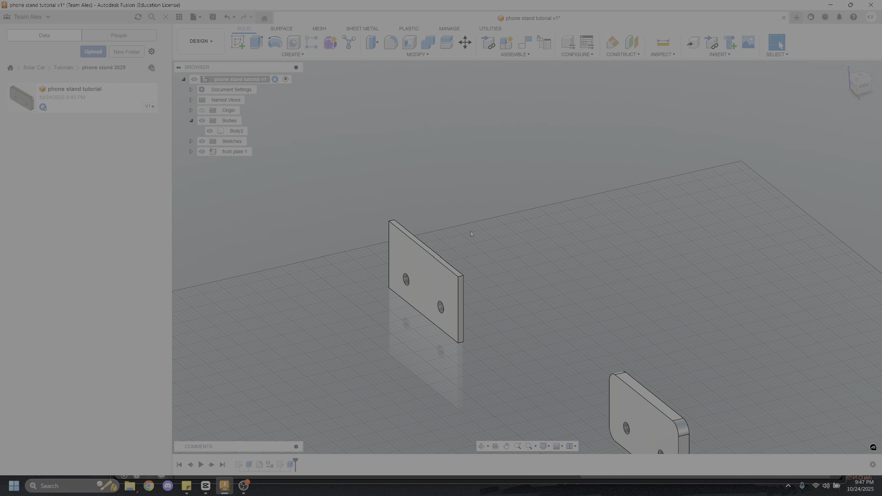
Examine the new thin plate and its holes from several angles alongside the rounded front plate
scroll(415, 313, up, 3)
shift+middle_drag(417, 286, 456, 290)
scroll(458, 292, down, 4)
scroll(643, 266, down, 3)
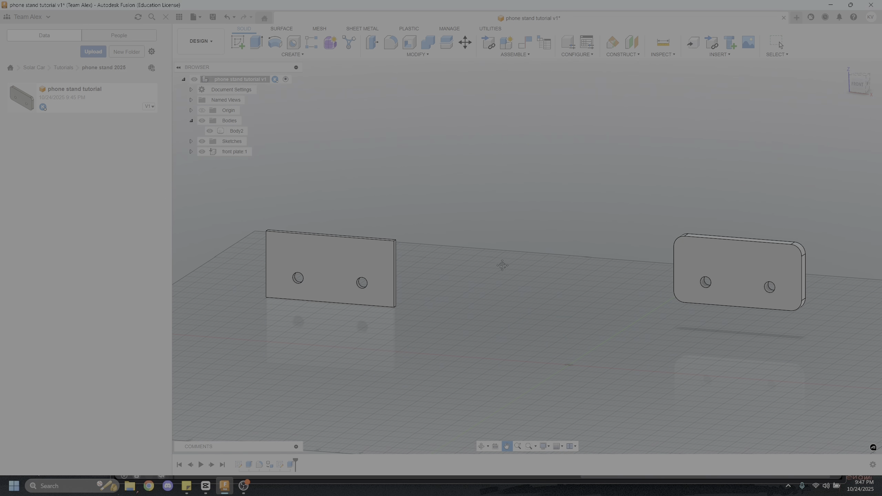
shift+middle_drag(502, 262, 525, 289)
scroll(524, 289, up, 2)
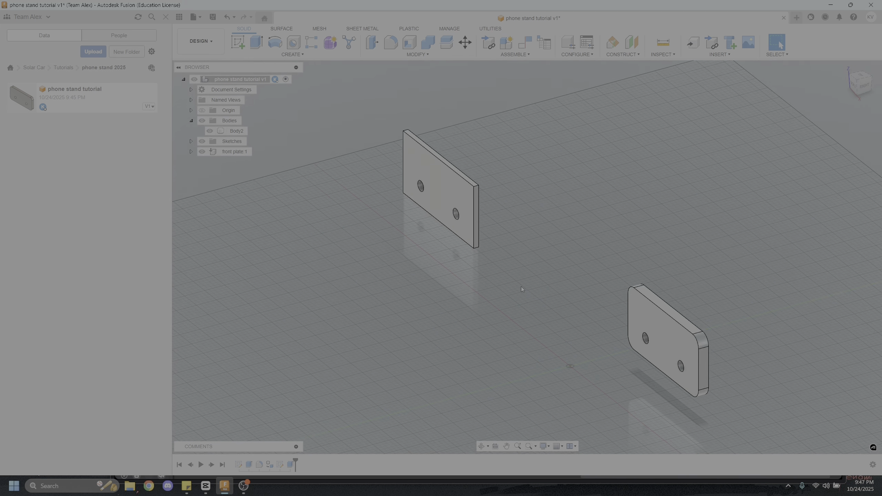
click(433, 176)
middle_drag(394, 244, 383, 284)
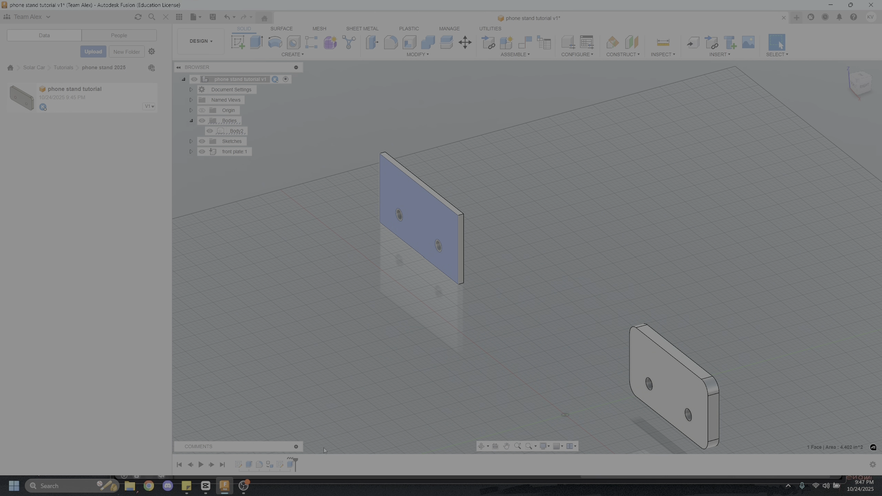
click(351, 212)
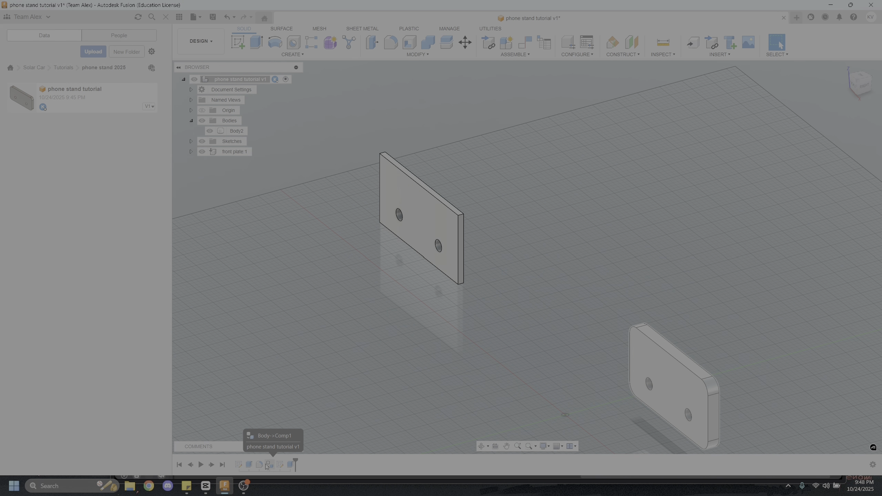
Edit the thin plate's sketch and set the rectangle's overall height to 1 in
right_click(278, 465)
click(279, 464)
click(281, 465)
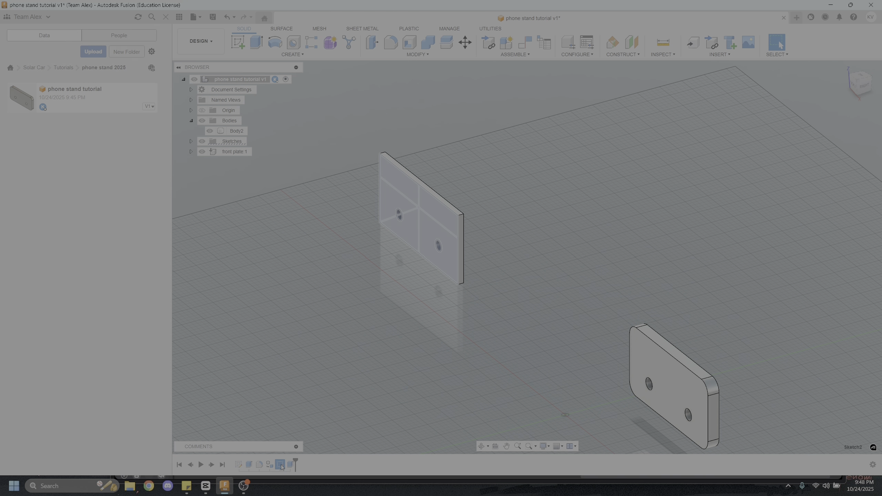
right_click(281, 466)
click(296, 369)
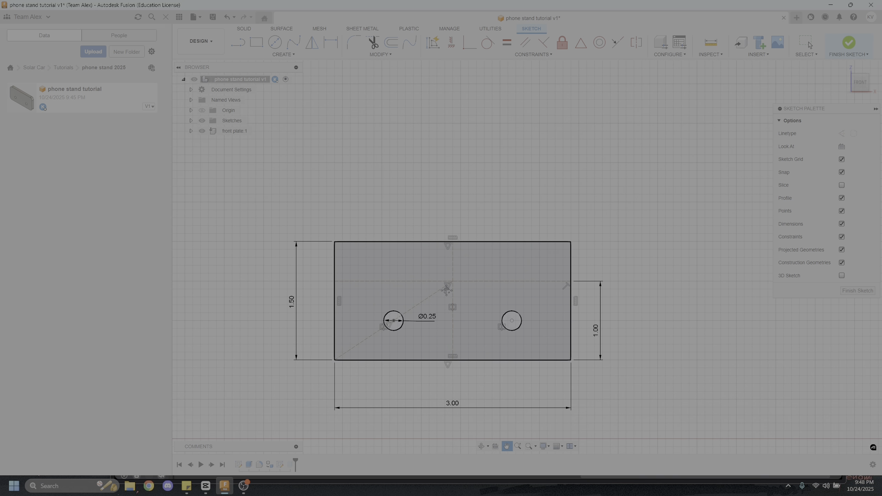
click(297, 299)
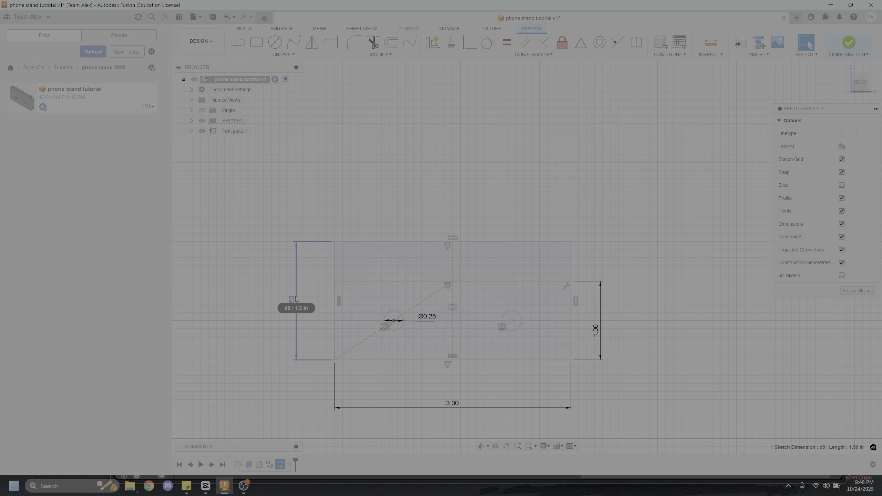
double_click(297, 299)
text(1)
key(Return)
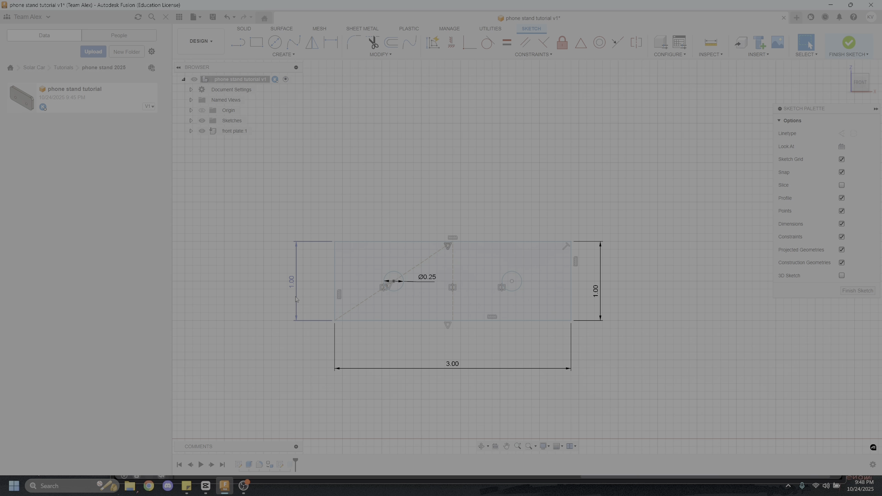
Delete the redundant 1.00 in dimension beside the rectangle and finish the sketch
click(600, 298)
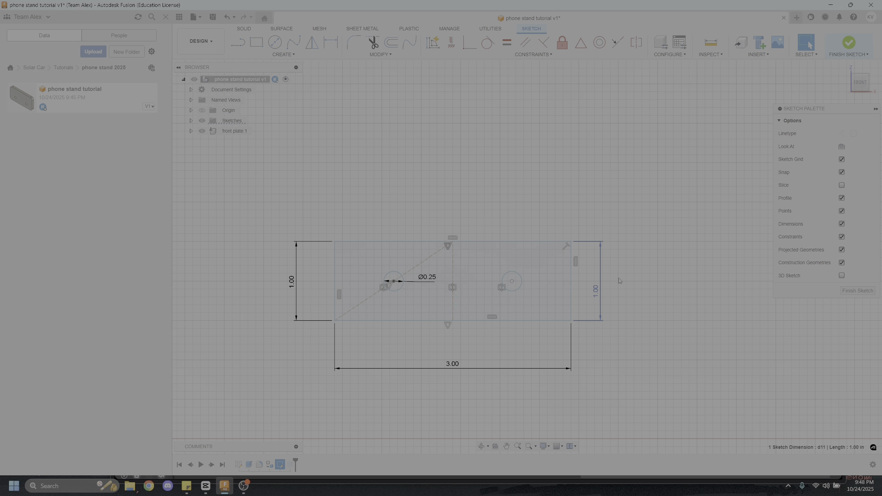
key(Delete)
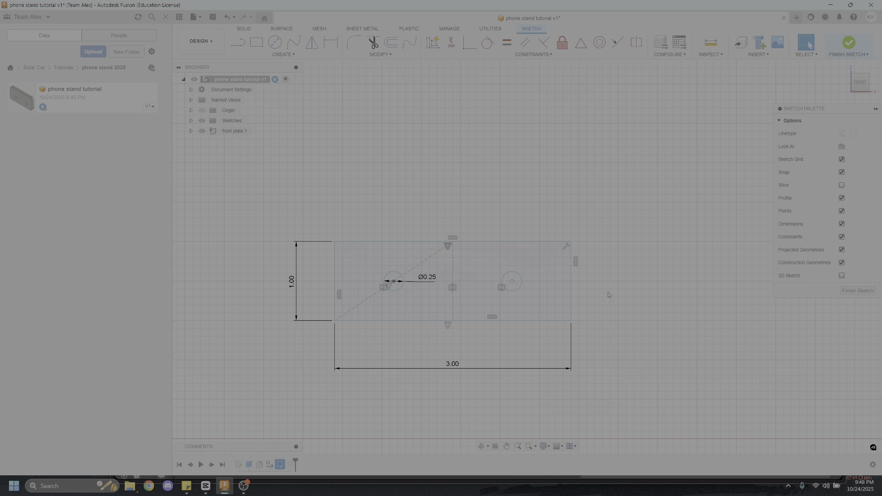
mouse_move(611, 294)
shift+middle_down()
mouse_move(622, 295)
mouse_move(528, 321)
mouse_move(606, 300)
mouse_move(646, 359)
shift+middle_up()
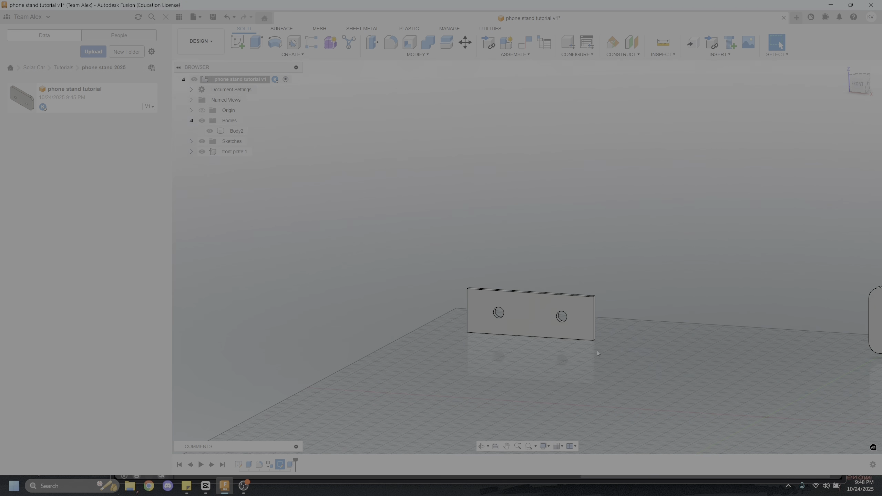
shift+middle_drag(597, 350, 539, 328)
scroll(659, 338, down, 3)
scroll(538, 332, up, 3)
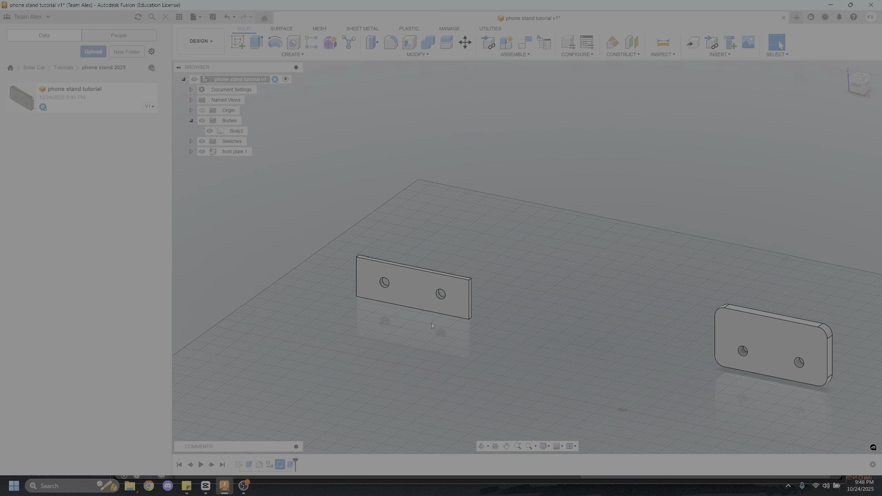
Fillet the four short corner edges of the thin plate with a constant radius
scroll(431, 322, up, 3)
key(f)
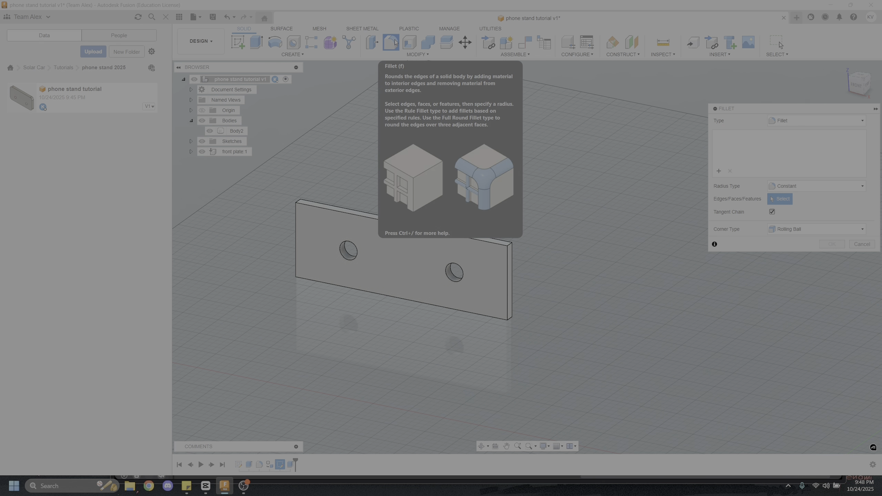
click(510, 244)
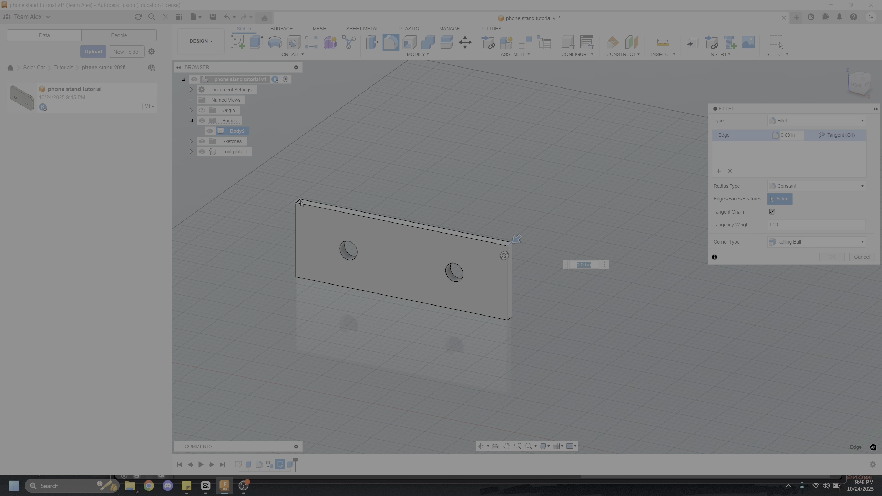
click(296, 205)
click(299, 277)
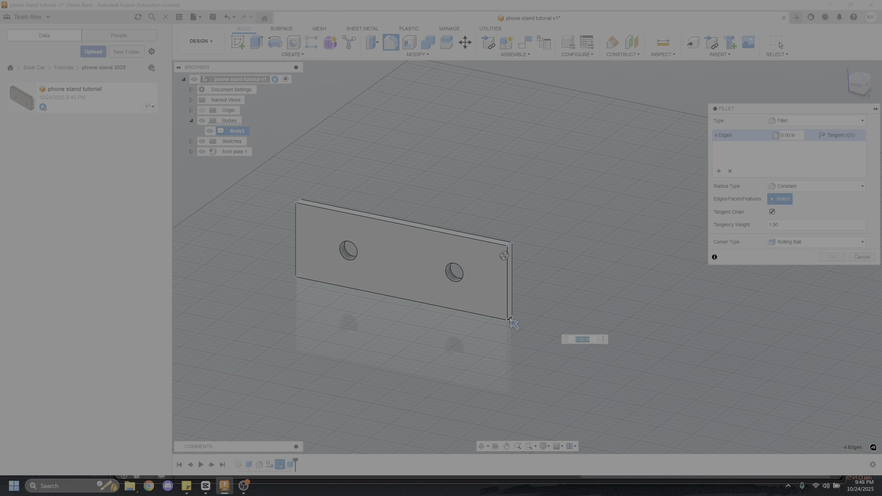
key(Return)
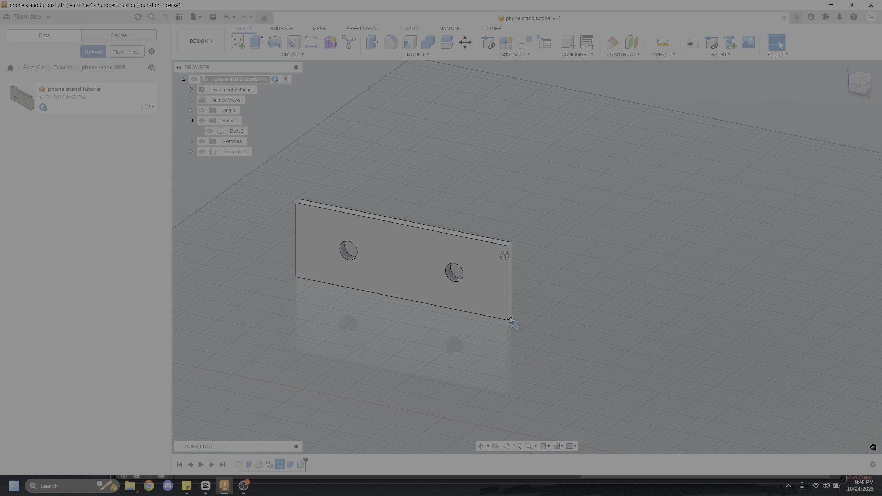
shift+middle_drag(512, 317, 588, 334)
key(Escape)
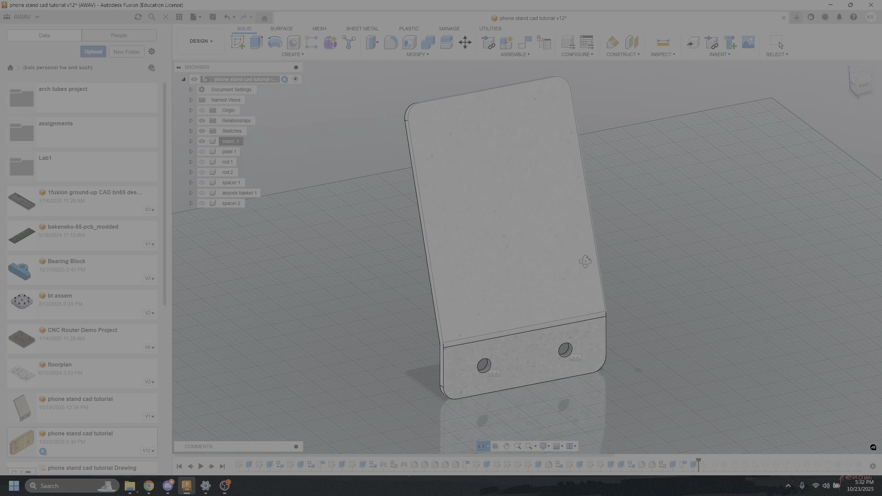
Examine the bent stand piece in the completed phone stand model from several angles
shift+middle_drag(580, 256, 597, 302)
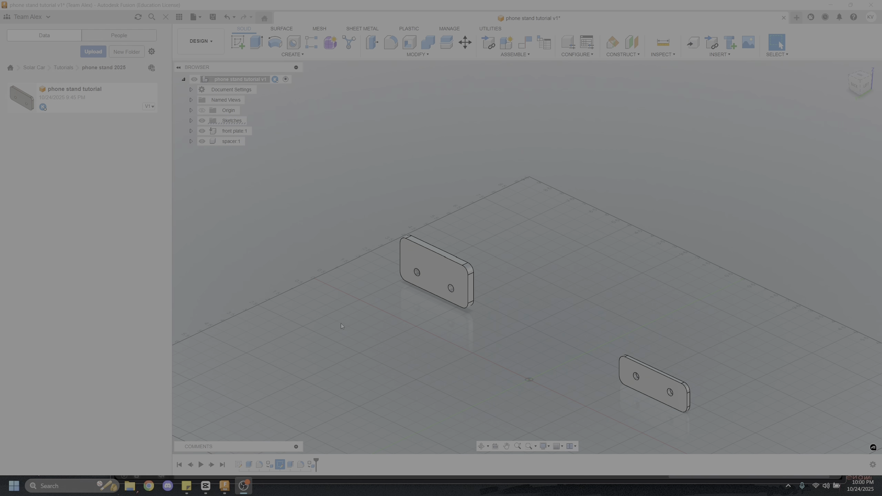
click(340, 324)
middle_drag(423, 355, 392, 317)
shift+middle_drag(516, 297, 468, 289)
click(236, 143)
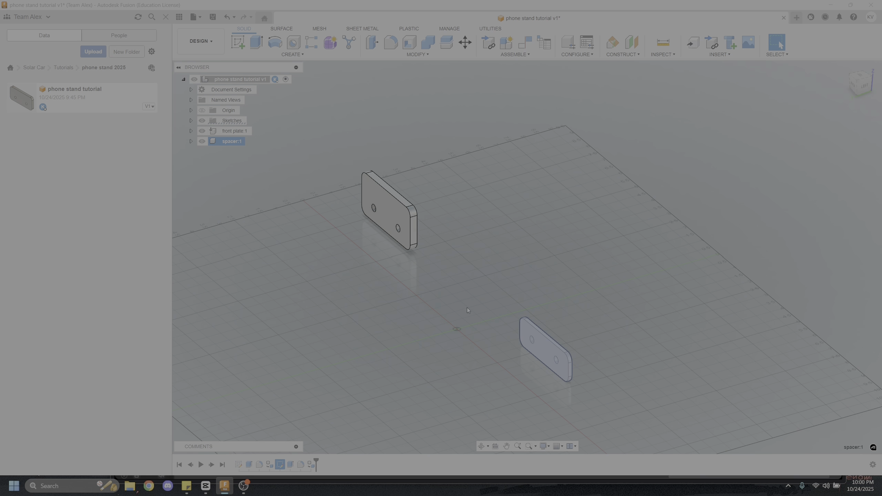
click(467, 309)
right_click(229, 139)
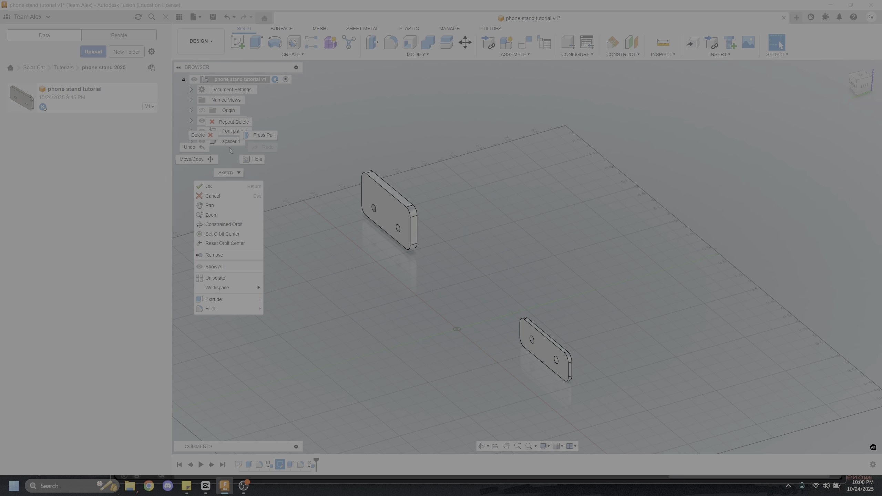
click(469, 316)
Move the spacer component freely to a spot near the front plate and view both parts from several angles
drag(543, 353, 439, 294)
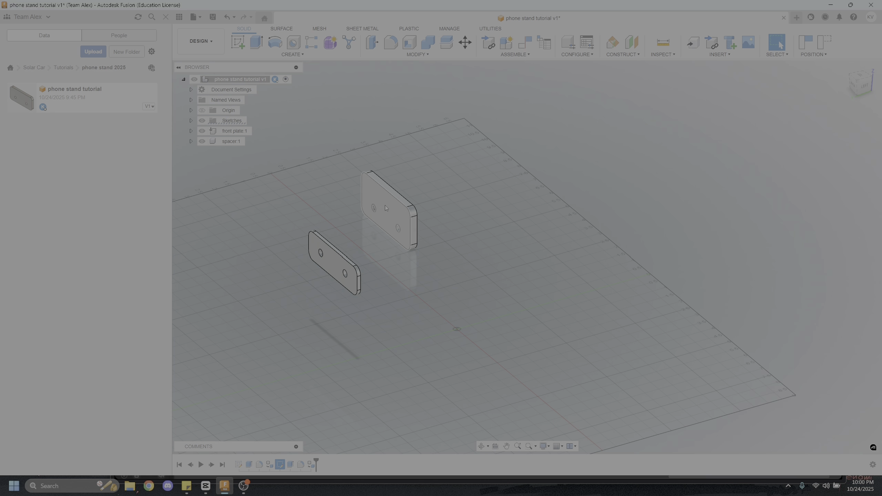
click(381, 226)
click(399, 318)
shift+middle_drag(398, 318, 433, 308)
drag(439, 266, 279, 230)
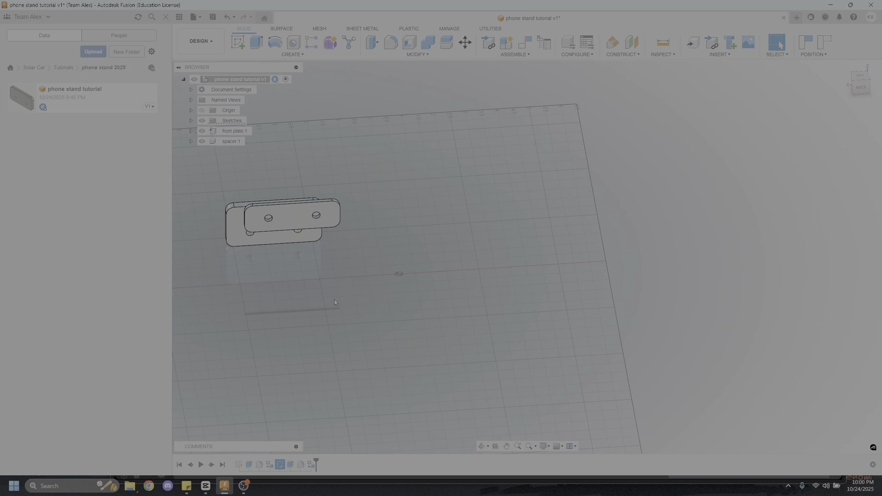
scroll(341, 303, down, 3)
shift+middle_drag(341, 303, 264, 301)
middle_drag(264, 302, 333, 303)
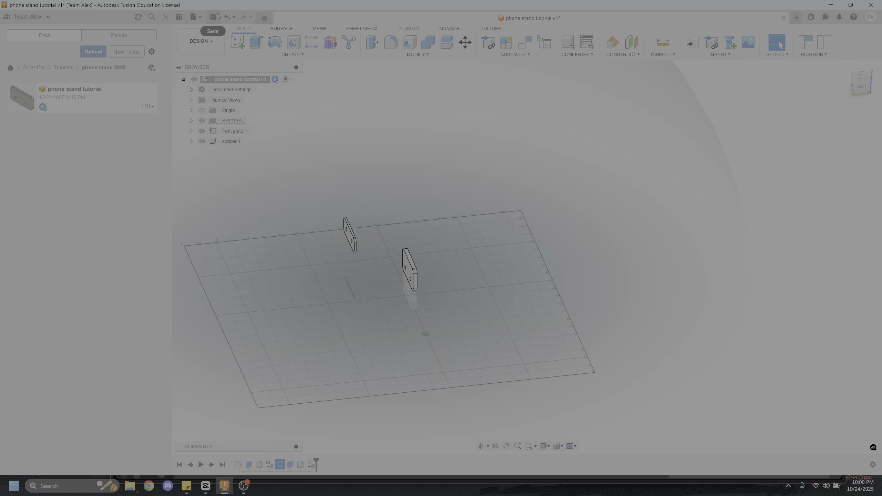
Start a new sketch on the YZ plane, reverting the moved components to their previous positions
click(241, 42)
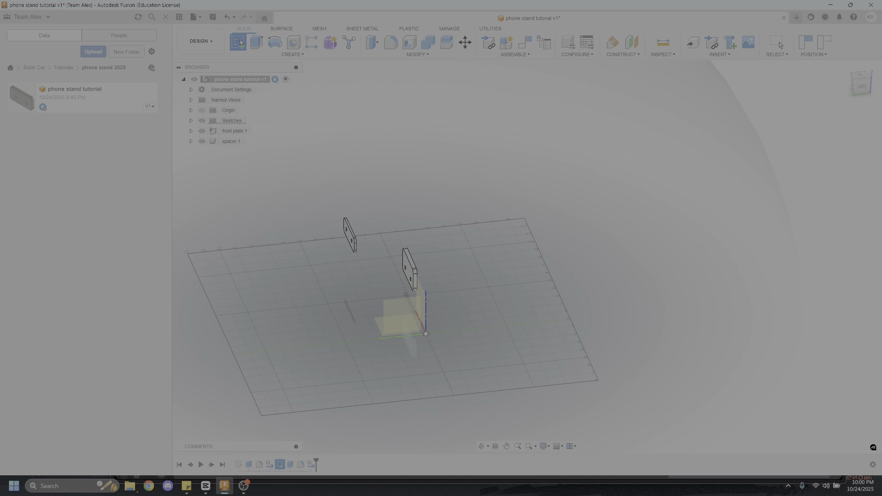
click(410, 310)
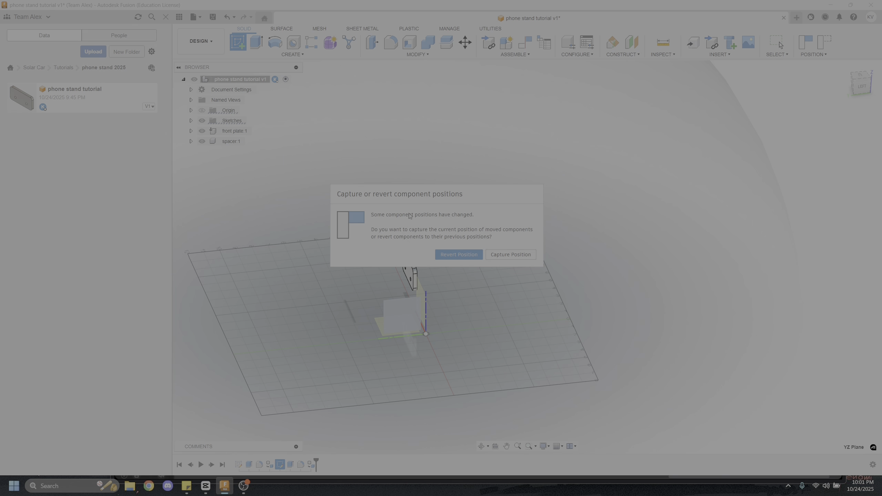
click(458, 255)
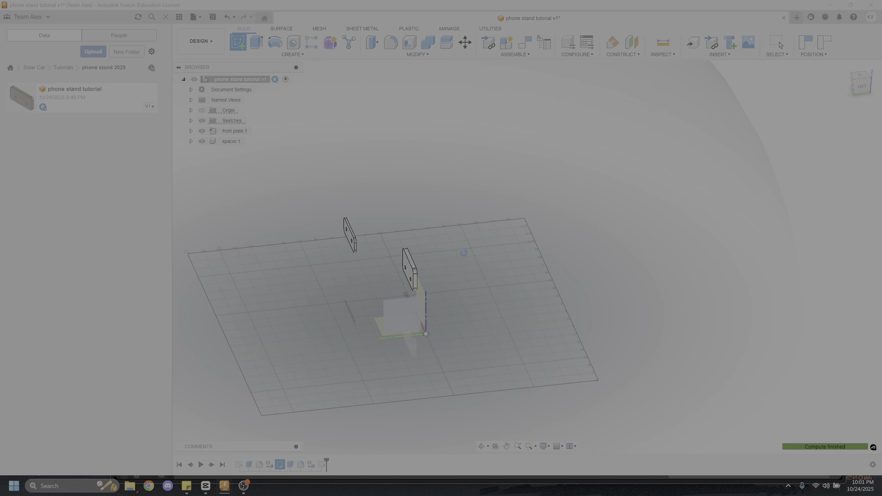
scroll(489, 273, up, 3)
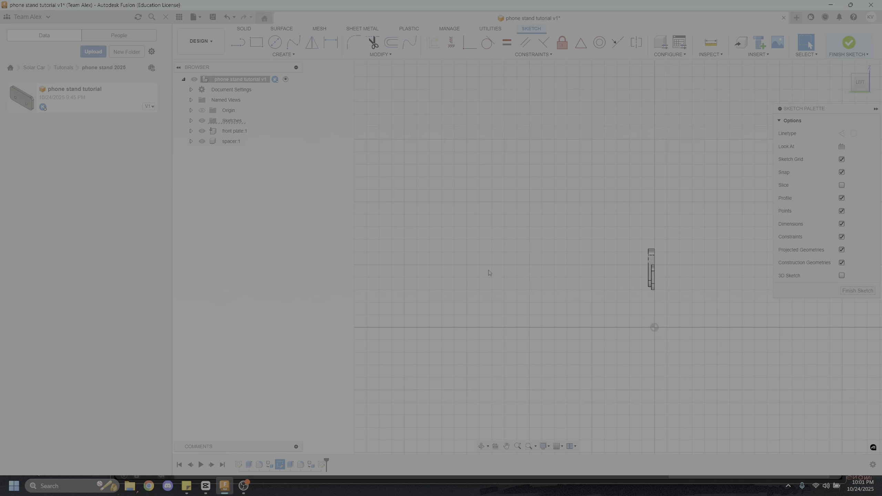
Draw a closed bent side profile with lines: a vertical lower section, a slanted upper section with parallel sides, and a squared upper end
click(237, 47)
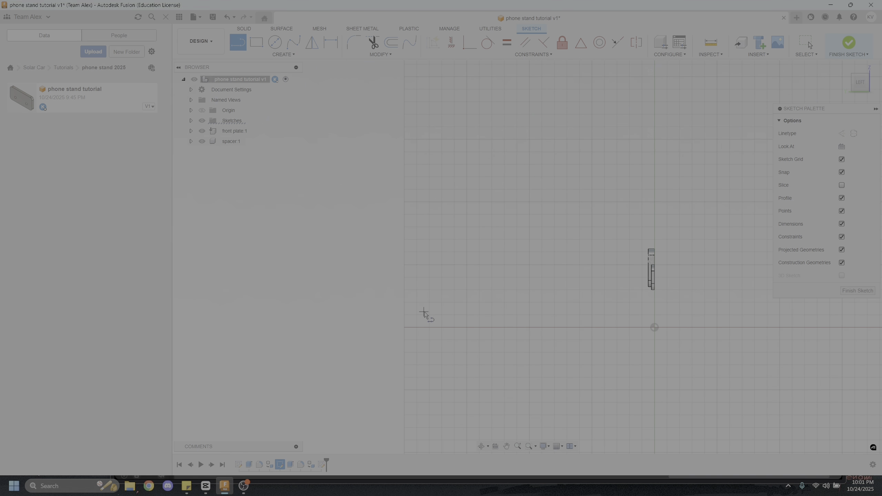
middle_drag(481, 291, 415, 291)
scroll(425, 290, up, 3)
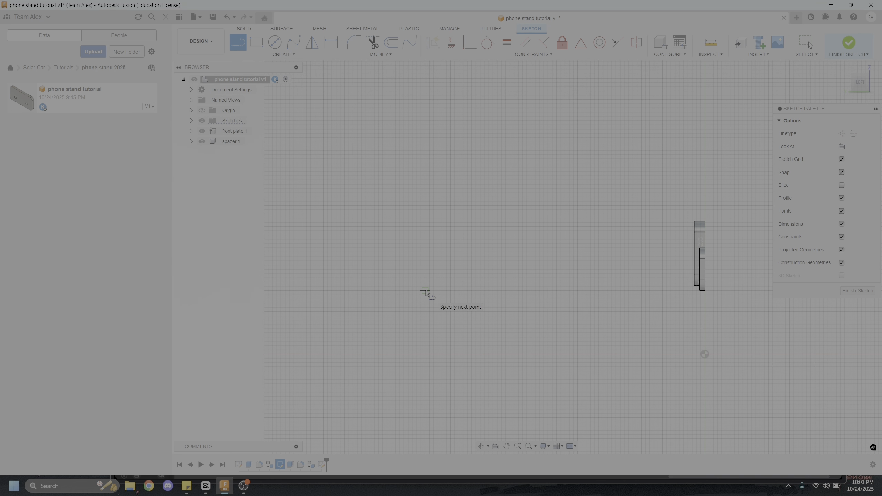
click(425, 291)
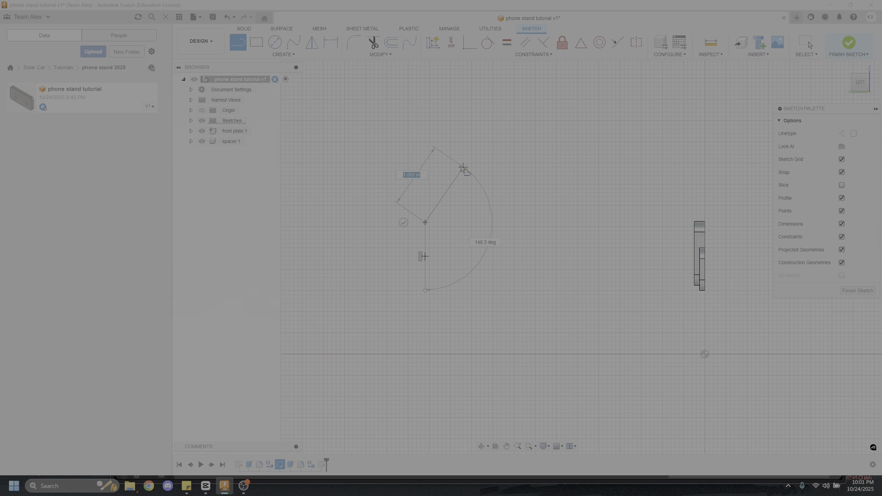
click(525, 114)
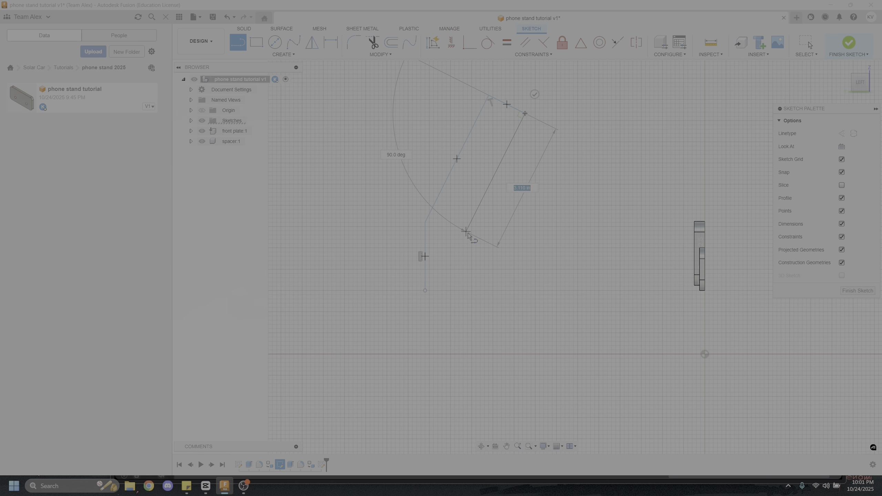
click(466, 232)
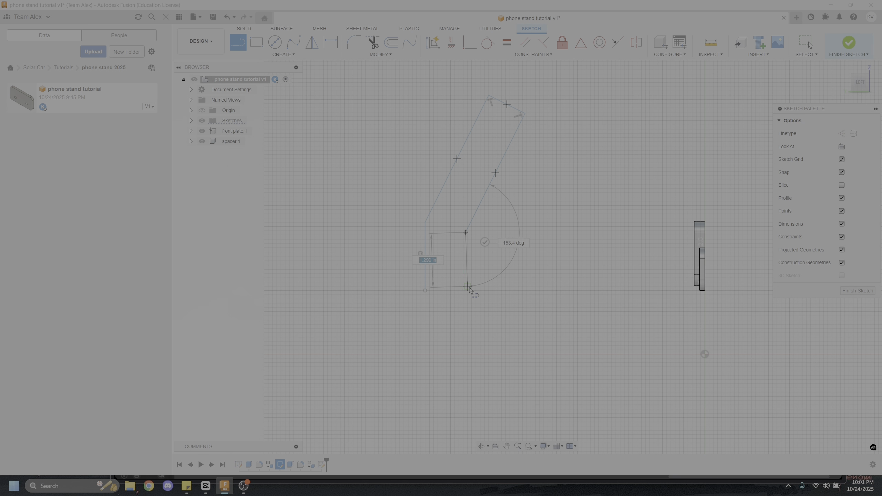
click(466, 286)
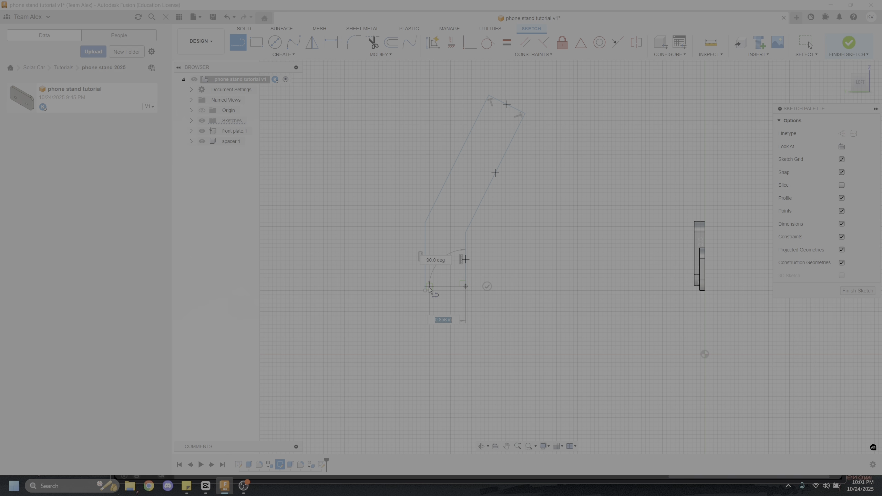
scroll(394, 287, up, 5)
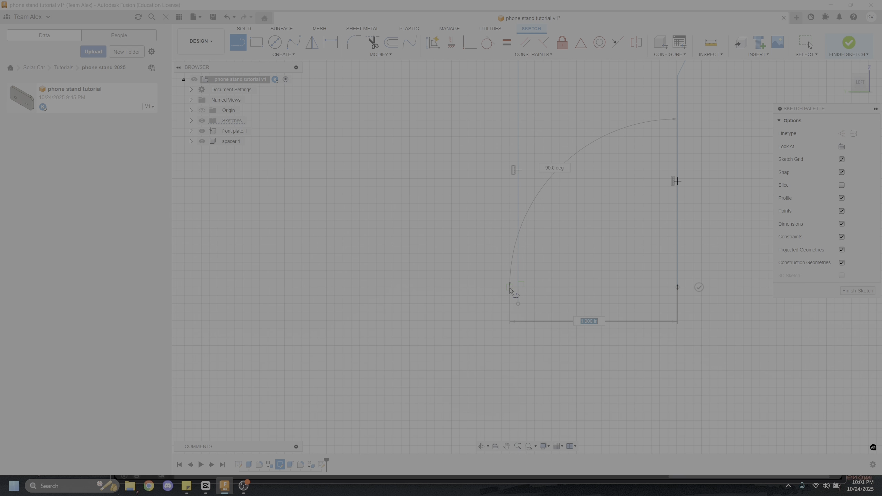
click(492, 287)
key(Escape)
scroll(571, 326, down, 4)
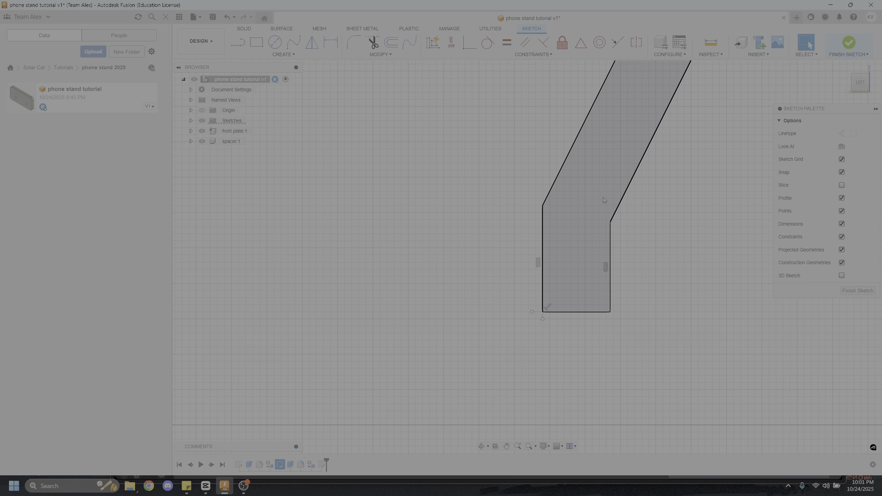
Trim the overhanging line ends at the bent profile's lower corner on the side away from the plates
scroll(548, 309, up, 3)
middle_drag(521, 295, 415, 333)
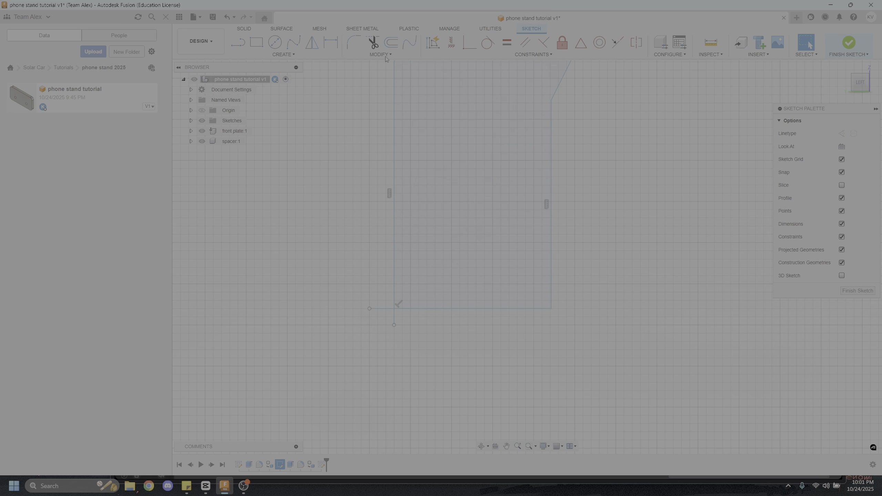
click(374, 42)
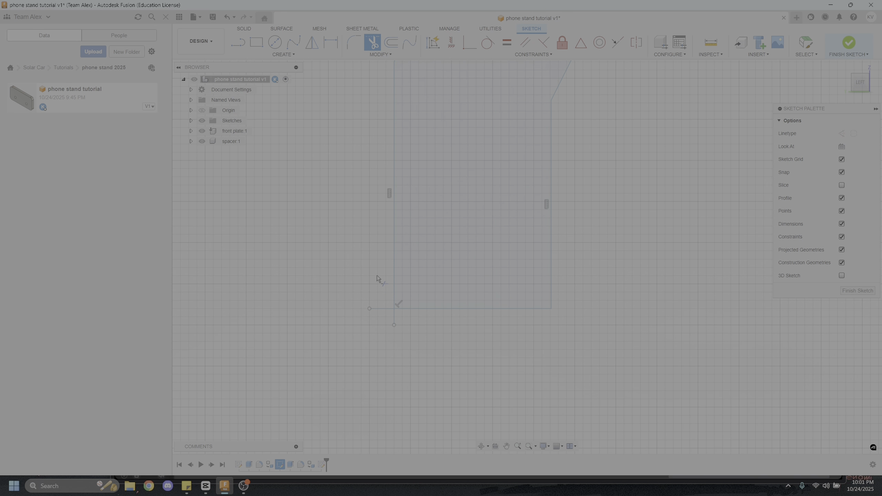
click(394, 319)
key(Escape)
scroll(427, 363, down, 3)
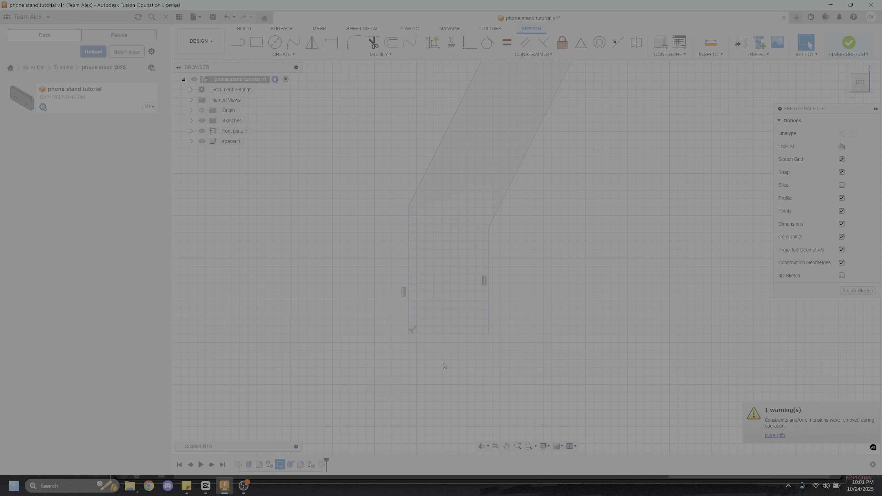
mouse_move(545, 263)
middle_down()
mouse_move(500, 294)
mouse_move(509, 305)
mouse_move(500, 314)
middle_up()
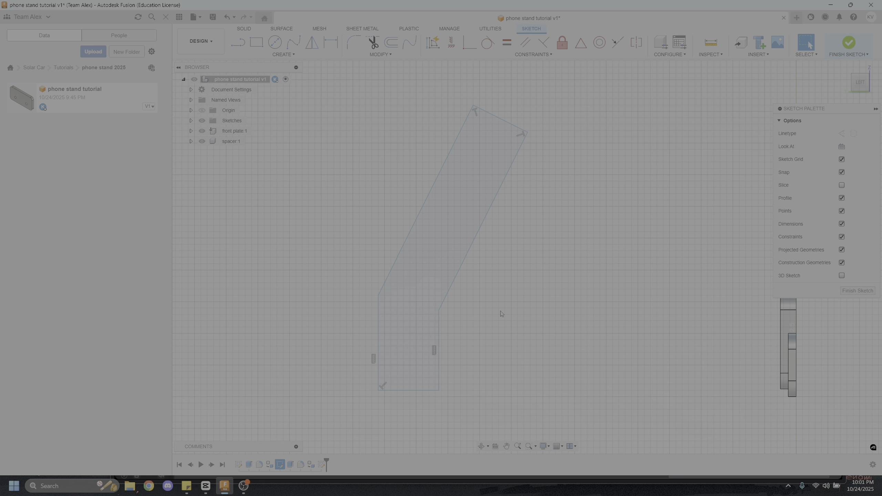
Remove the leftover line stubs extending past the bent profile's lower corner
scroll(388, 399, up, 5)
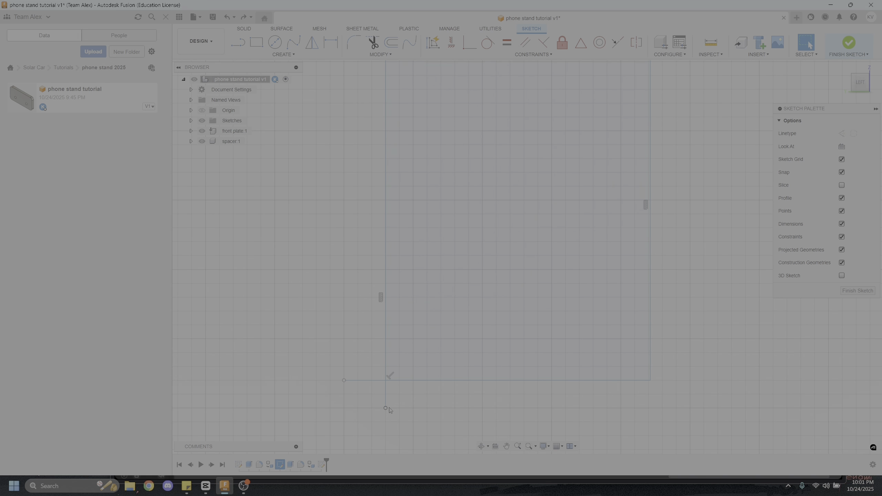
mouse_move(388, 401)
mouse_down()
mouse_move(387, 380)
mouse_move(301, 380)
mouse_move(388, 391)
mouse_move(388, 381)
mouse_move(366, 385)
mouse_move(389, 381)
mouse_up()
click(393, 396)
scroll(397, 382, down, 5)
mouse_move(498, 269)
middle_down()
mouse_move(472, 279)
mouse_move(461, 272)
mouse_move(521, 278)
middle_up()
scroll(479, 267, up, 4)
mouse_move(460, 270)
middle_down()
mouse_move(467, 266)
mouse_move(502, 298)
middle_up()
scroll(505, 299, down, 4)
scroll(468, 301, up, 5)
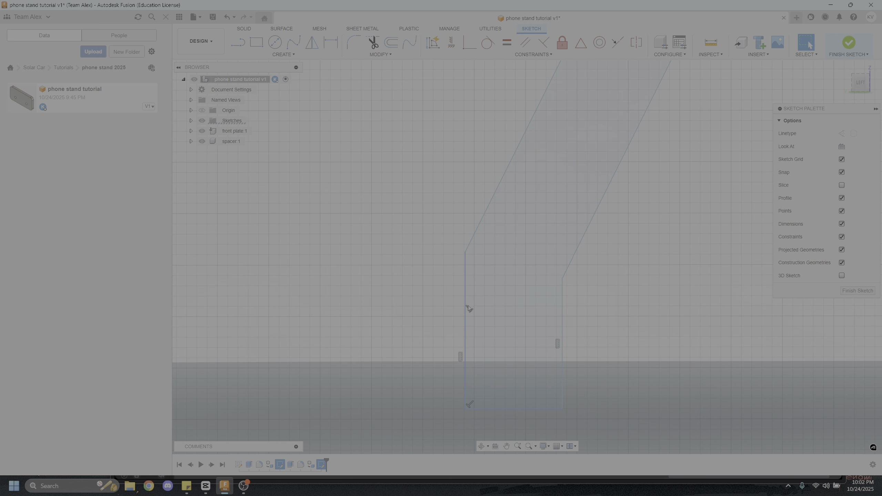
Pull the lower section's vertical edge farther from the plates to test how the profile moves
click(466, 283)
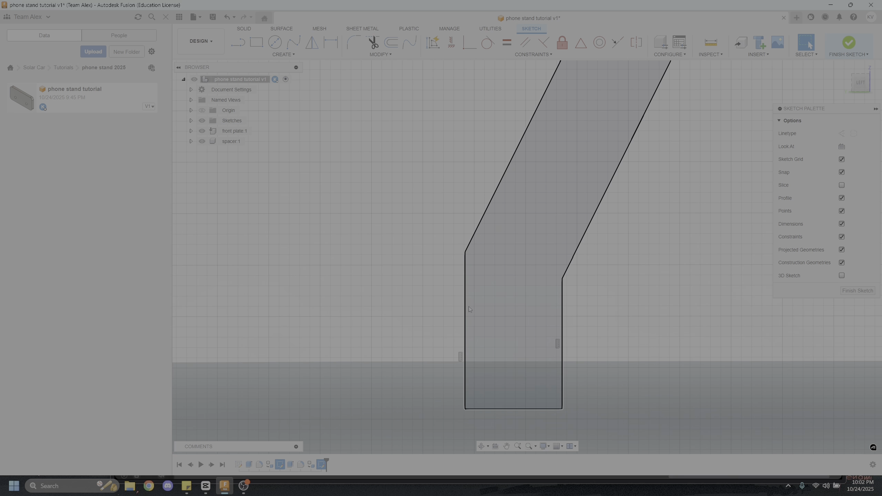
drag(466, 311, 413, 314)
scroll(413, 315, down, 3)
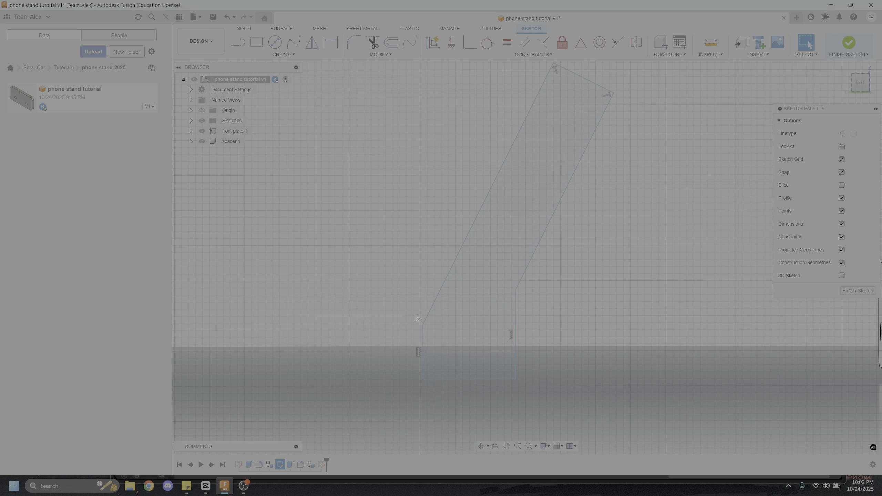
Dimension the lower section's vertical edge on the side away from the plates to 1 in
click(324, 43)
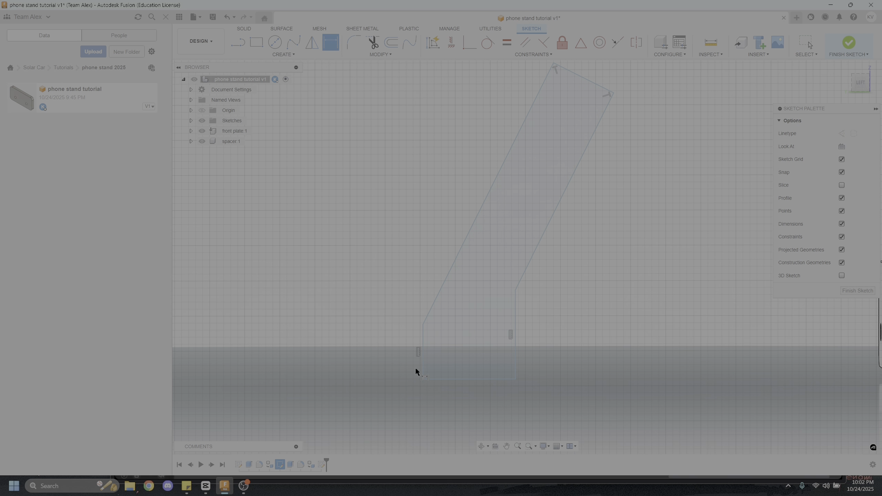
click(423, 344)
click(420, 345)
text(1)
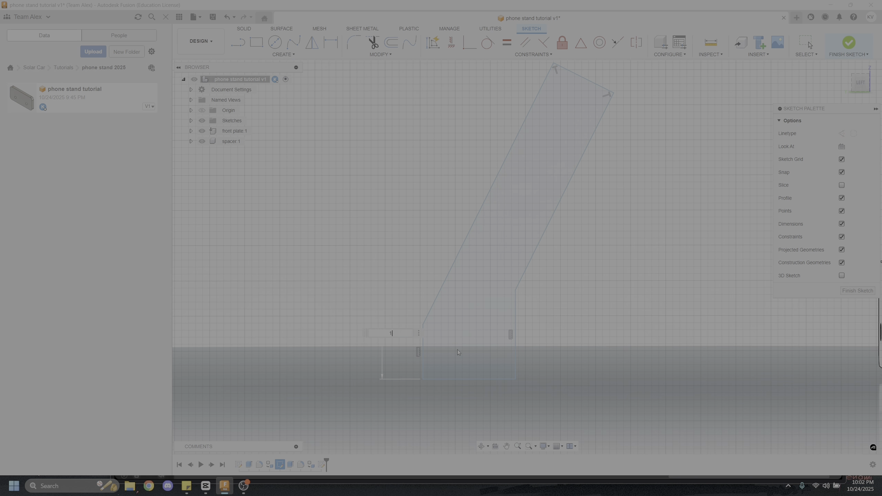
key(Return)
scroll(452, 329, down, 4)
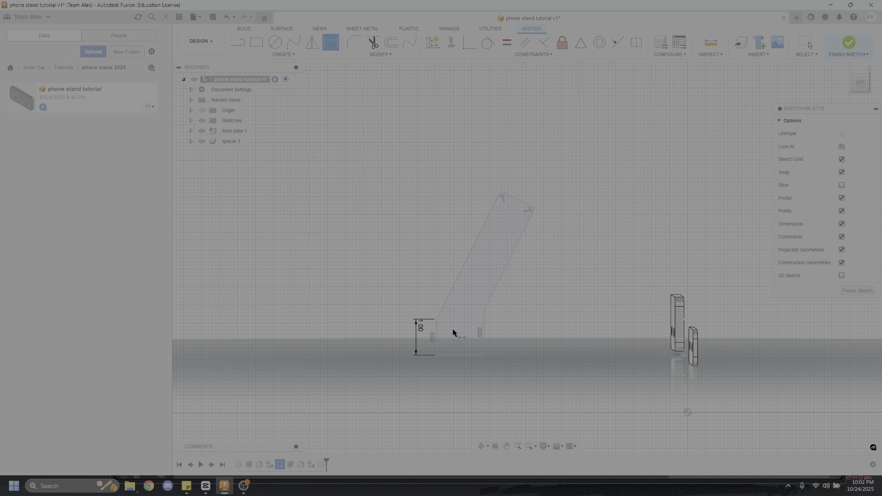
Dimension the long slanted edge on the side away from the plates to 4 in
shift+middle_drag(452, 329, 439, 264)
click(465, 266)
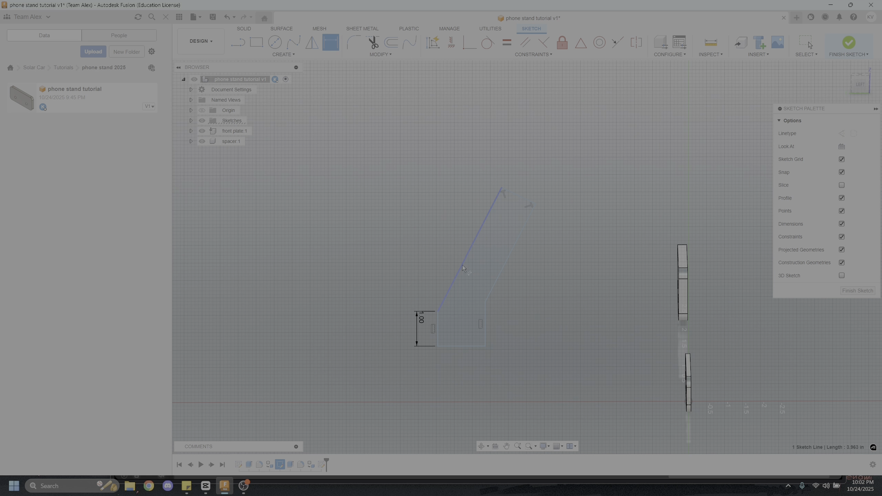
click(423, 243)
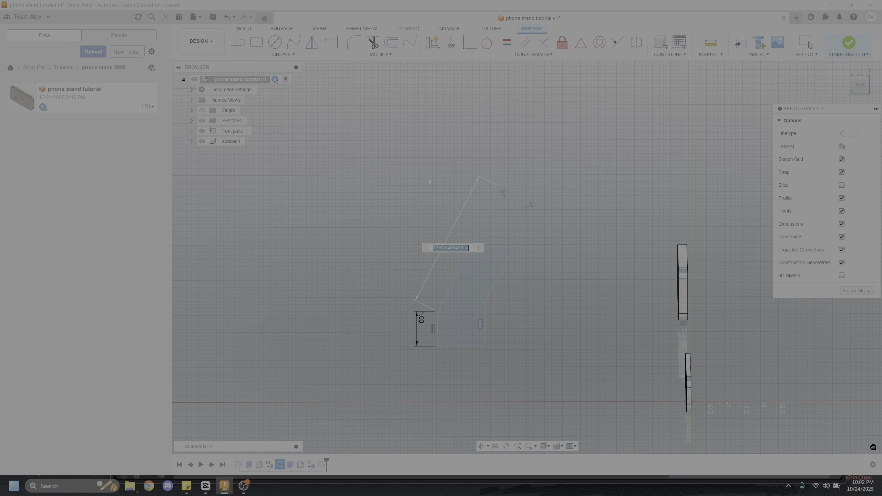
text(4)
key(Return)
scroll(486, 312, up, 3)
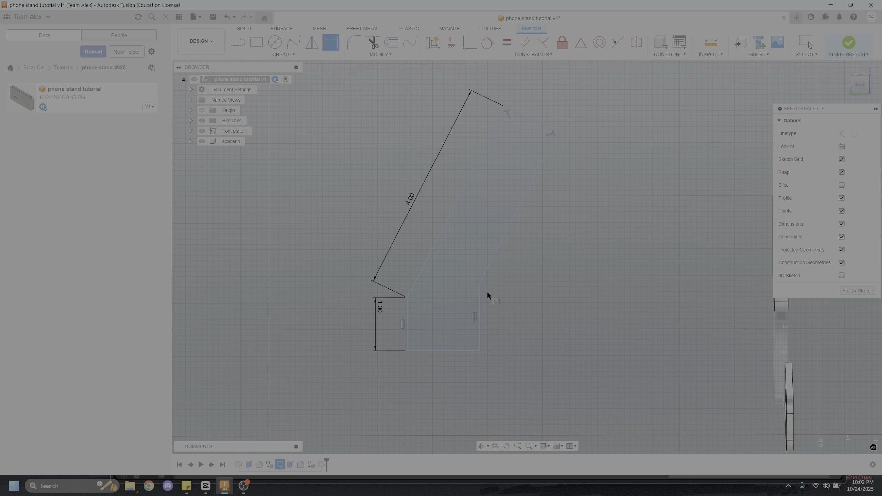
click(535, 122)
click(561, 101)
text(1)
key(Return)
click(534, 101)
key(Delete)
Dimension the squared upper end of the slanted section to 0.125 in, undoing and re-entering the value once
click(532, 120)
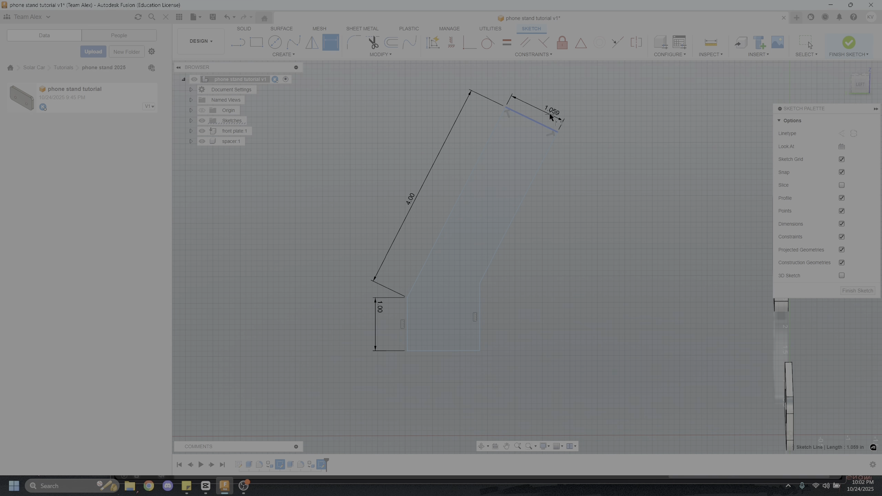
click(551, 116)
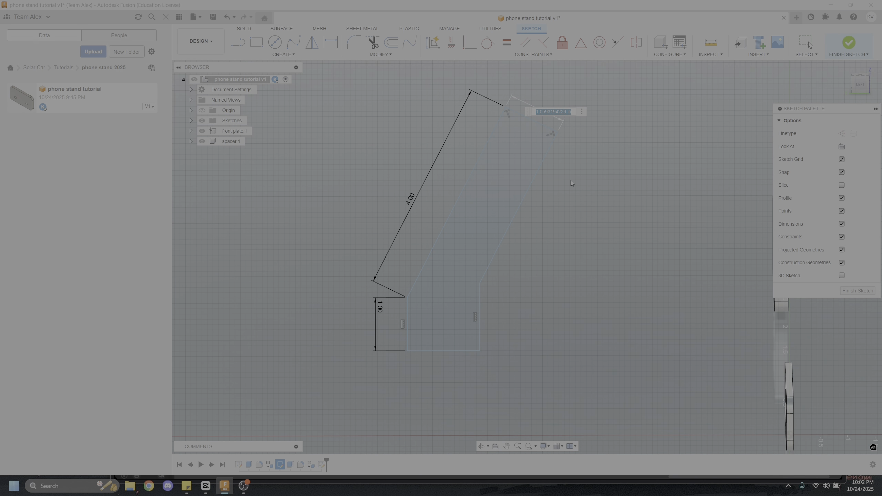
text(0.125)
key(Return)
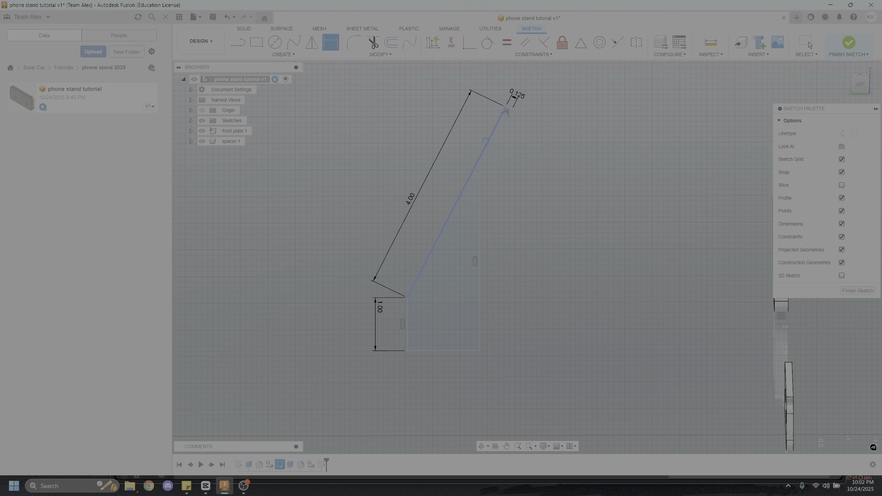
key(Escape)
key(ctrl+z)
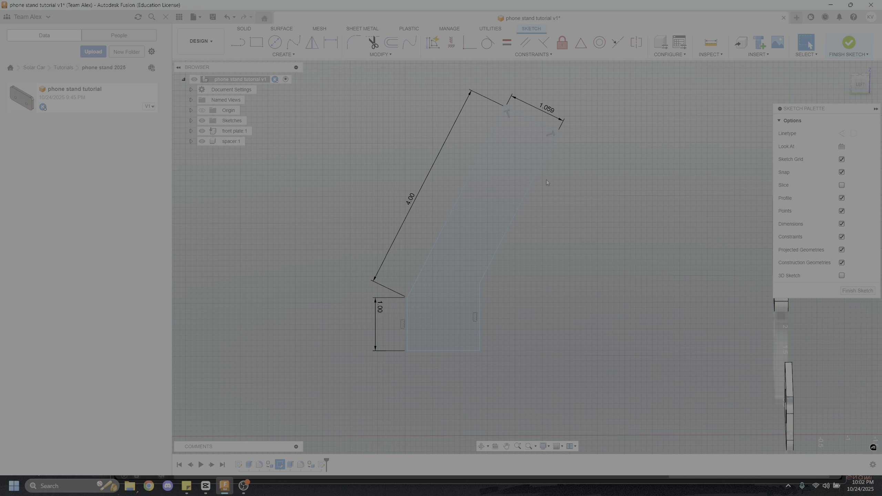
double_click(546, 112)
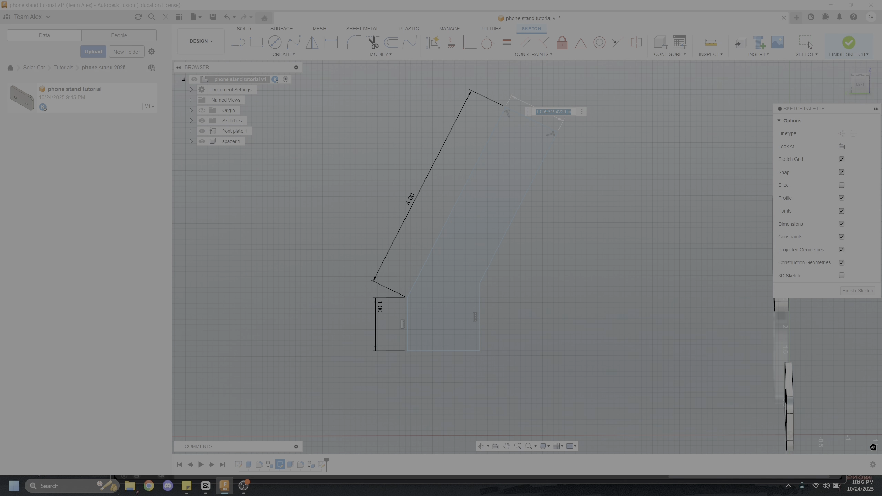
text(0.125)
key(Return)
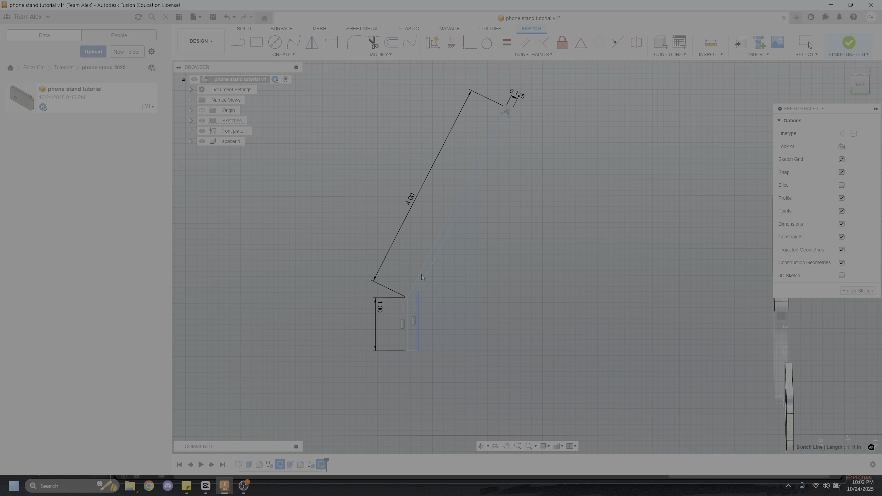
Pull the lower section's unconstrained vertical edge sideways to test its freedom of movement
mouse_move(490, 262)
mouse_down()
mouse_move(453, 262)
mouse_move(483, 261)
mouse_up()
scroll(486, 158, down, 3)
scroll(479, 213, up, 5)
drag(500, 177, 447, 186)
scroll(455, 259, down, 4)
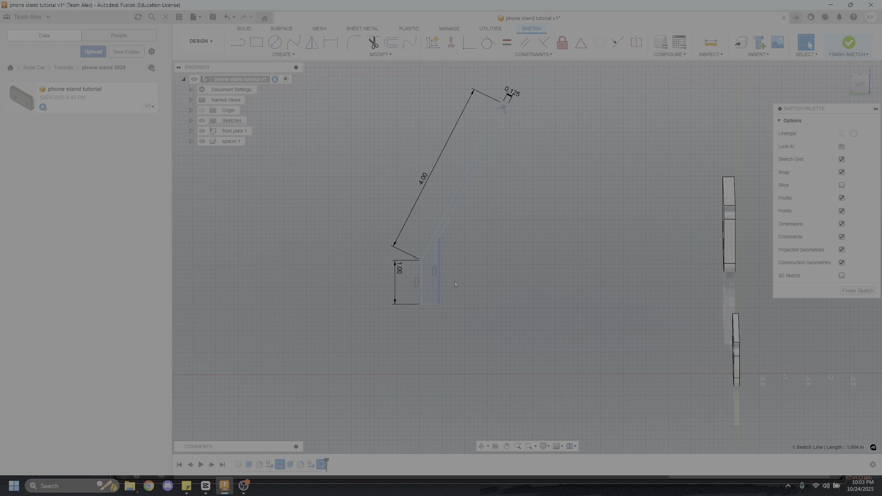
Dimension the profile's bottom edge to 0.125 in and test whether the adjacent vertical edge still moves
scroll(455, 281, up, 4)
key(d)
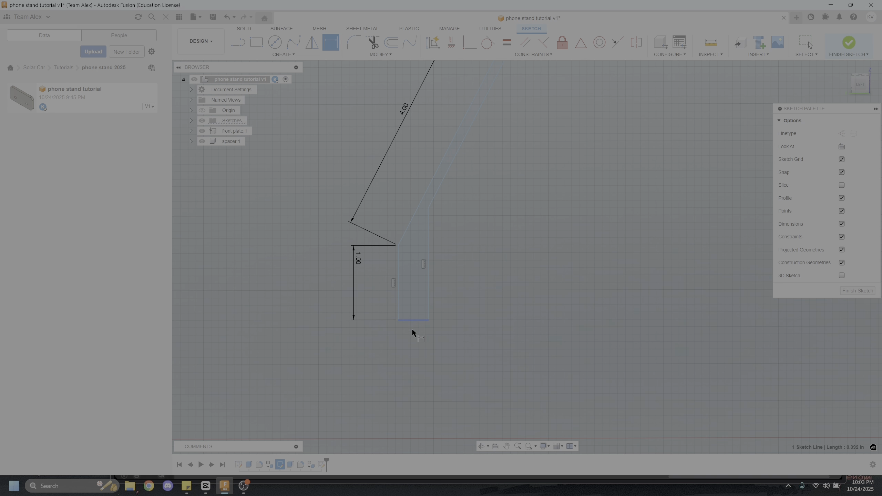
click(412, 331)
click(427, 336)
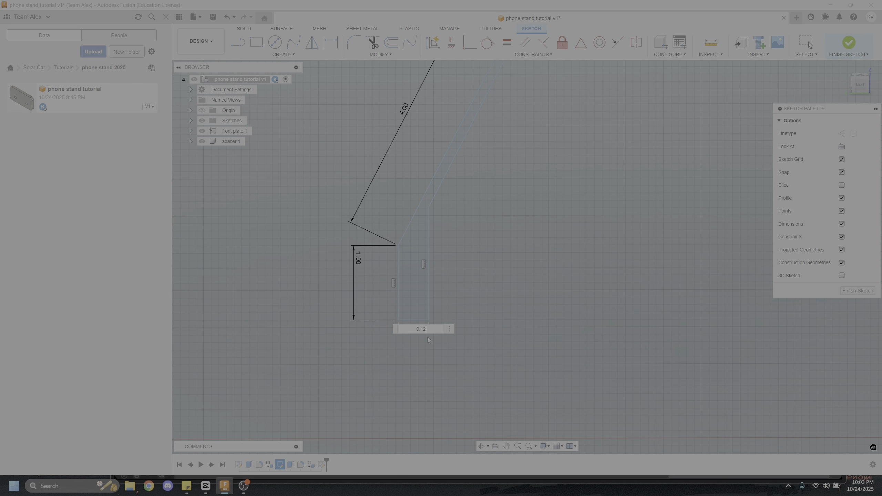
key(Return)
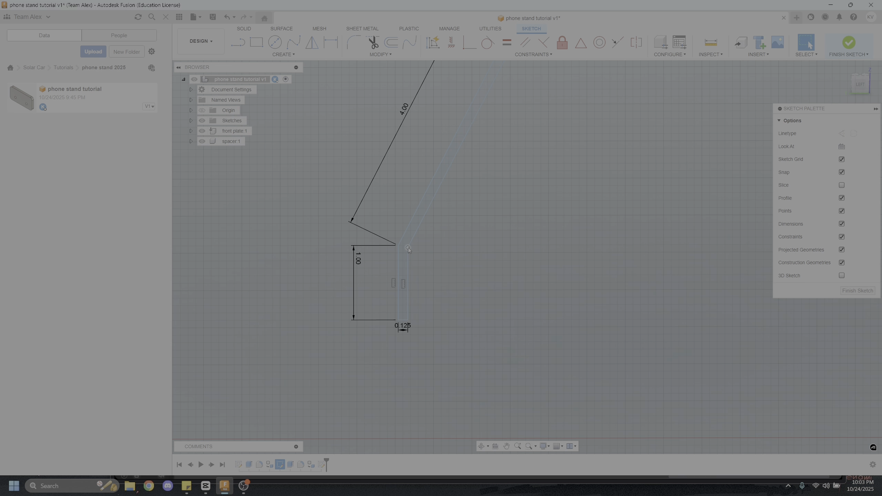
mouse_move(412, 266)
mouse_down()
mouse_move(428, 266)
mouse_move(406, 266)
mouse_up()
key(Escape)
scroll(470, 306, up, 2)
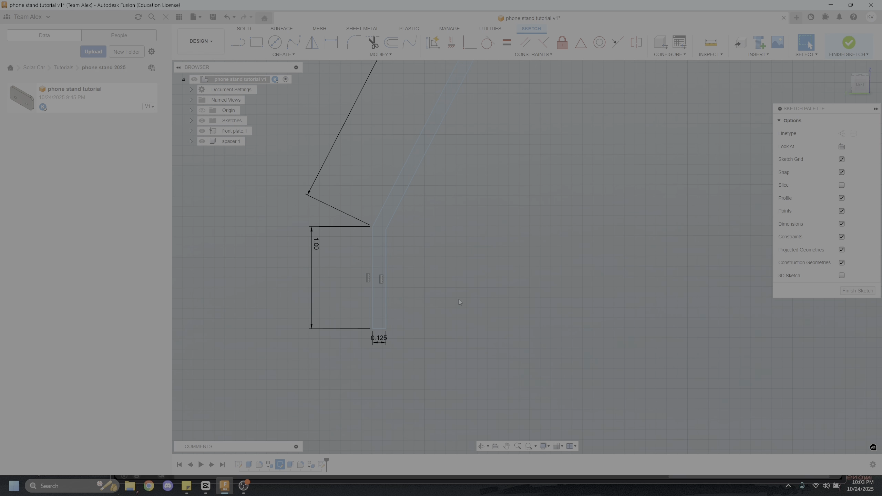
Set the angle between the vertical and slanted edges facing the plates to 160 degrees
click(329, 44)
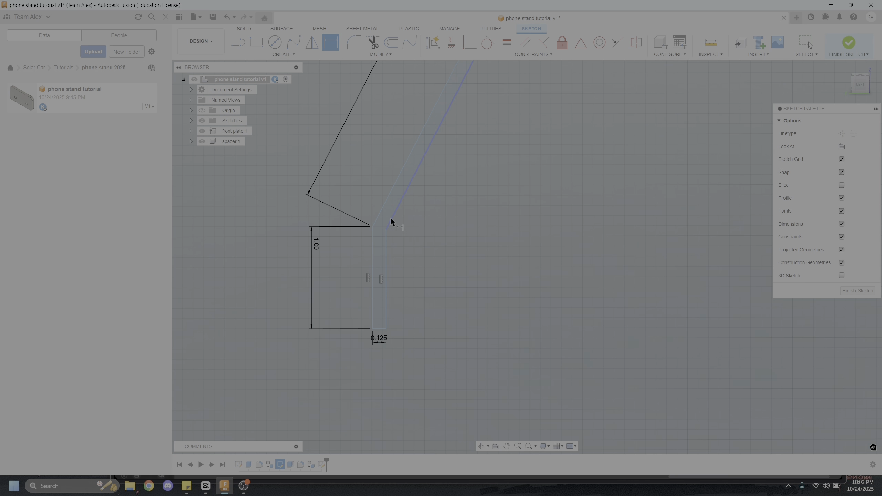
click(390, 217)
click(385, 236)
click(413, 231)
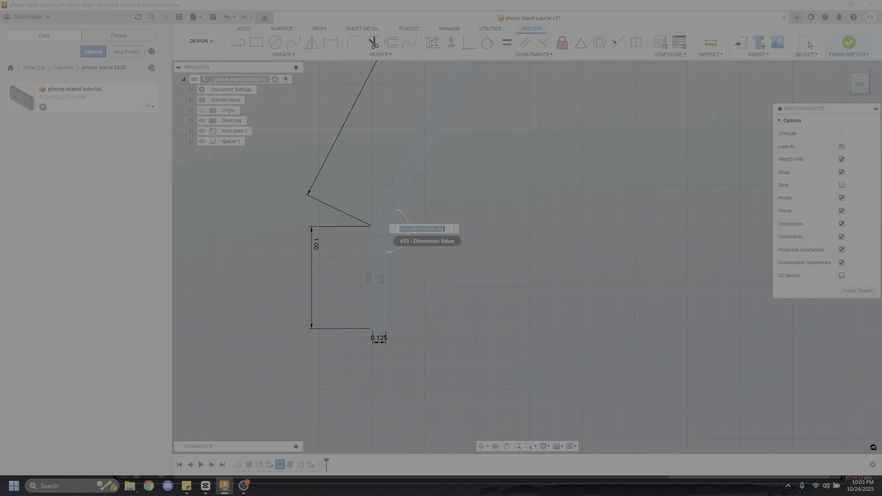
text(160)
key(Return)
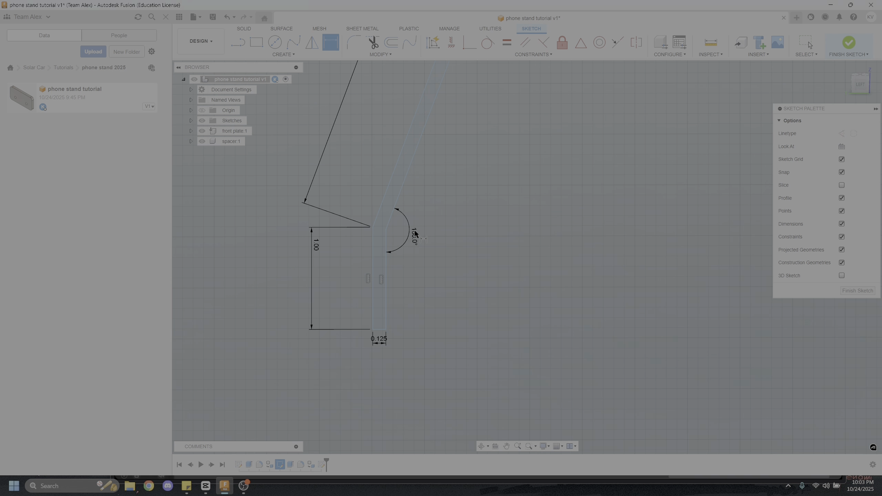
Finish the sketch and extrude the bent profile as a new body, trying 3.5 in before shortening the distance to about 3 in
scroll(428, 233, down, 6)
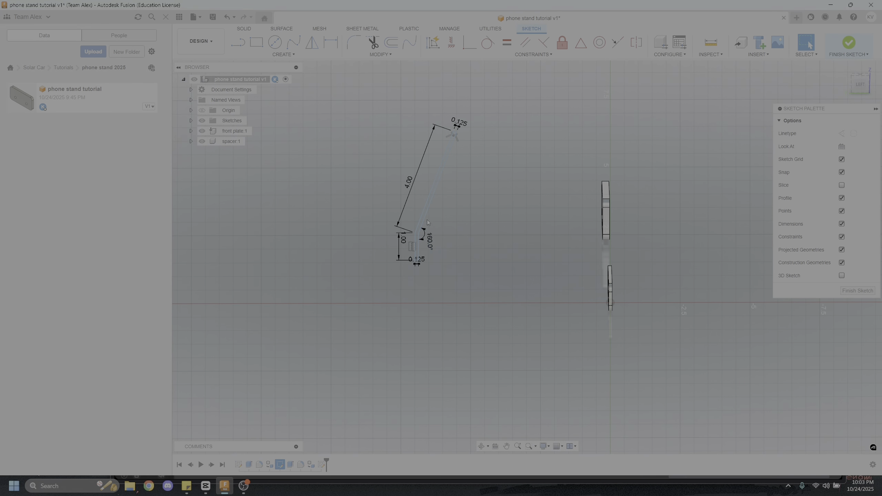
scroll(427, 219, up, 5)
middle_drag(456, 195, 475, 207)
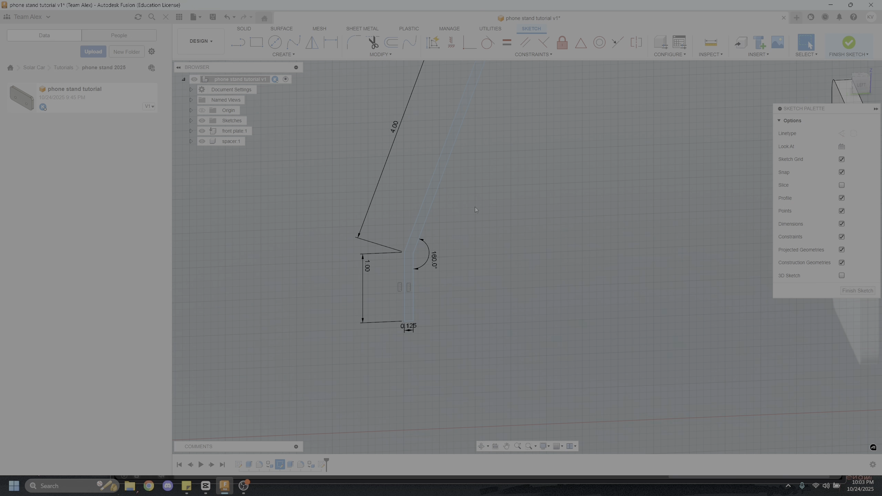
click(849, 43)
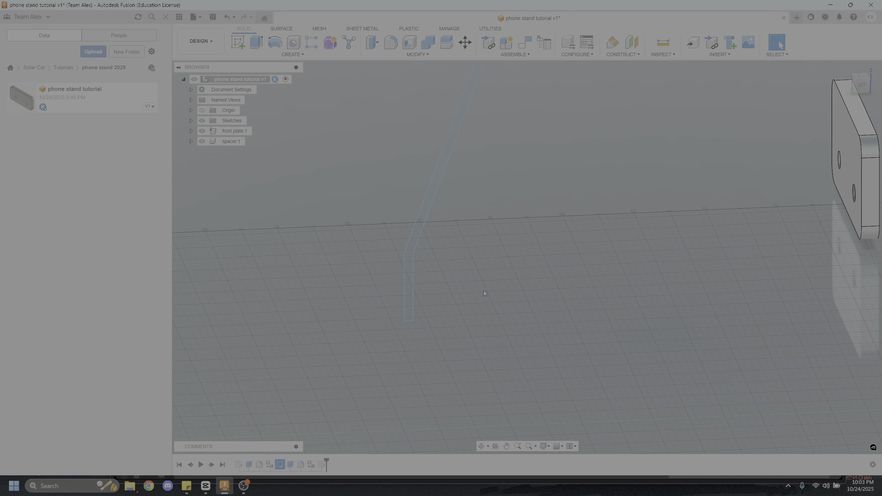
click(262, 43)
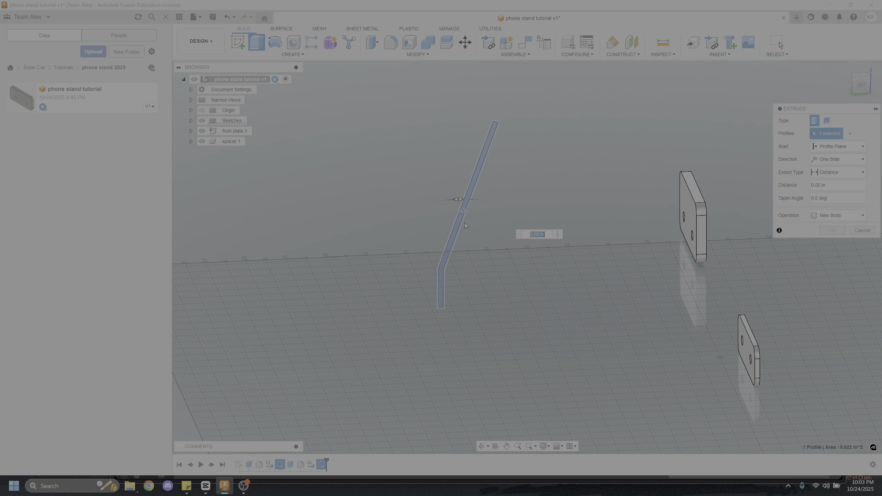
text(3.5)
key(Return)
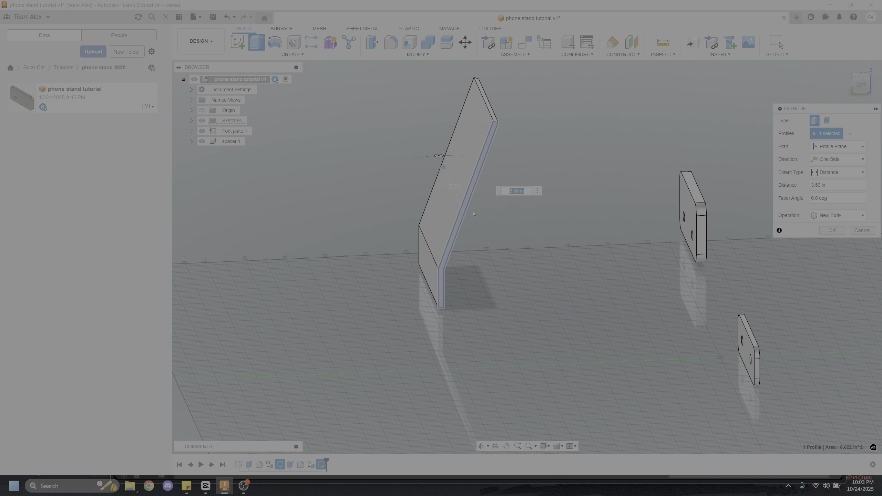
key(Return)
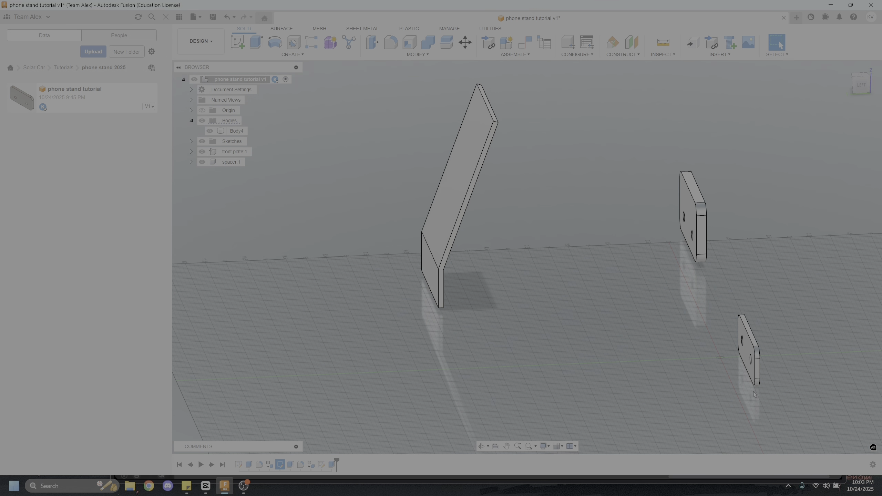
Start a sketch on the stand's lower face and draw a vertical construction line joining the midpoints of its upper and lower edges
shift+middle_drag(754, 394, 560, 271)
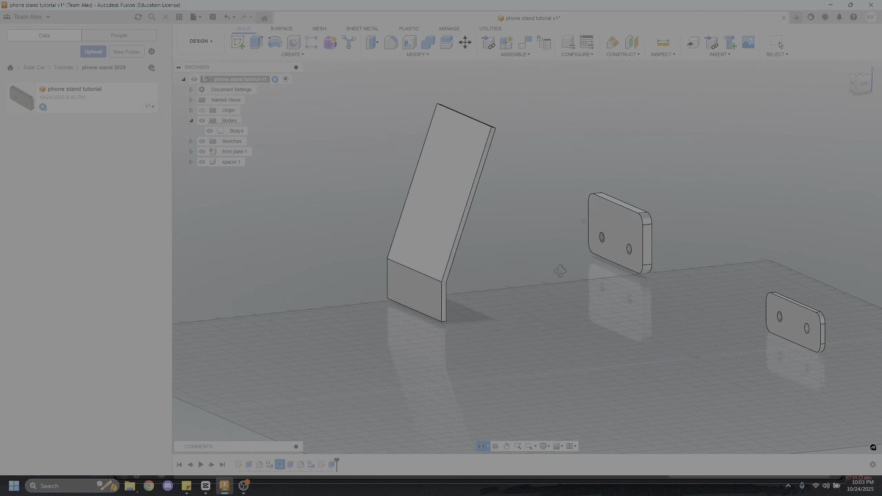
key(Escape)
shift+middle_drag(509, 323, 506, 269)
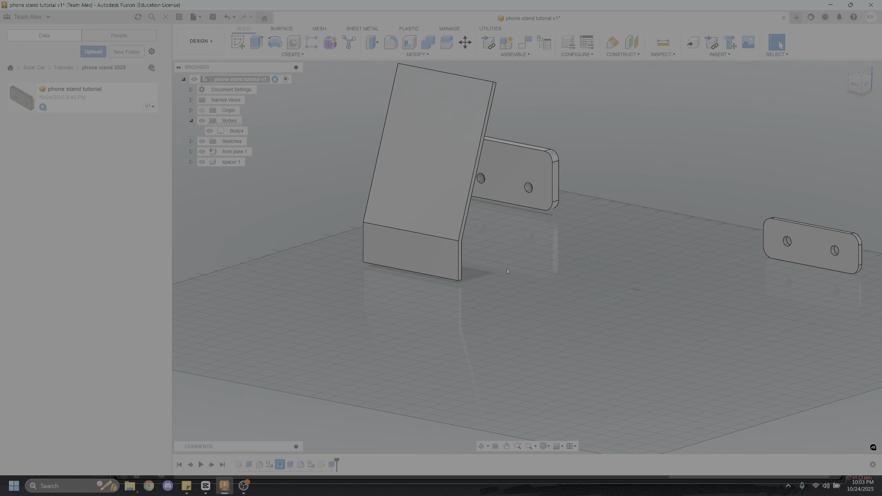
click(238, 43)
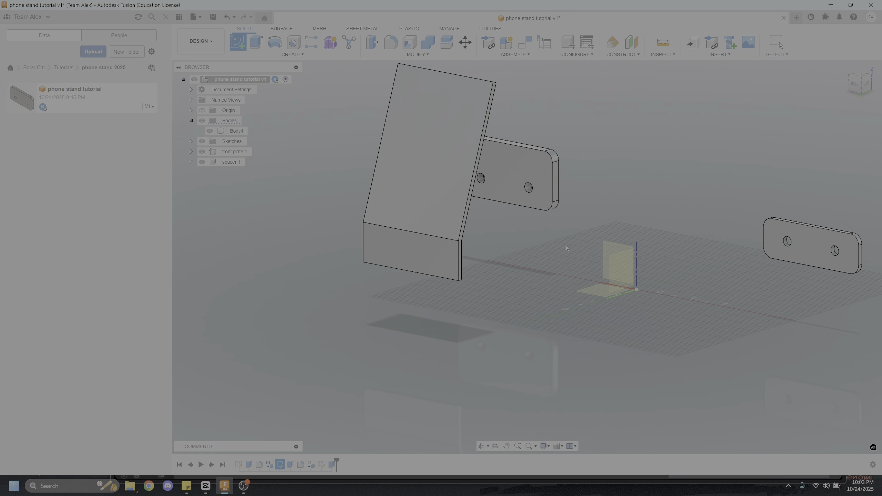
click(432, 251)
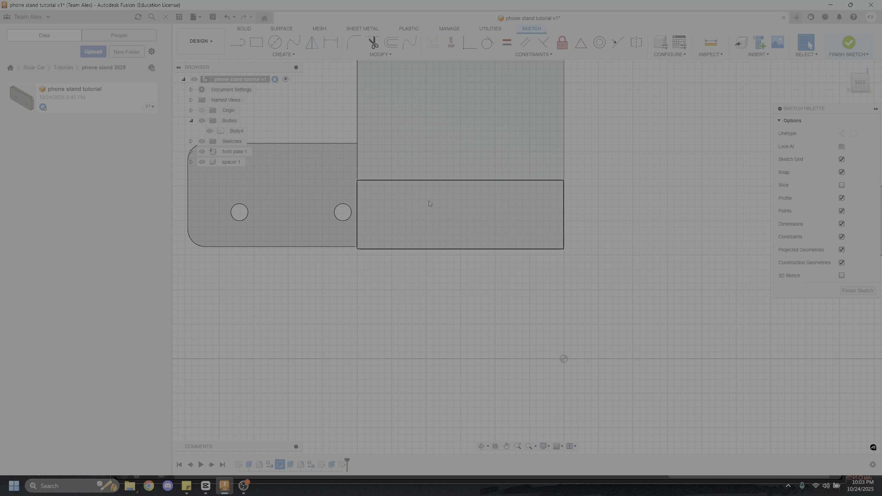
scroll(428, 200, up, 3)
key(l)
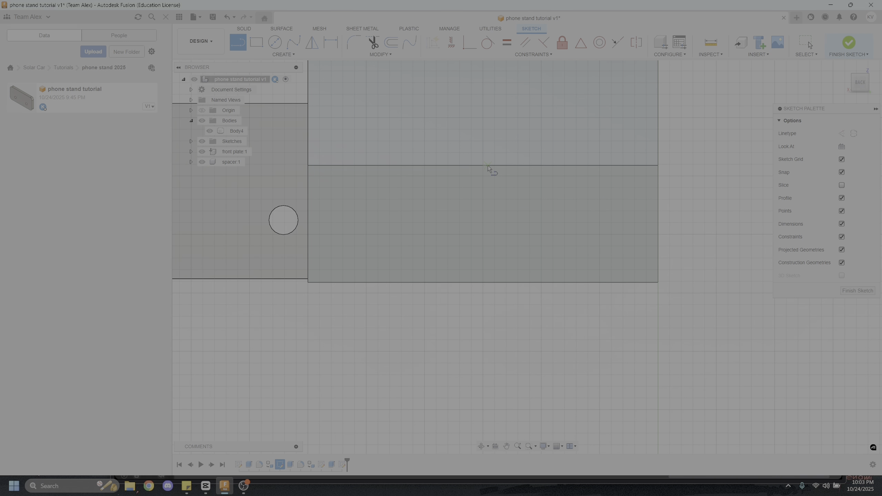
click(483, 165)
click(483, 282)
key(Escape)
key(x)
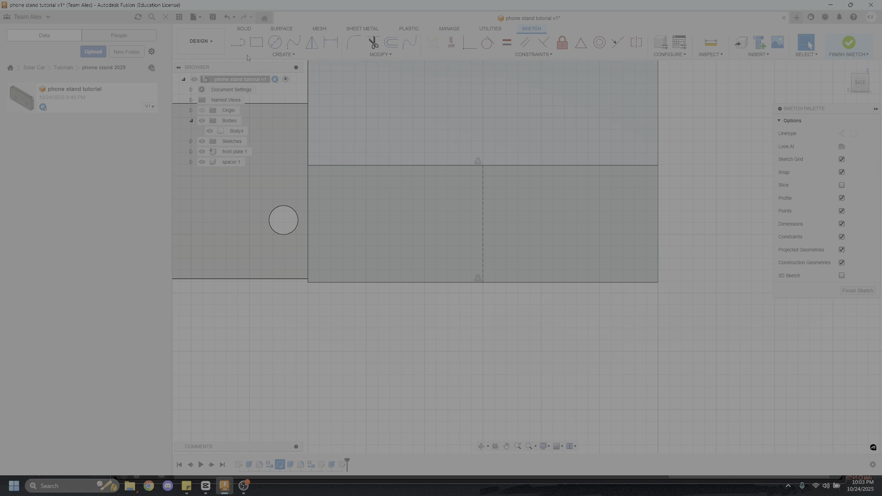
Draw a diagonal construction line from the face's corner nearest the spacer holes to the upper end of the centerline
key(l)
click(308, 282)
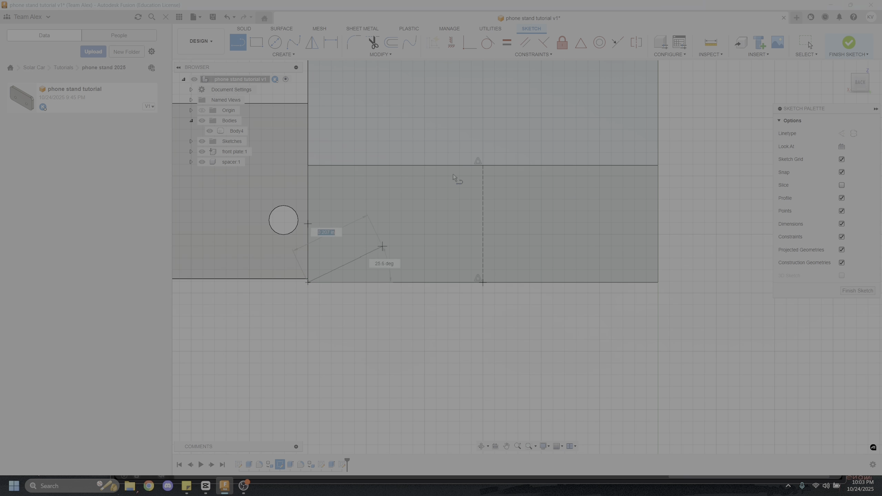
click(482, 166)
key(Escape)
click(382, 233)
key(x)
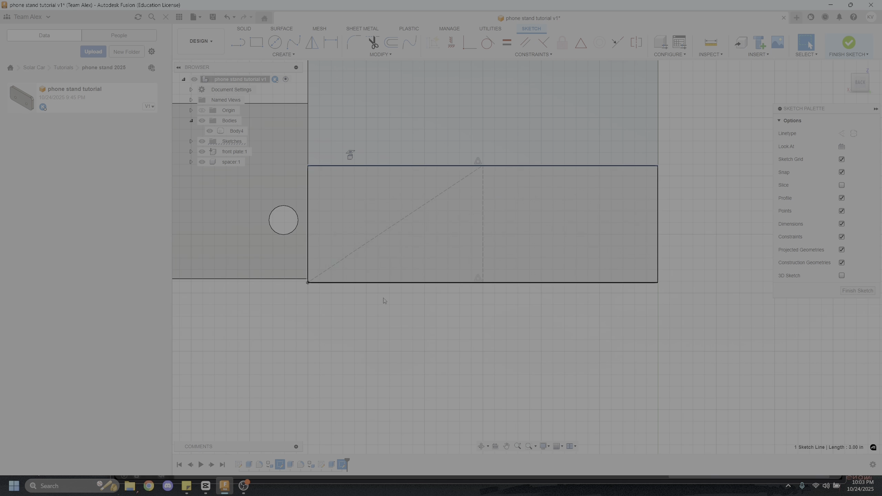
Draw a circle centered on the diagonal's midpoint and dimension its diameter to 0.25 in
click(275, 42)
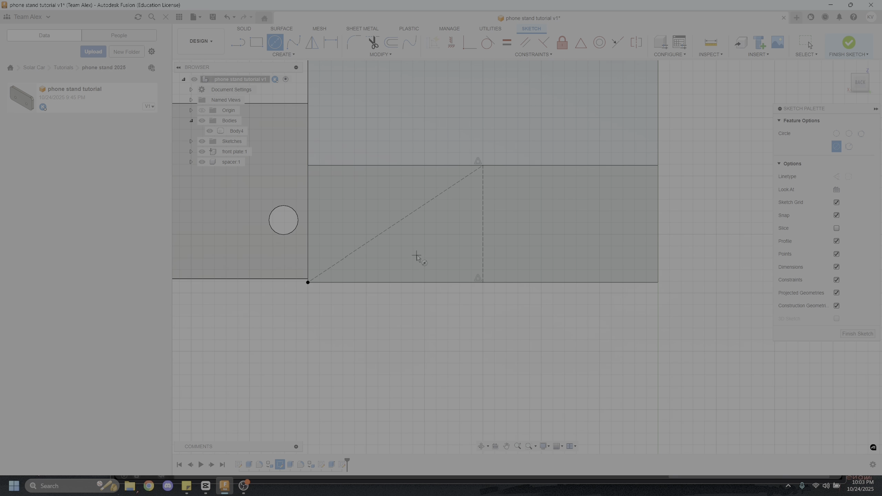
click(394, 224)
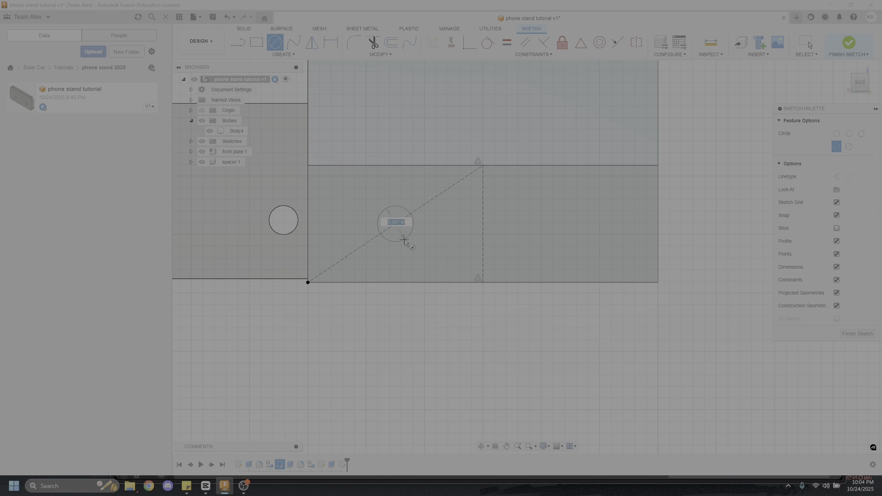
click(405, 240)
key(Escape)
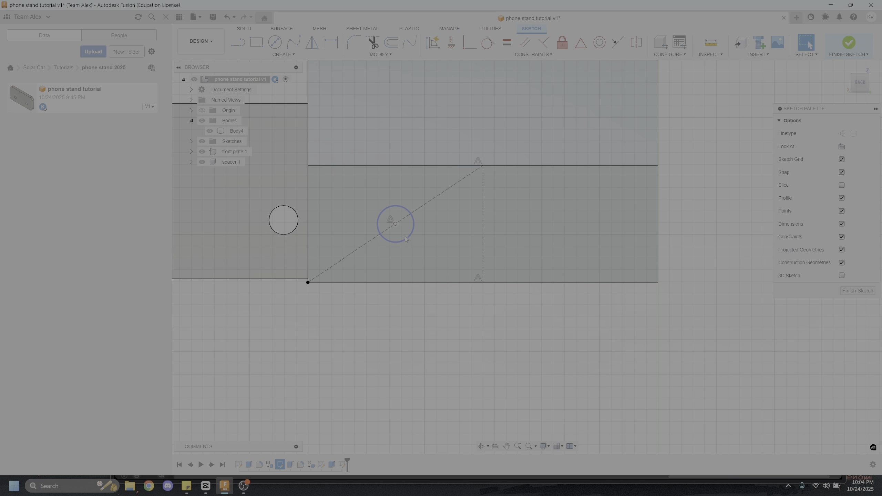
key(d)
click(410, 242)
click(435, 258)
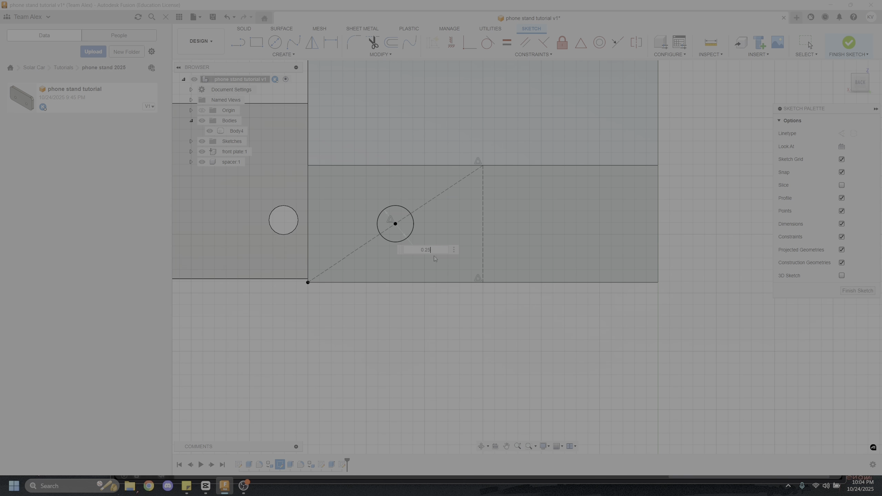
text(0.25)
key(Return)
Mirror the circle across the vertical construction line and finish the sketch
scroll(386, 95, down, 1)
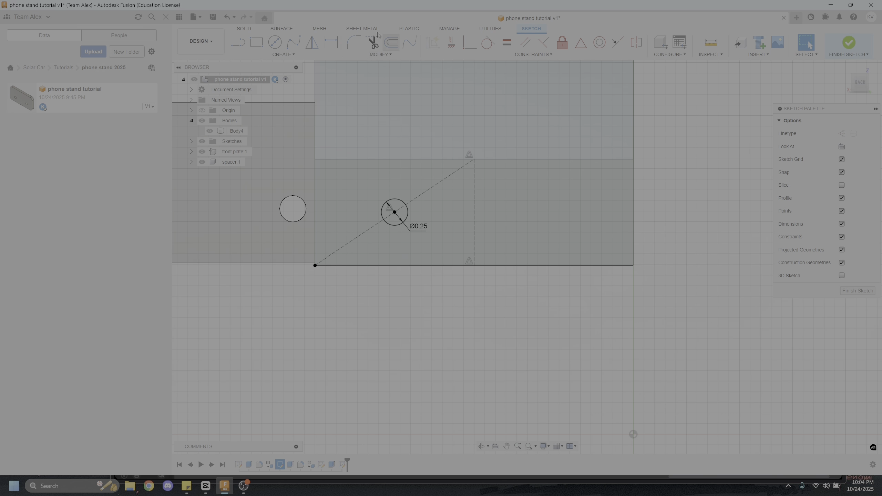
click(311, 42)
click(402, 204)
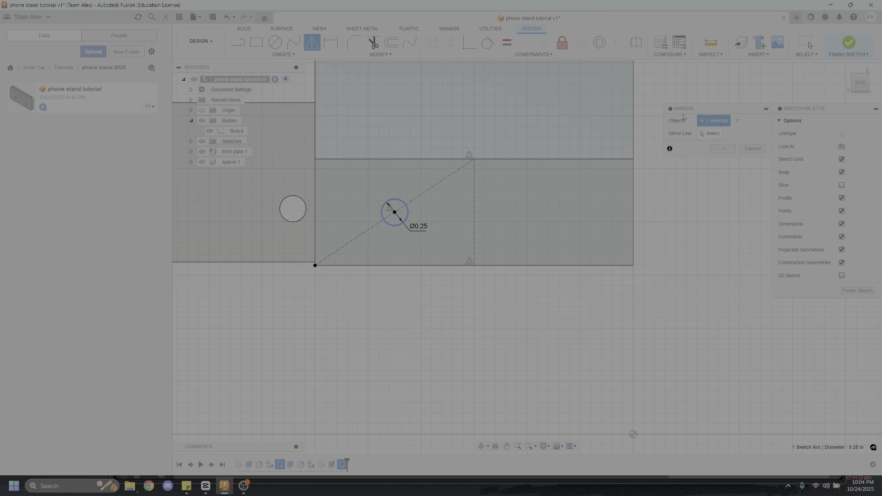
click(474, 226)
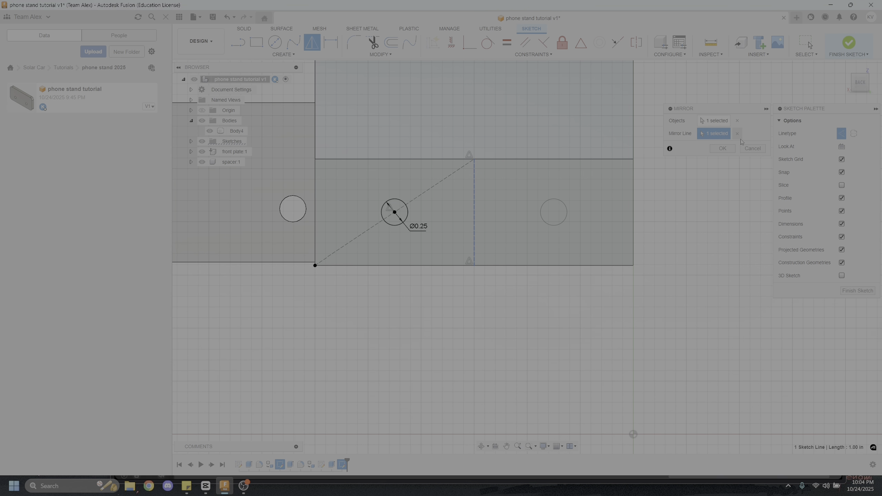
click(722, 149)
click(849, 42)
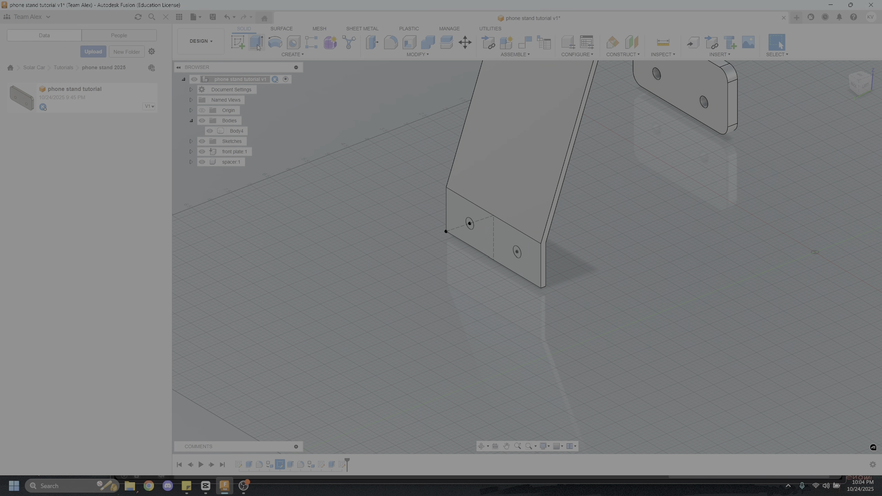
Extrude both circles 1.15 in as a cut through the stand's lower section
click(256, 43)
scroll(465, 219, up, 3)
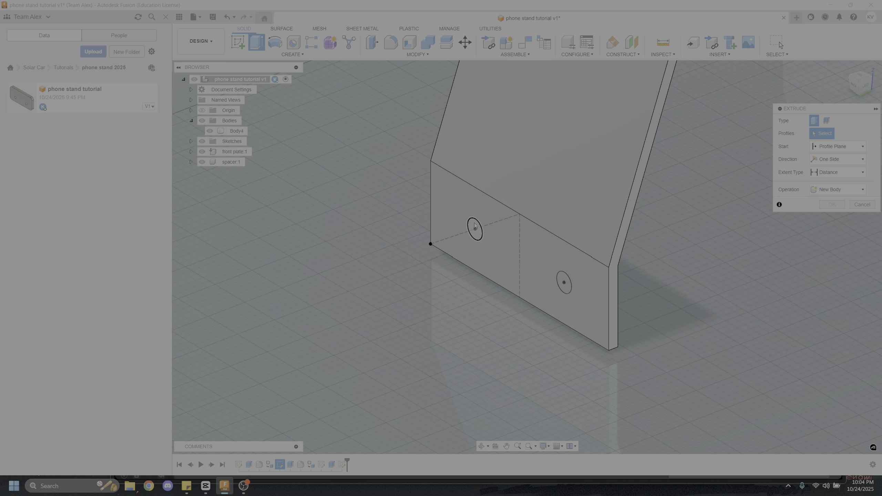
click(475, 229)
click(563, 282)
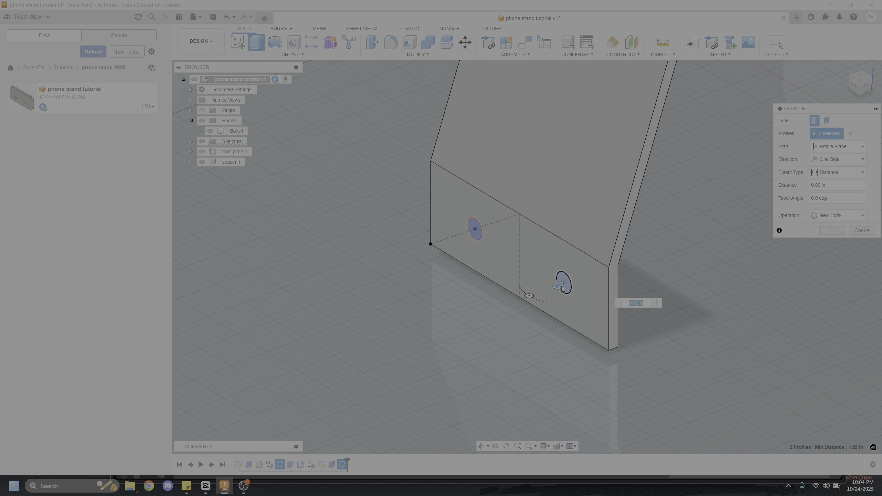
drag(560, 284, 526, 287)
shift+middle_drag(526, 286, 350, 265)
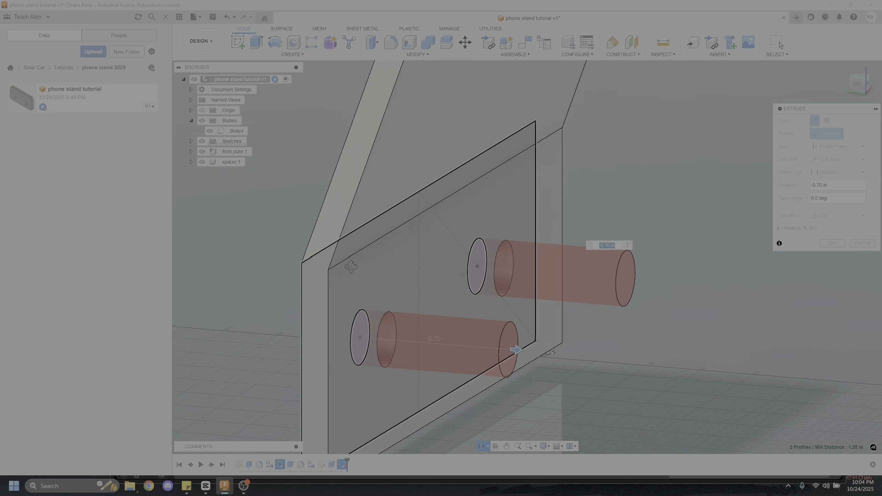
drag(523, 348, 617, 356)
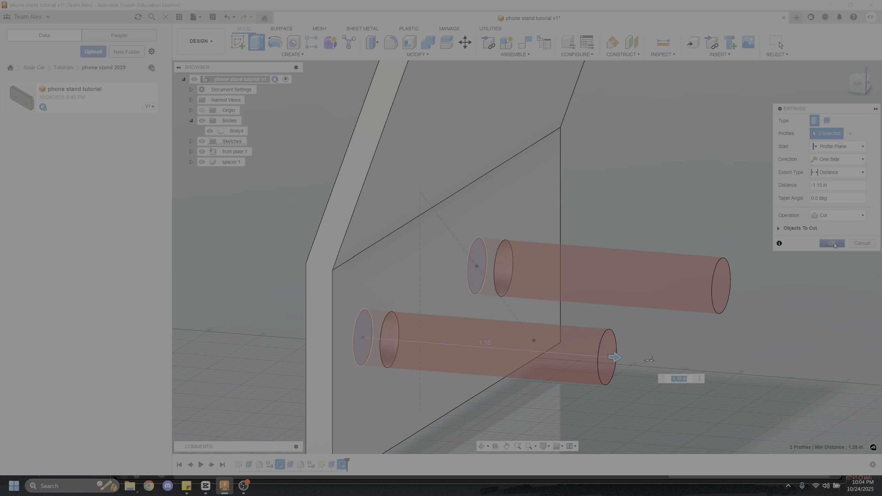
click(832, 243)
Fillet the stand's two upper and two lower corner edges with a 0.25 in radius
shift+middle_drag(746, 285, 603, 313)
scroll(720, 310, down, 4)
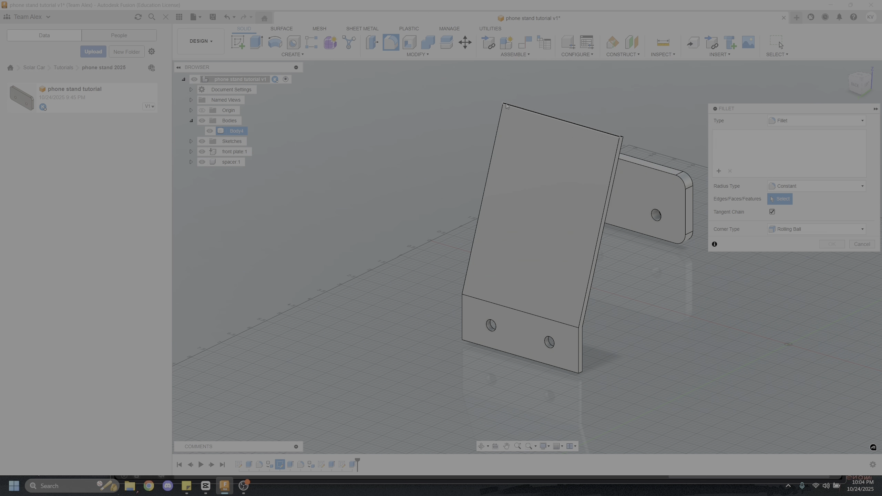
scroll(520, 114, up, 3)
shift+drag(520, 115, 523, 137)
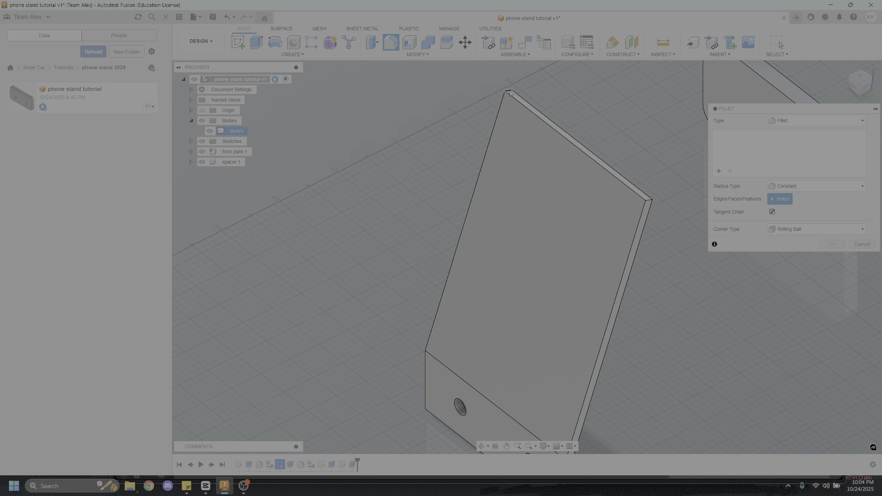
click(510, 95)
click(648, 201)
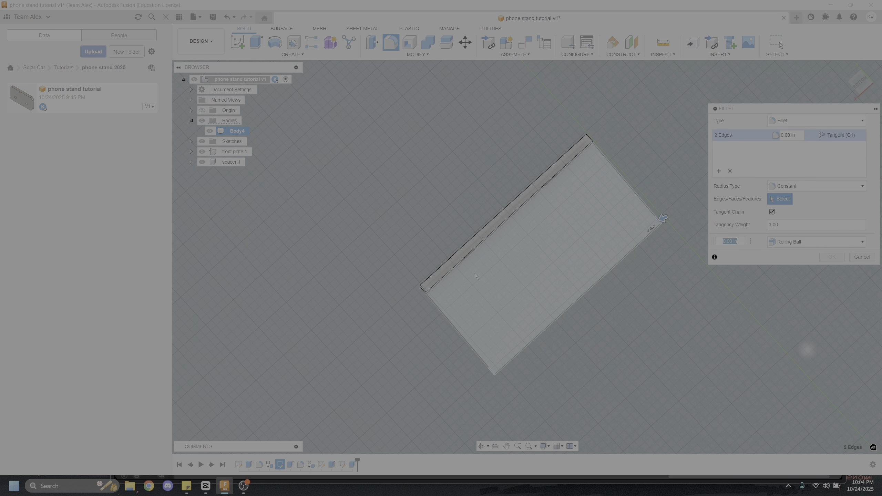
middle_drag(518, 226, 540, 227)
click(512, 207)
shift+middle_drag(612, 278, 601, 299)
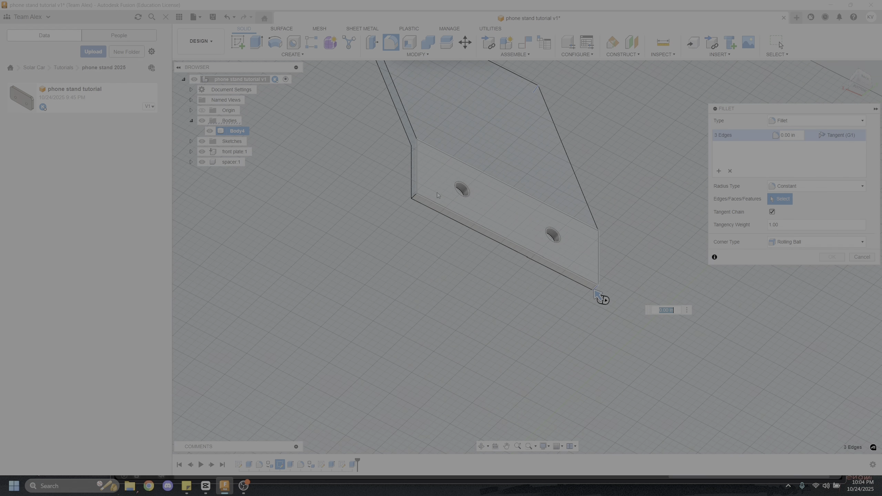
click(414, 198)
text(0.25)
key(Return)
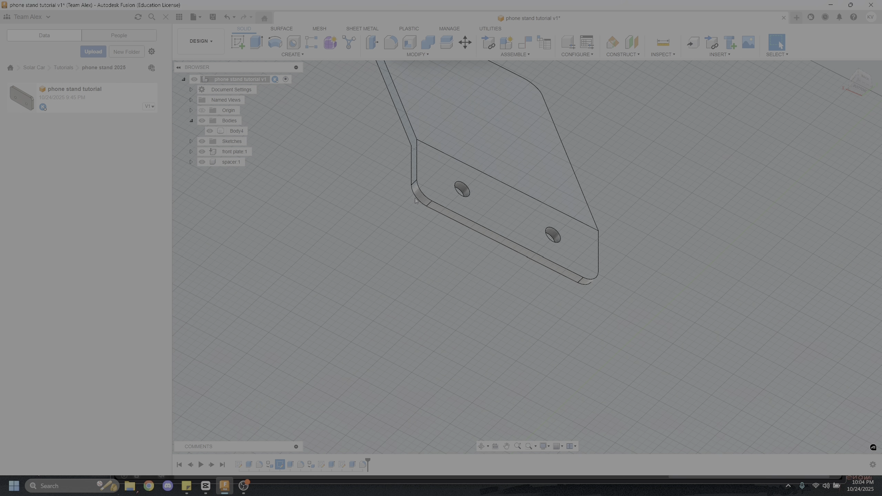
Fillet the bend edges on both sides of the stand with a 0.1 in radius
scroll(517, 223, down, 4)
shift+middle_drag(518, 222, 541, 274)
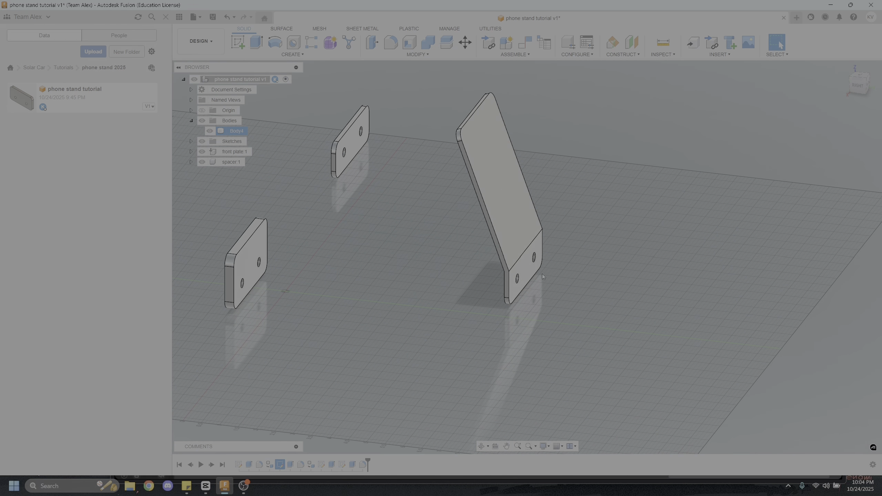
scroll(534, 271, up, 6)
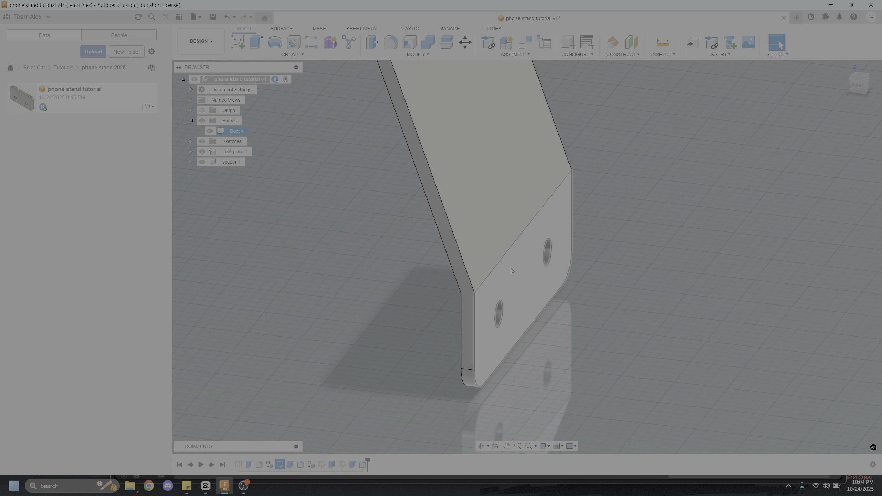
key(Escape)
click(395, 45)
click(518, 238)
mouse_move(518, 233)
shift+middle_down()
mouse_move(494, 212)
mouse_move(428, 213)
mouse_move(515, 217)
shift+middle_up()
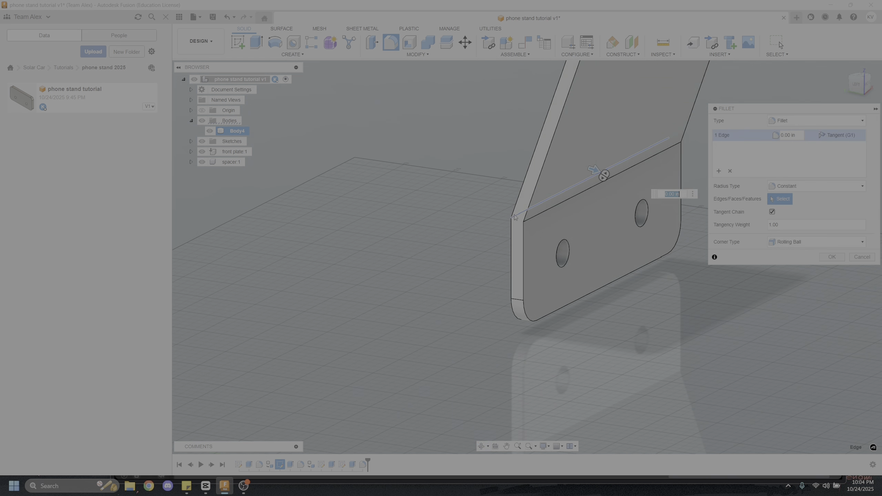
click(534, 219)
text(0.1)
key(Return)
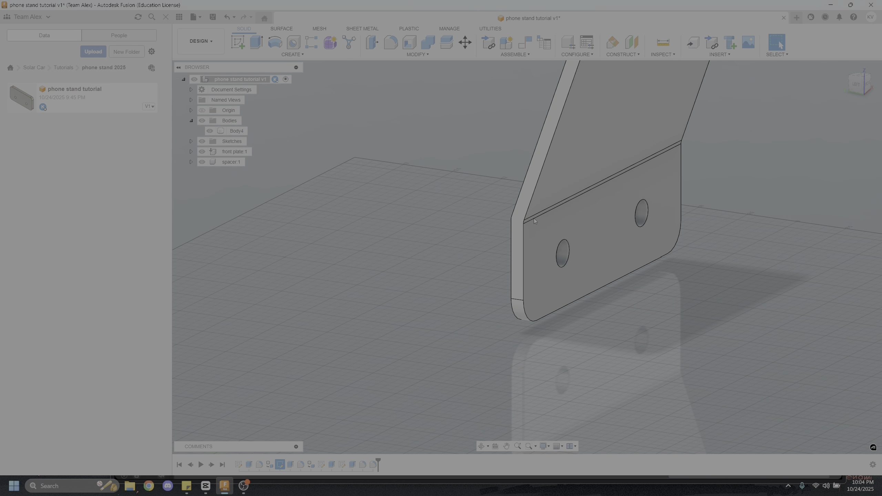
Create a component from the bent stand's body
scroll(538, 215, up, 3)
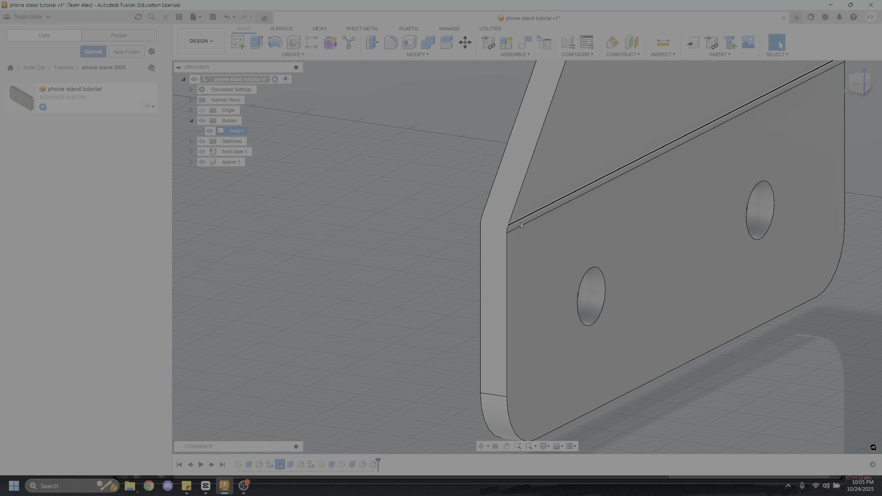
scroll(518, 222, down, 5)
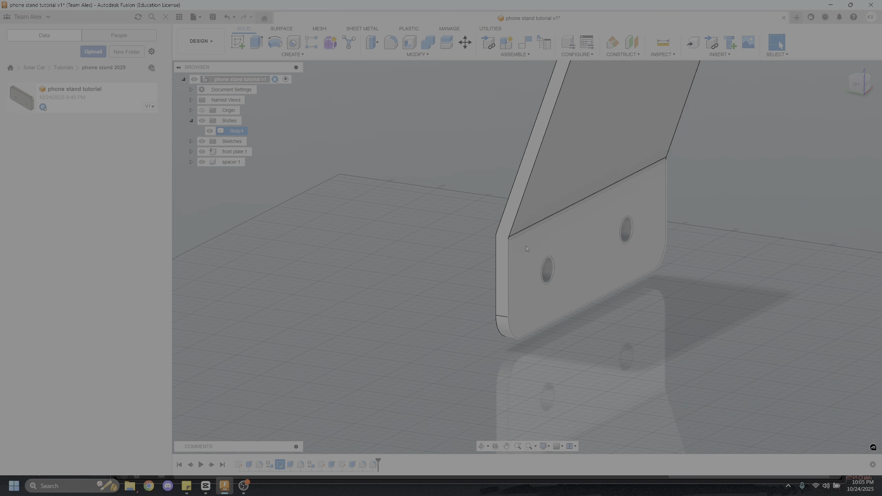
shift+middle_drag(535, 249, 515, 258)
scroll(590, 275, down, 4)
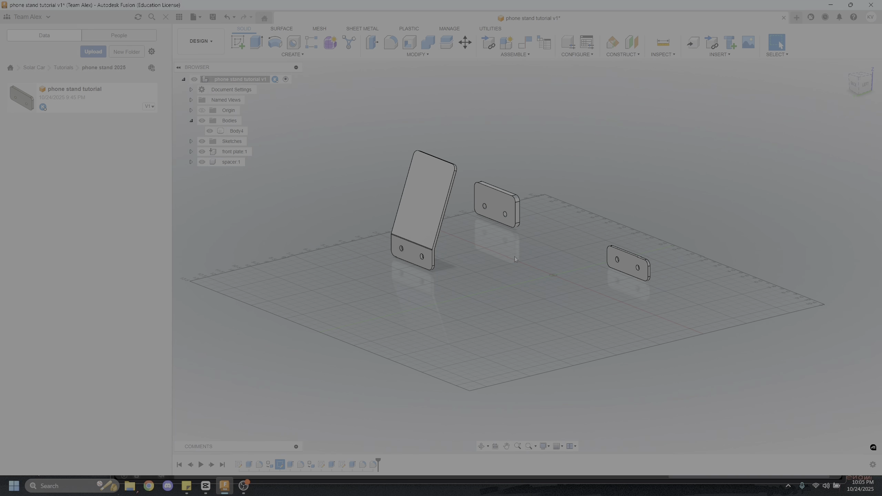
right_click(232, 132)
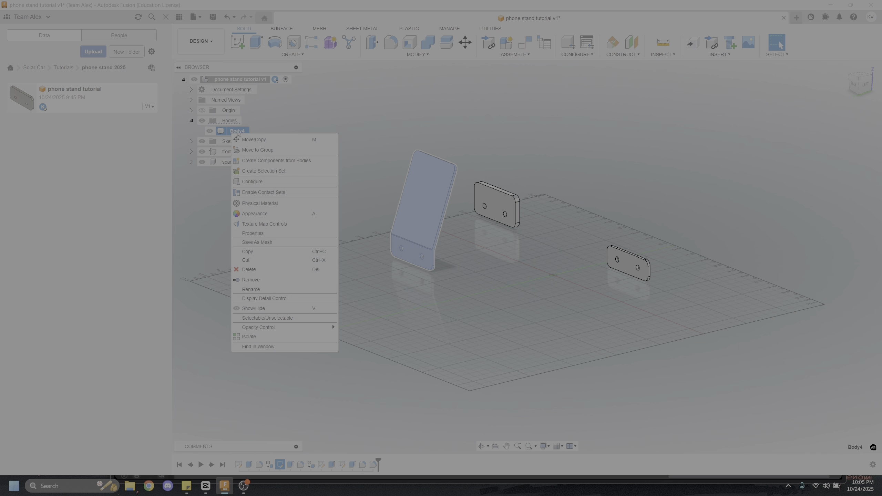
click(291, 160)
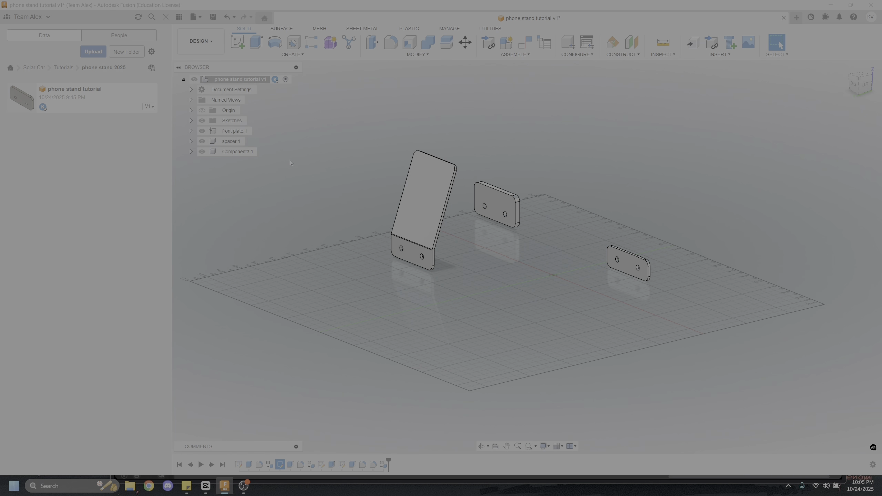
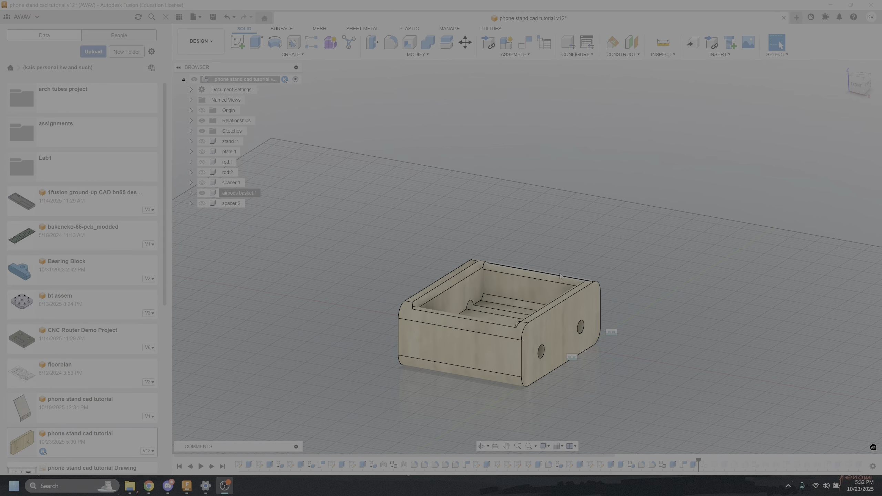
Examine the finished basket's walls, rim and rounded inner edges in the phone stand cad tutorial v12 reference design
shift+middle_drag(486, 278, 471, 315)
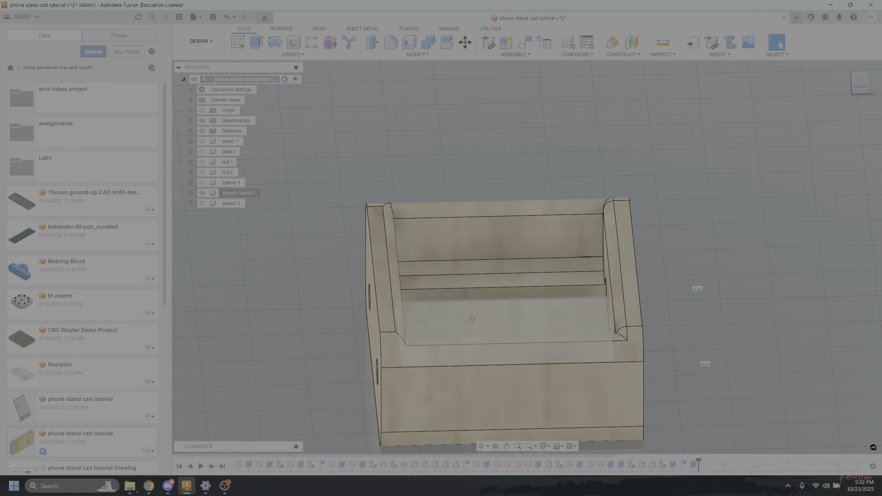
shift+middle_drag(418, 228, 379, 222)
click(432, 208)
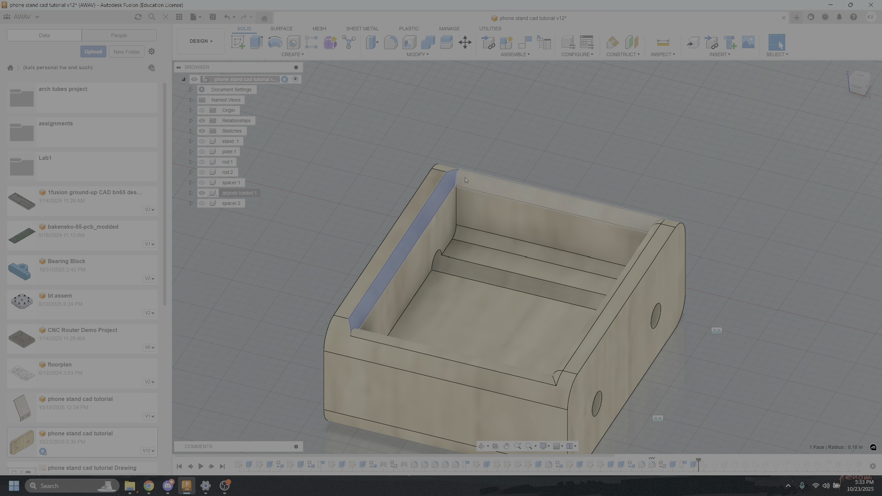
shift+click(468, 177)
shift+middle_drag(483, 192, 500, 169)
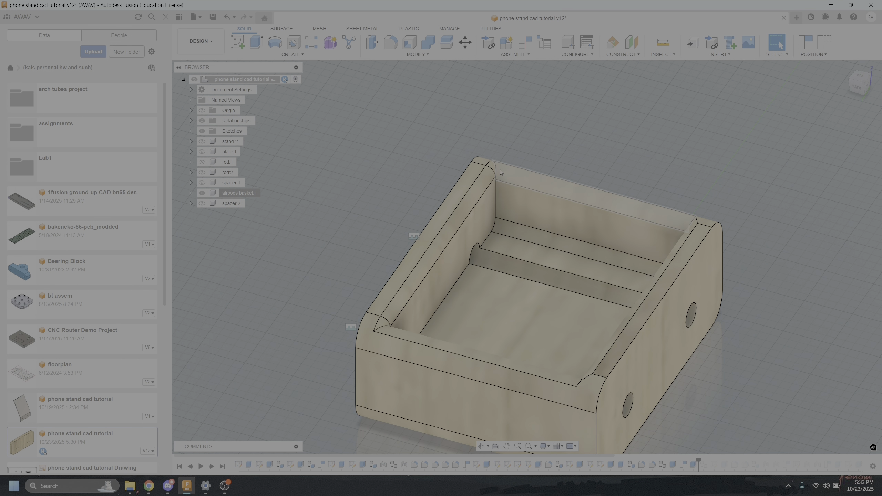
click(494, 167)
click(500, 170)
shift+click(484, 181)
middle_drag(528, 200, 466, 174)
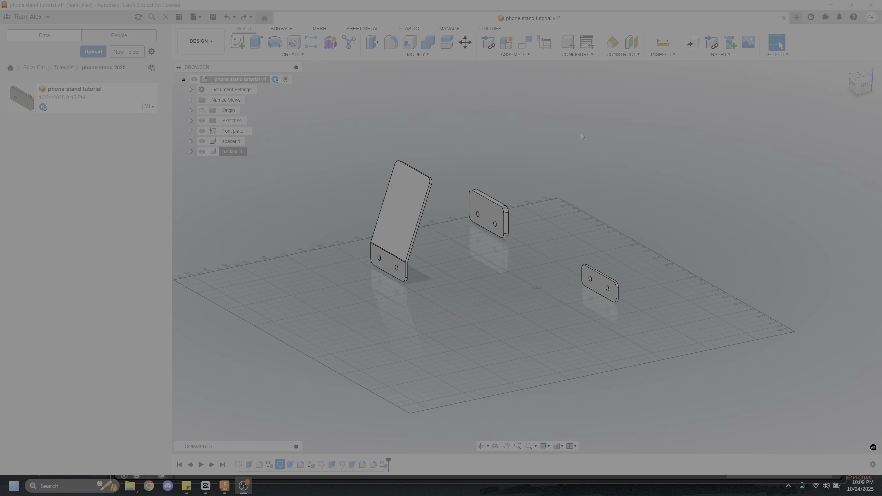
Start a sketch on the horizontal origin plane and draw a two-point rectangle in the empty area beyond the plate and spacer
click(238, 52)
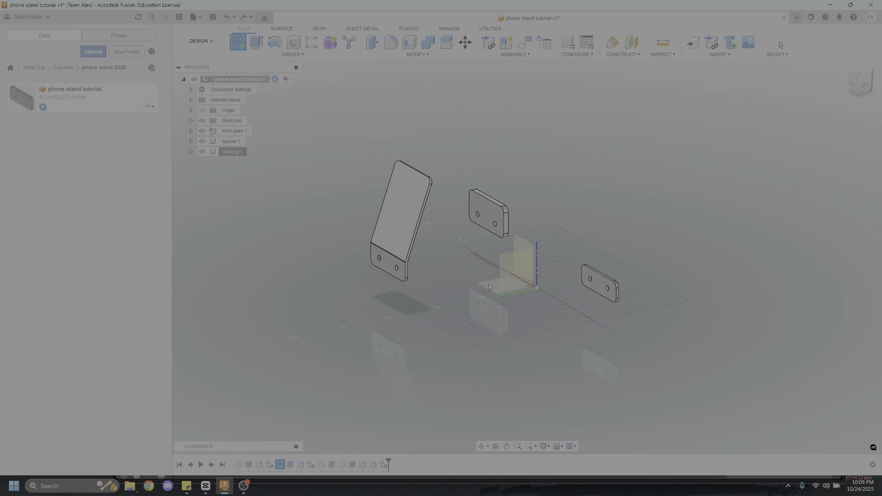
shift+middle_drag(425, 296, 467, 275)
click(467, 275)
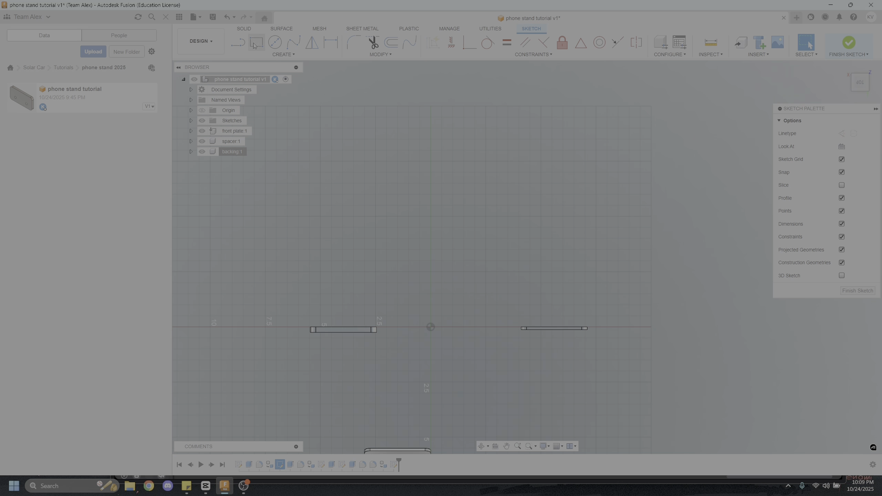
click(257, 43)
click(430, 159)
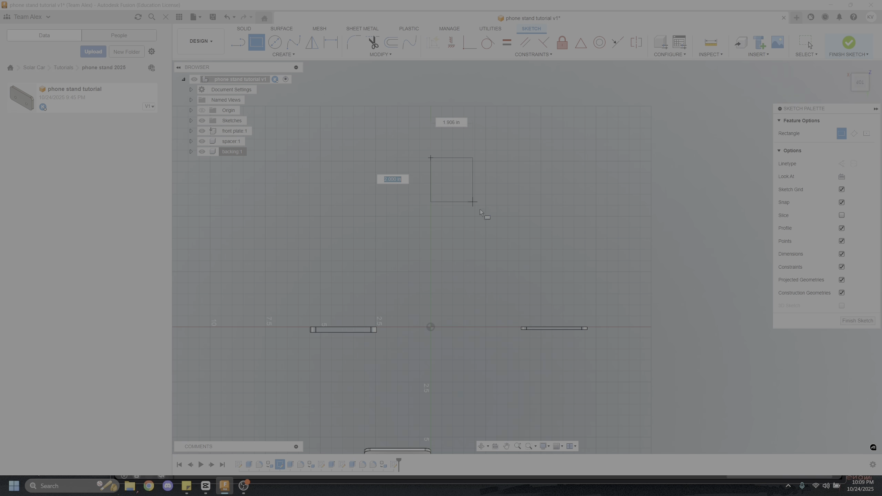
click(537, 254)
key(Escape)
Dimension the rectangle to 2.5 in along its vertical side and 3 in along its horizontal side
key(d)
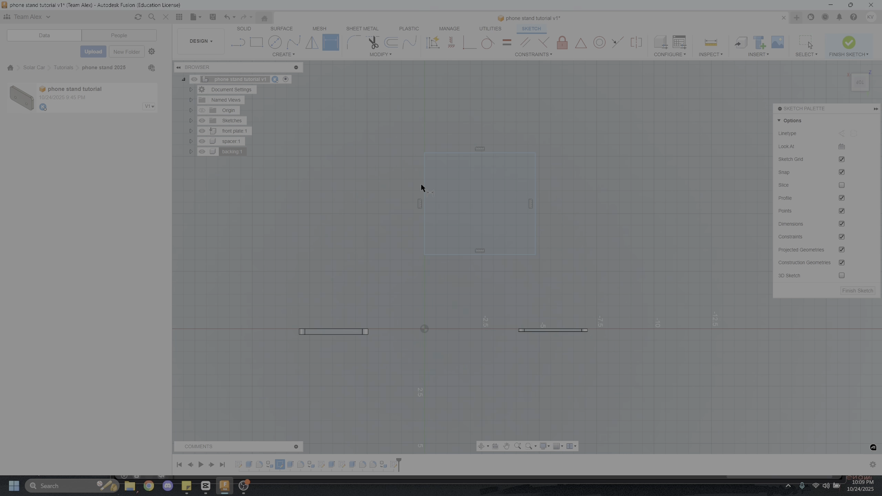
click(424, 178)
click(405, 179)
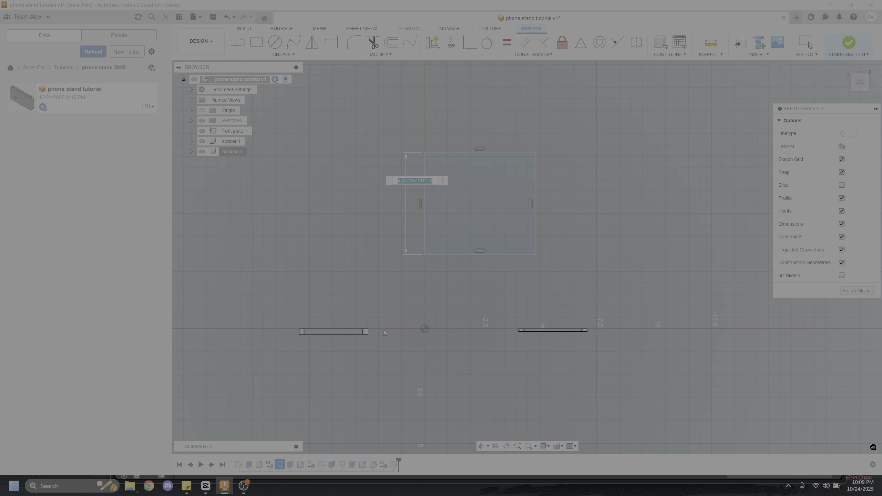
text(2.5)
key(Return)
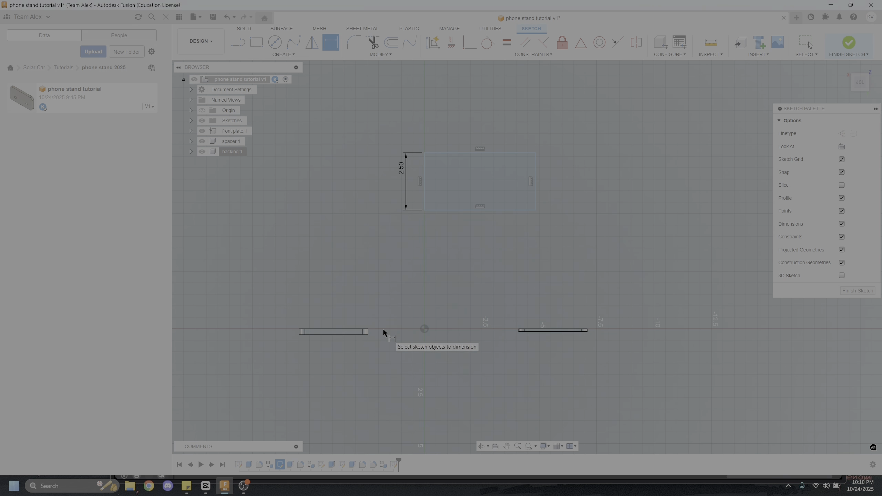
click(454, 210)
click(473, 242)
text(3)
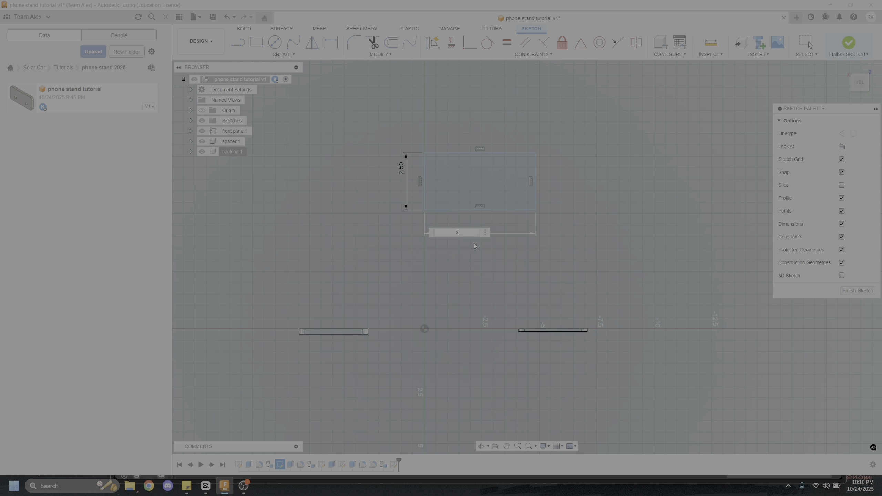
key(Return)
key(Escape)
scroll(490, 211, down, 5)
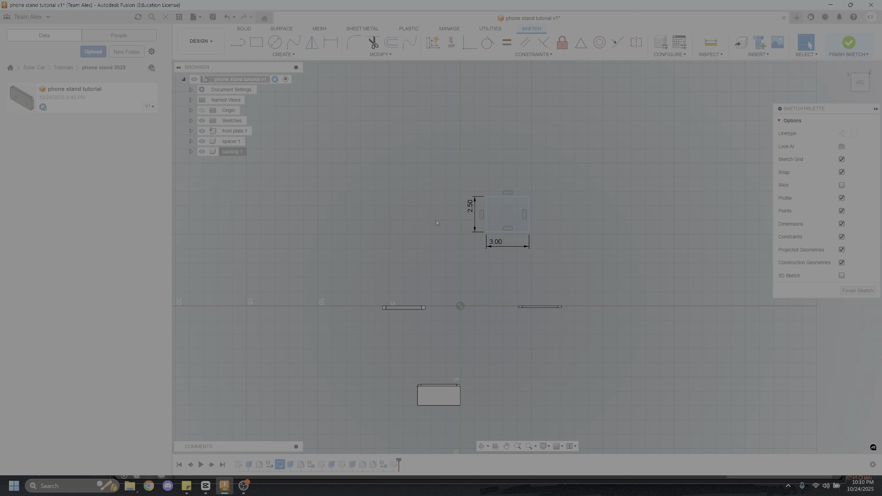
scroll(502, 241, up, 4)
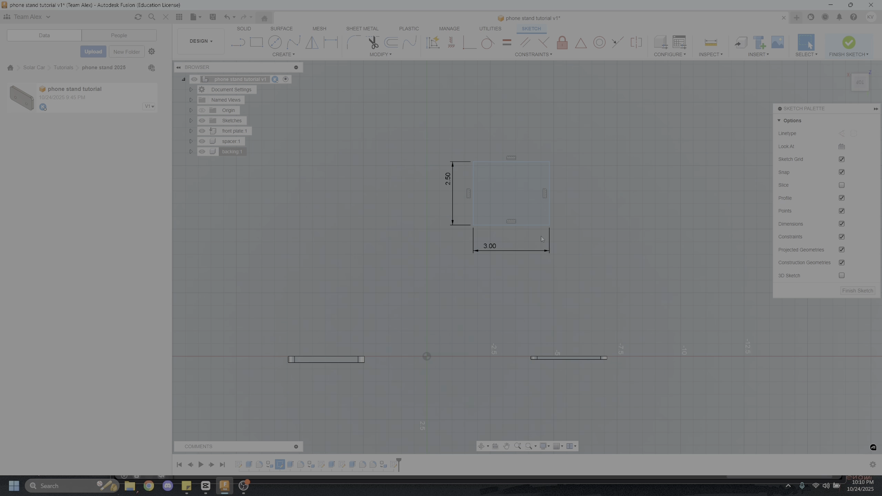
middle_drag(595, 232, 529, 257)
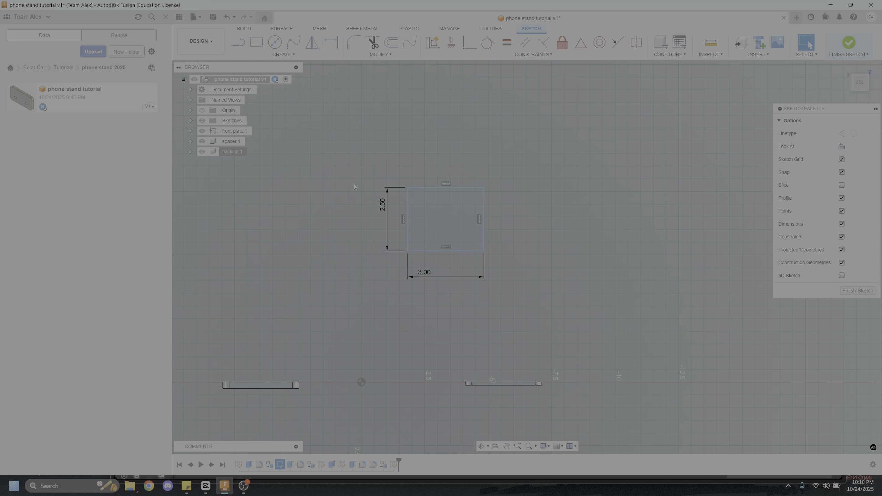
scroll(441, 241, up, 5)
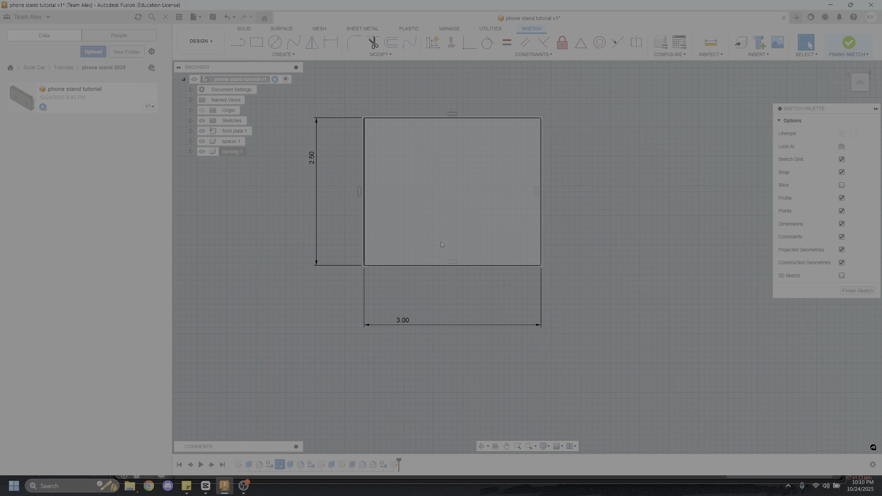
click(256, 42)
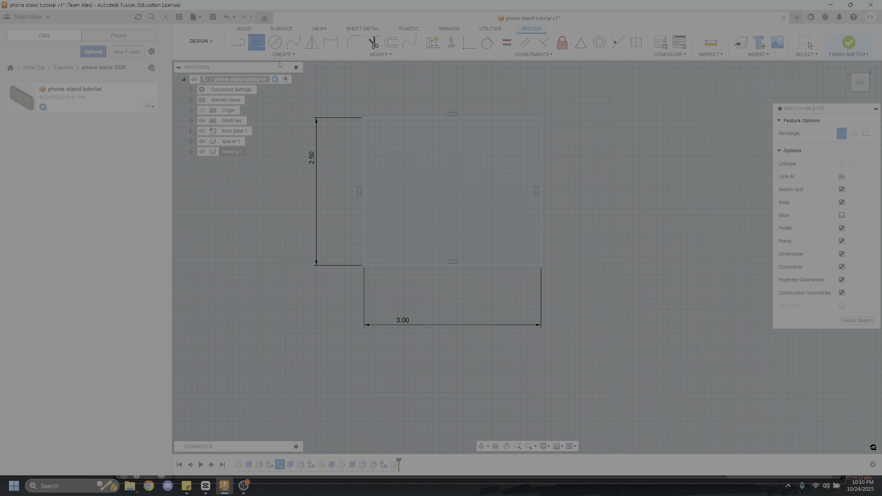
click(374, 127)
click(527, 250)
key(Escape)
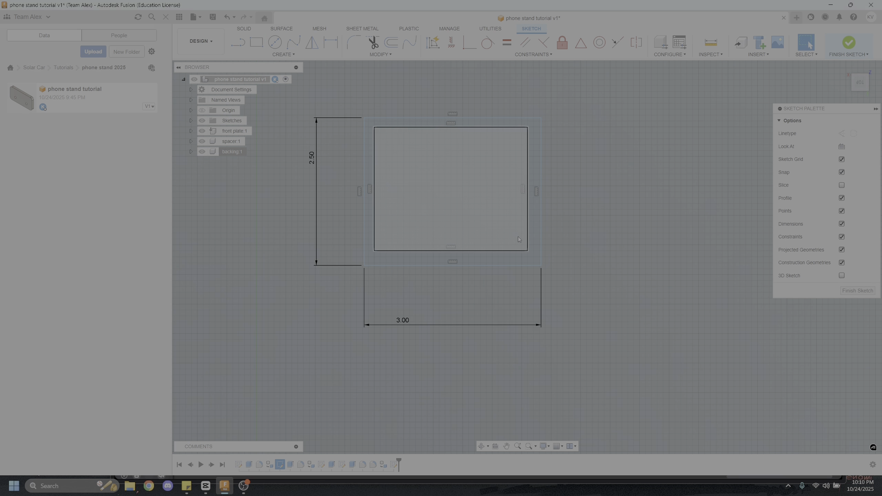
scroll(464, 187, up, 3)
click(408, 135)
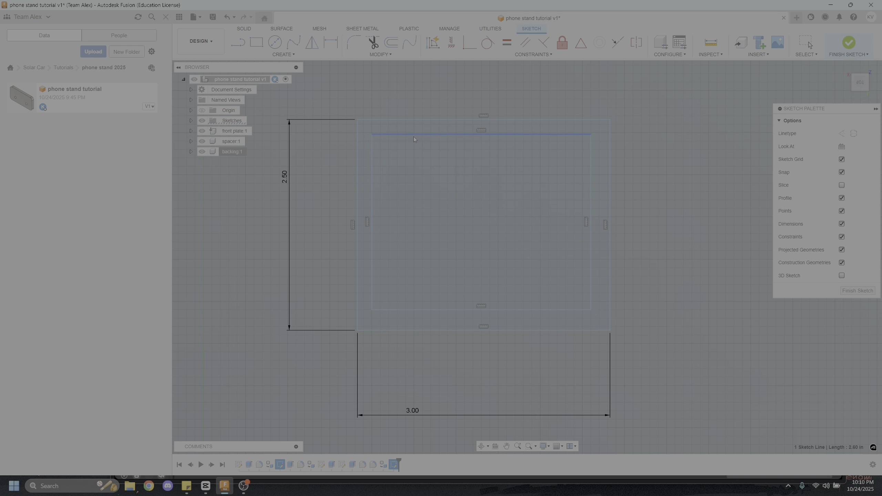
click(373, 156)
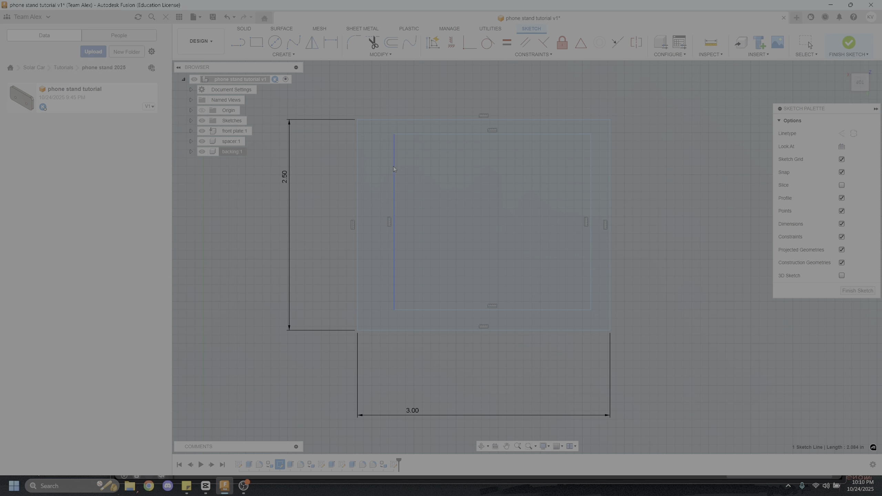
mouse_move(393, 167)
mouse_down()
mouse_move(376, 169)
mouse_move(389, 172)
mouse_up()
scroll(389, 167, down, 2)
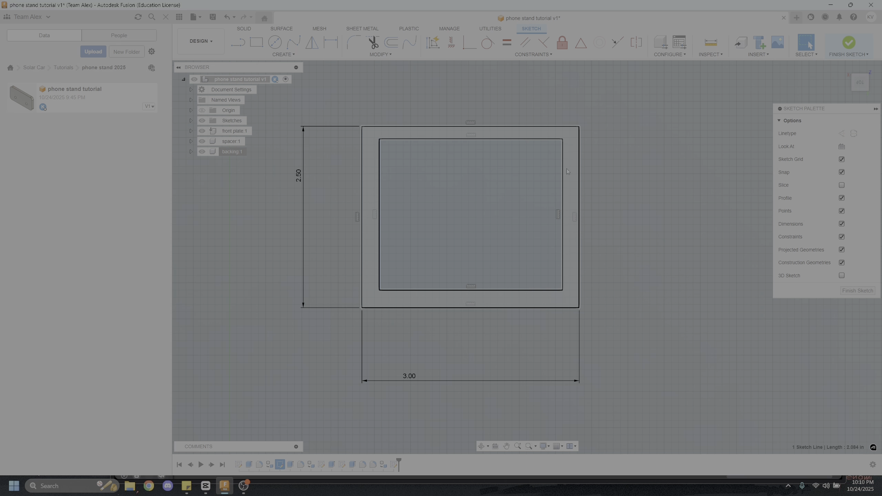
scroll(467, 199, up, 2)
click(377, 128)
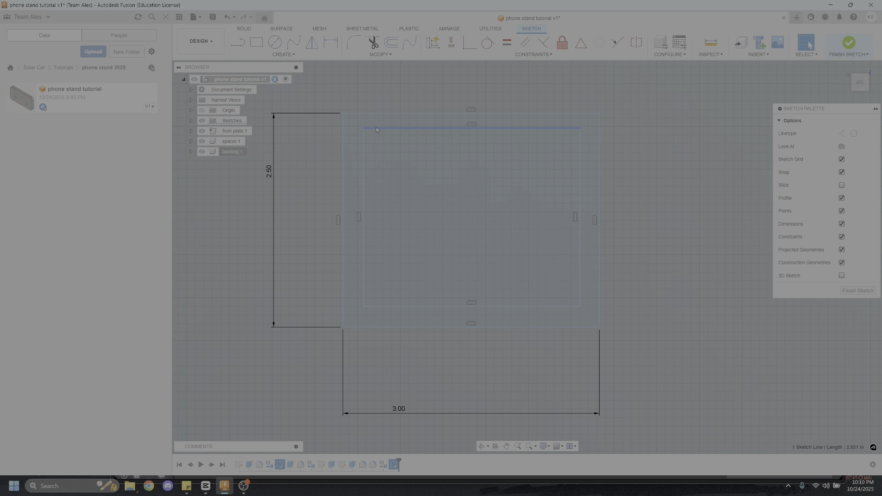
click(371, 42)
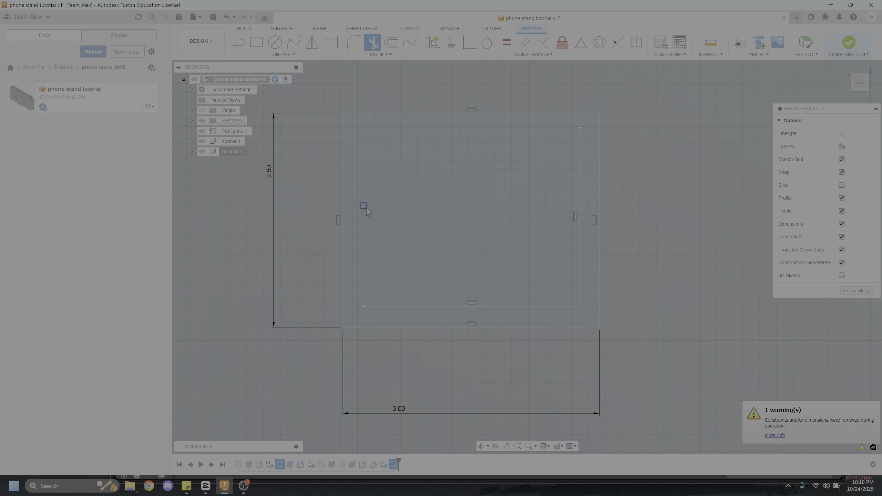
key(ctrl+z)
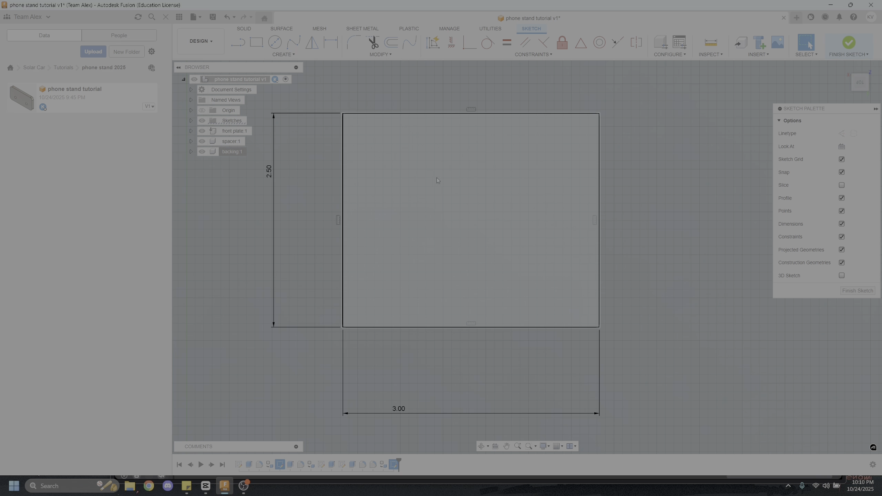
Offset the whole rectangle inward by 0.25 in to outline the wall thickness, and finish the sketch
scroll(481, 222, down, 3)
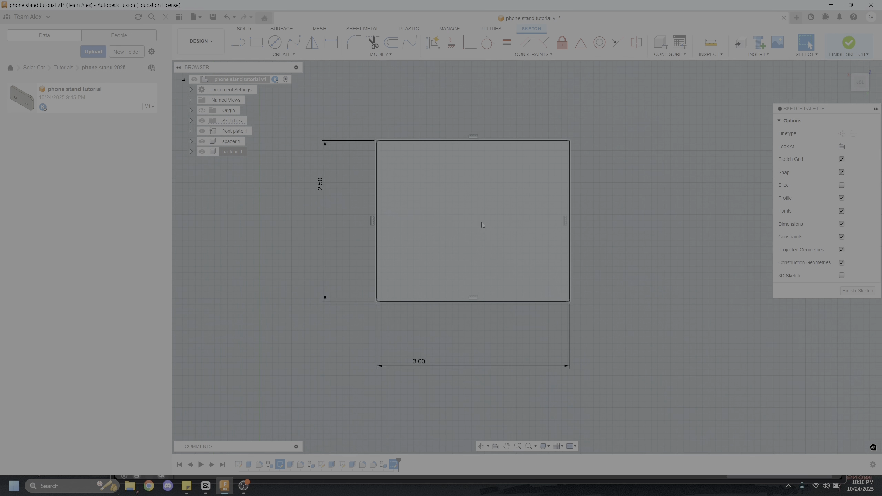
click(396, 43)
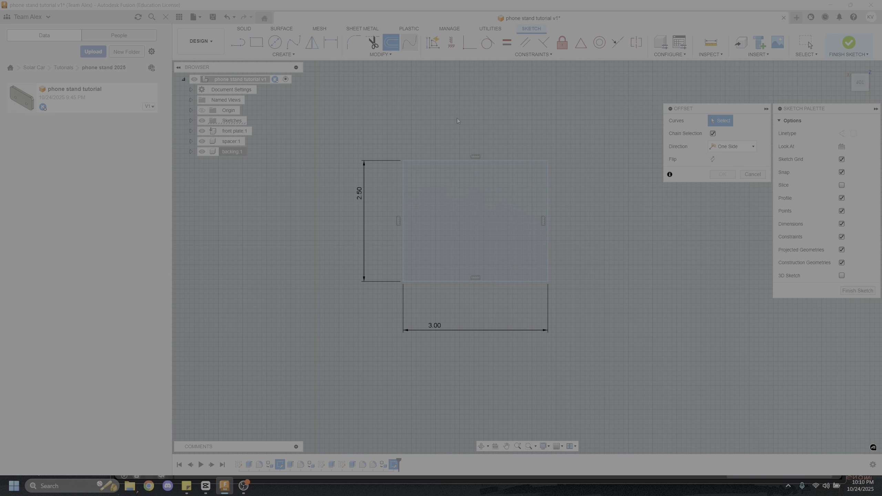
click(470, 162)
mouse_move(471, 177)
mouse_down()
mouse_move(466, 134)
mouse_move(462, 180)
mouse_up()
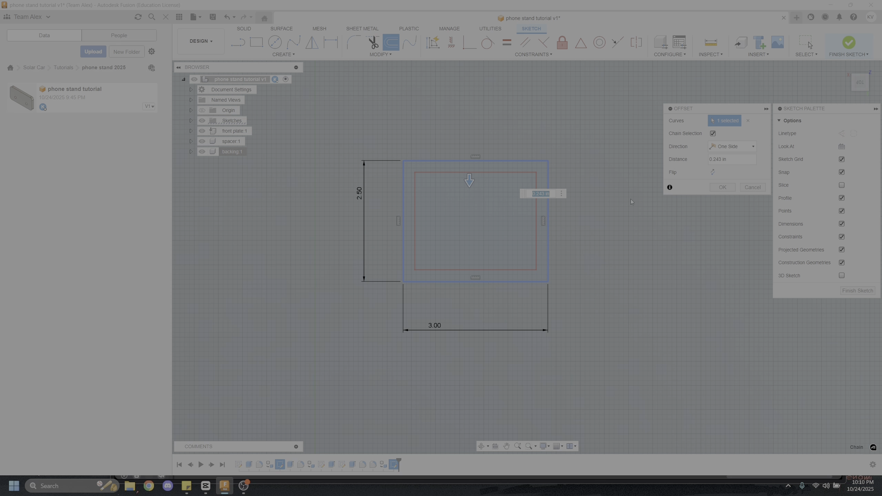
text(0.25)
key(Return)
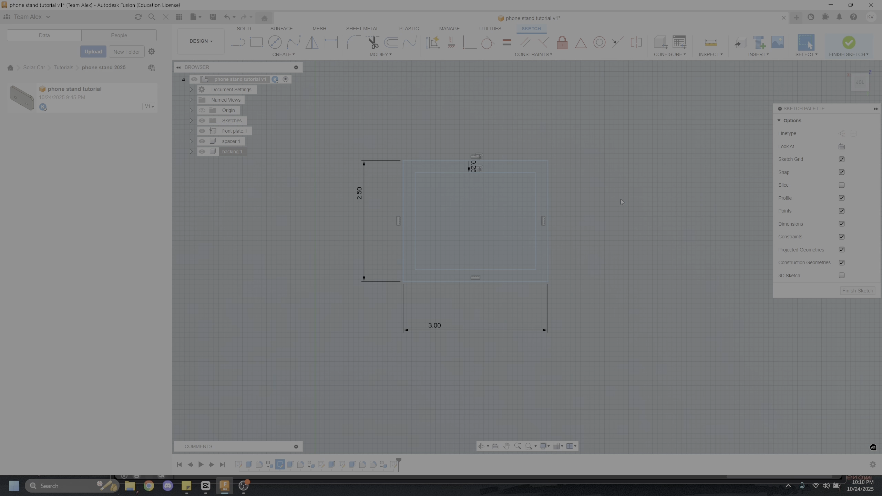
scroll(521, 209, down, 3)
scroll(482, 226, up, 4)
mouse_move(532, 214)
shift+middle_down()
mouse_move(481, 164)
mouse_move(411, 157)
mouse_move(523, 171)
mouse_move(531, 153)
shift+middle_up()
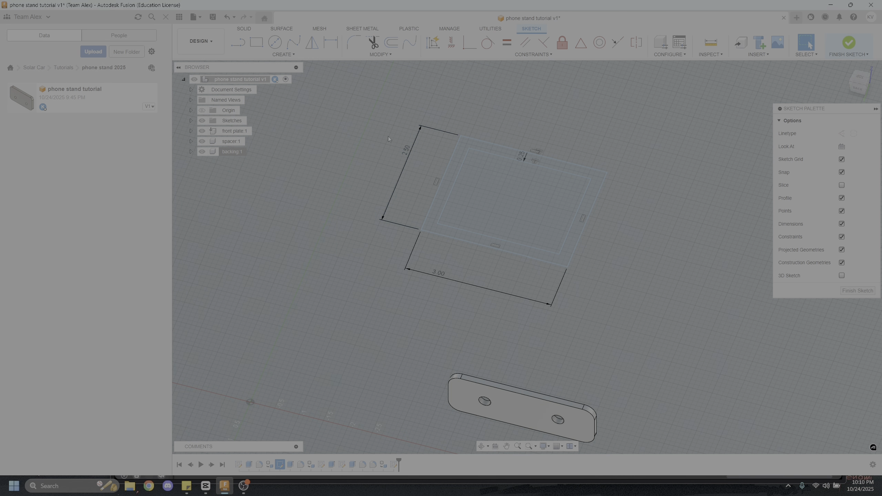
click(850, 42)
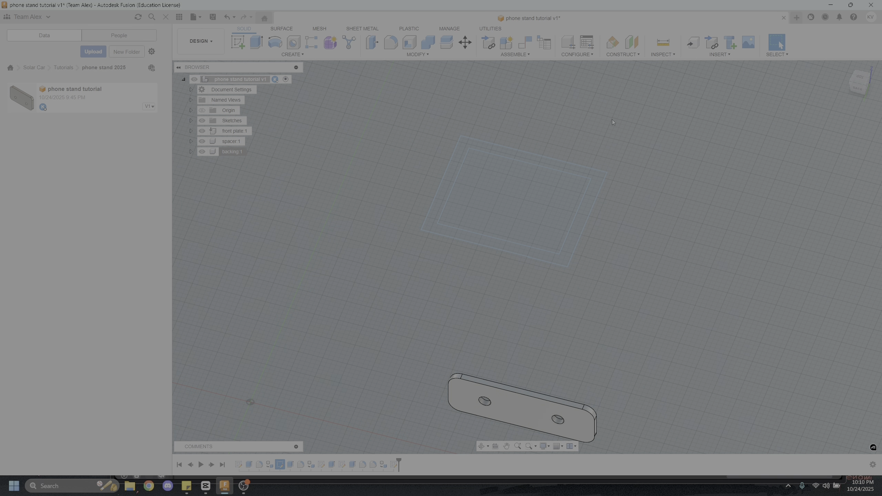
Extrude the frame profile between the two rectangles 1.5 in upward as a new body
click(259, 46)
click(536, 254)
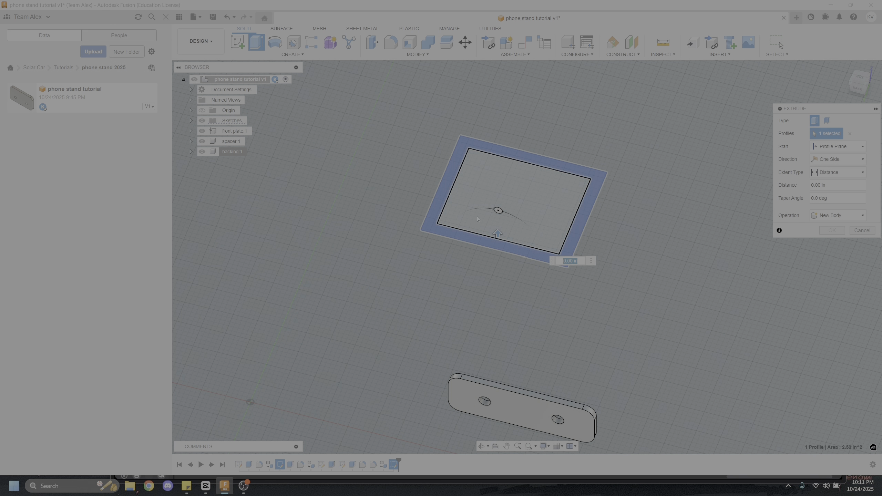
drag(498, 233, 490, 180)
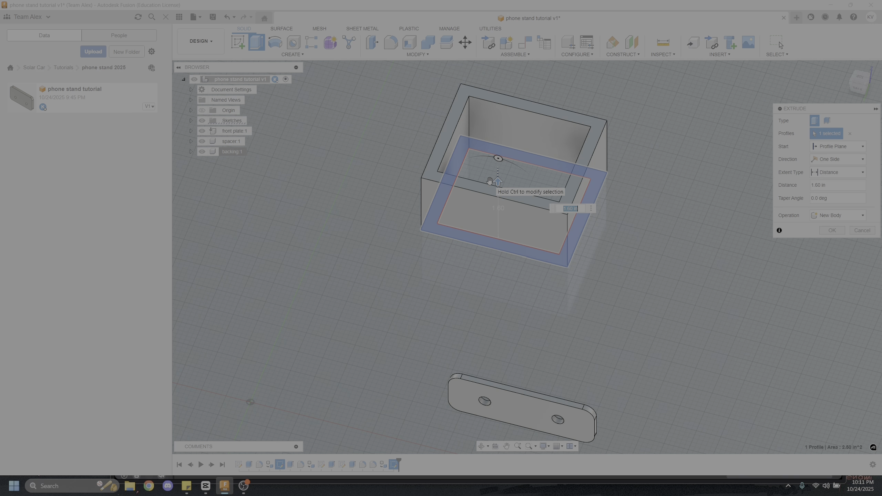
text(1.5)
key(Return)
Examine the extruded basket frame from the side and from above, including its open interior
scroll(474, 243, down, 2)
shift+middle_drag(474, 243, 341, 124)
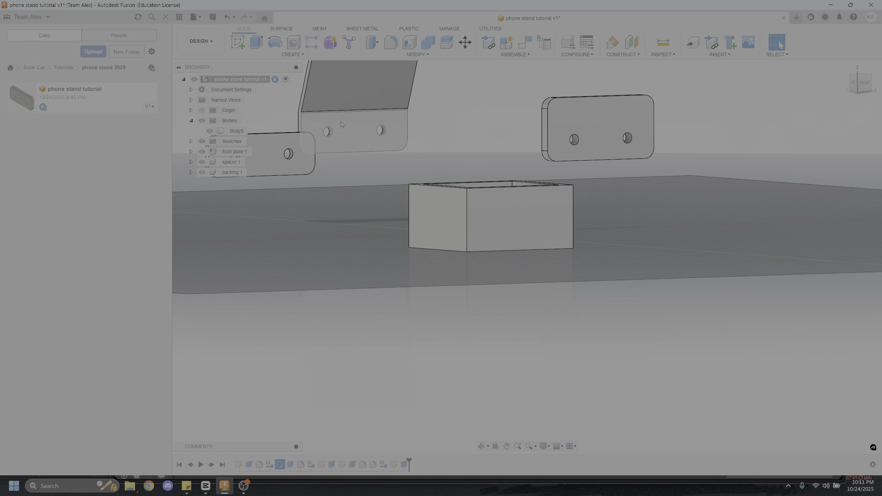
shift+middle_drag(336, 74, 599, 176)
scroll(602, 176, up, 4)
scroll(465, 267, down, 3)
scroll(479, 245, up, 4)
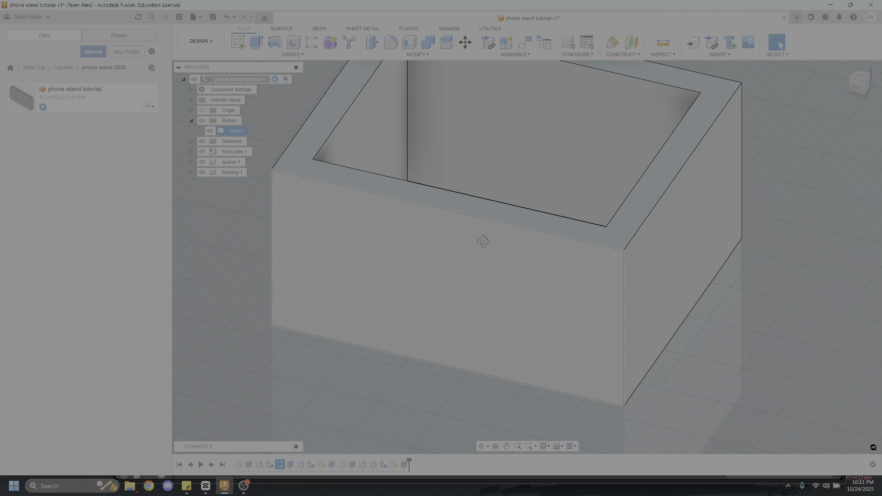
shift+middle_drag(479, 244, 503, 278)
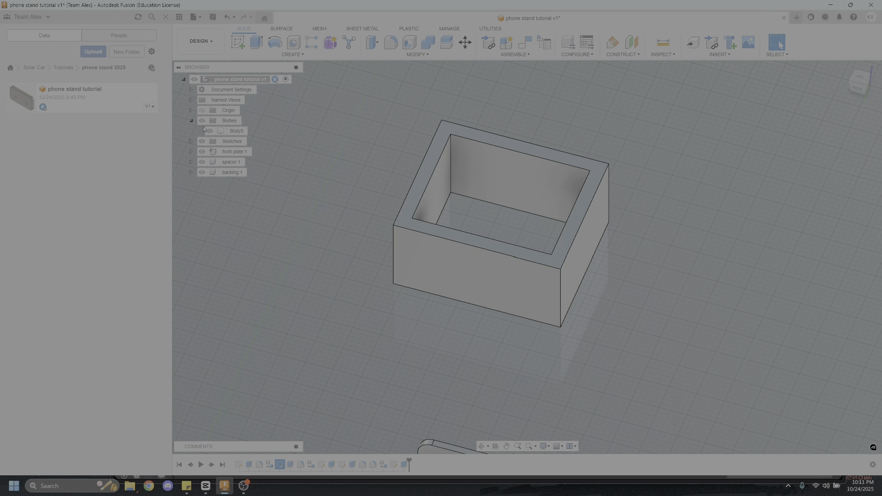
Show the basket's sketch again and extrude its inner rectangle 0.5 in upward, joined to the frame, as the basket floor
click(191, 141)
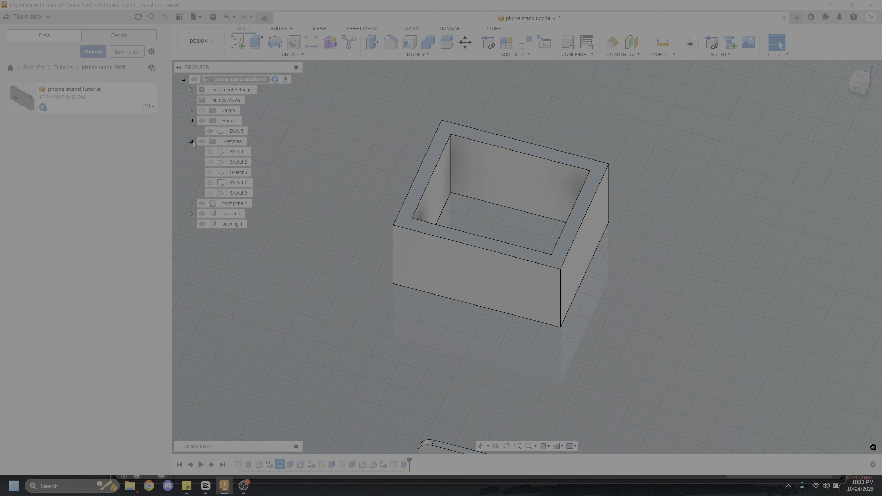
click(210, 193)
scroll(337, 223, down, 3)
scroll(427, 239, up, 2)
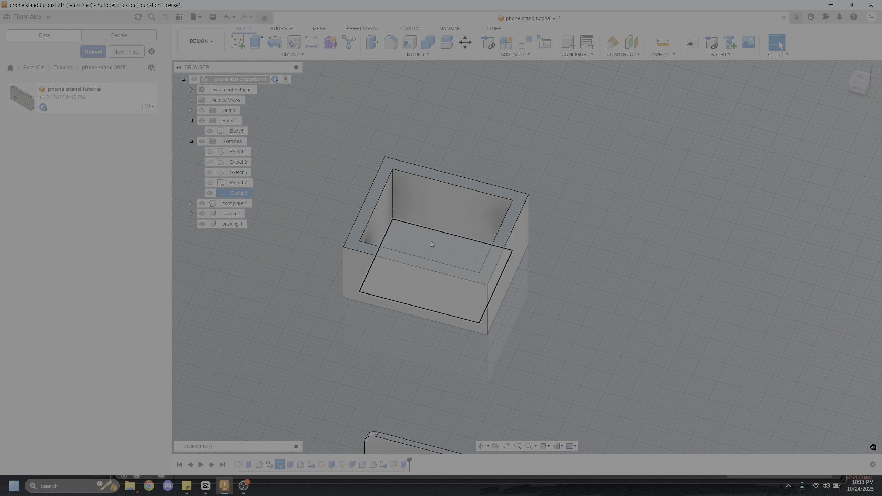
click(257, 43)
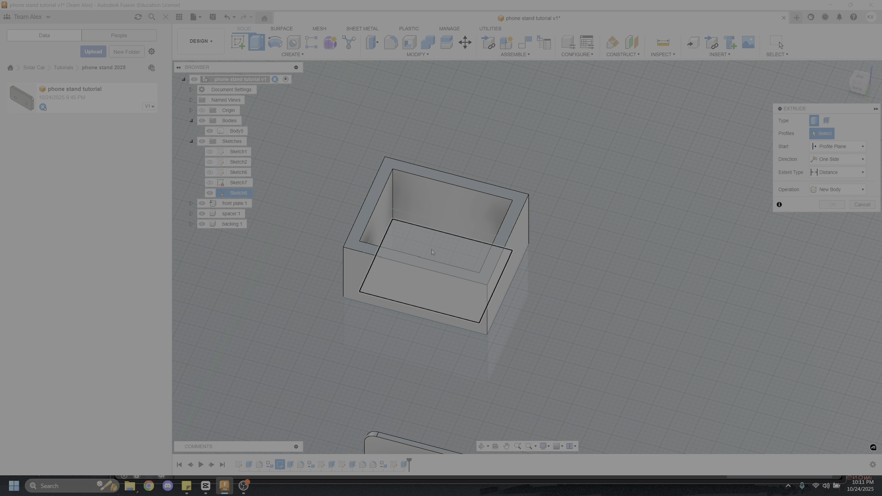
click(436, 243)
drag(436, 259, 435, 249)
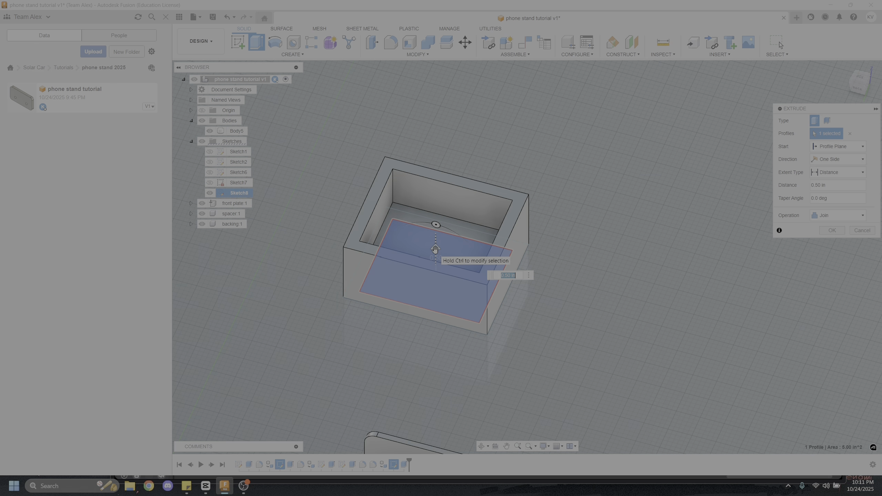
key(Return)
Fillet the four outer top and bottom edges along two opposite sides of the basket with a 0.25 in radius
scroll(437, 254, down, 4)
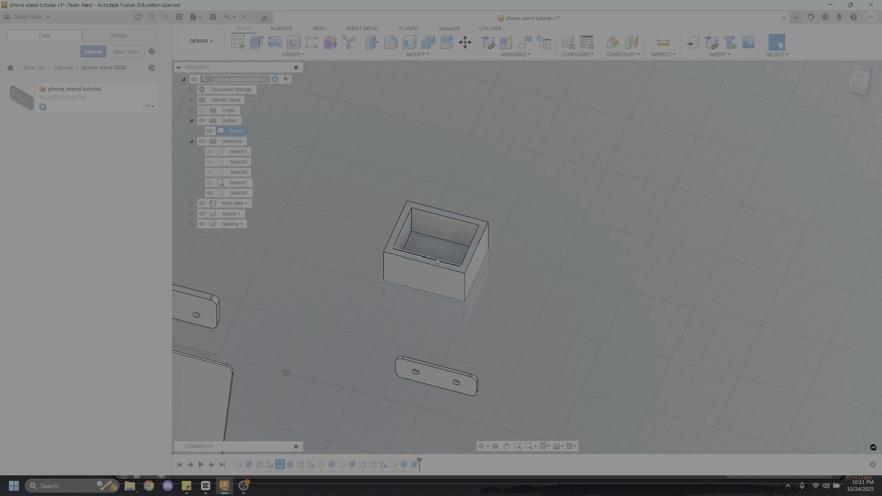
scroll(443, 256, up, 5)
shift+middle_drag(453, 271, 364, 340)
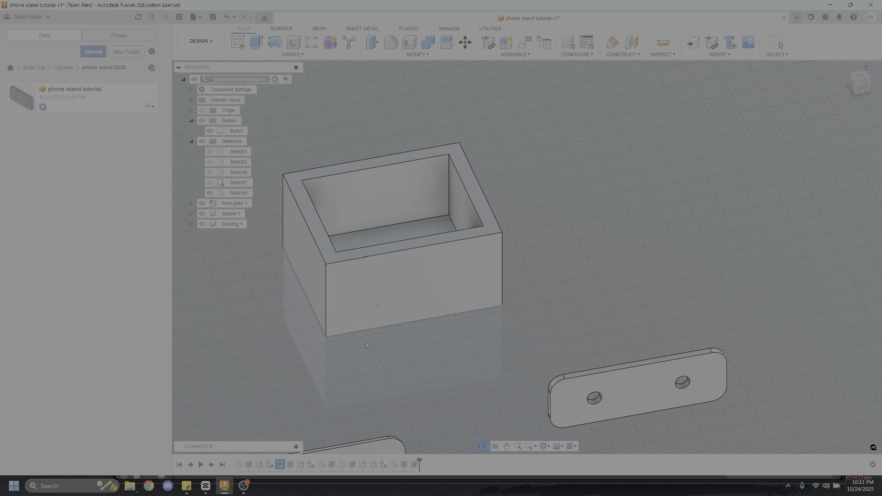
click(392, 43)
click(302, 292)
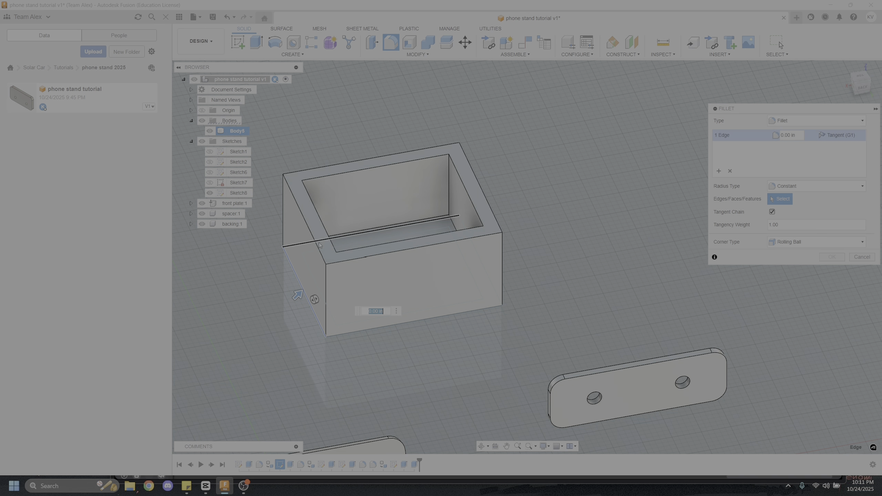
click(495, 218)
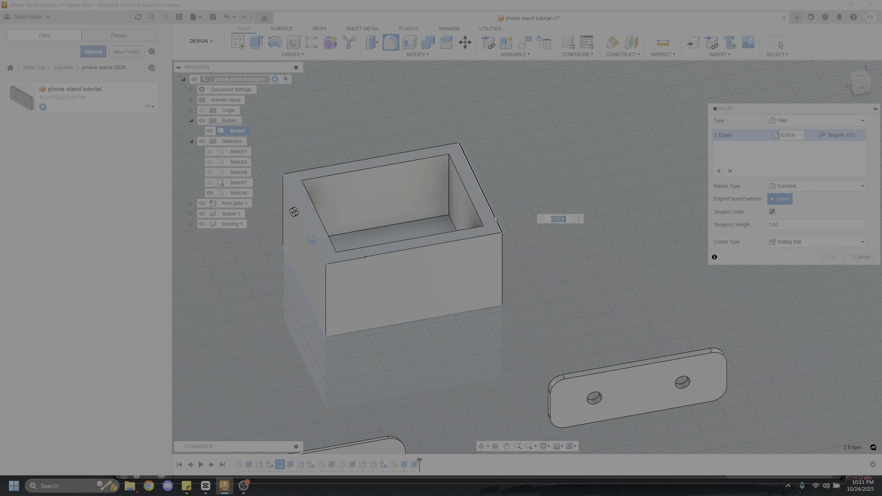
shift+middle_drag(500, 237, 521, 285)
click(524, 290)
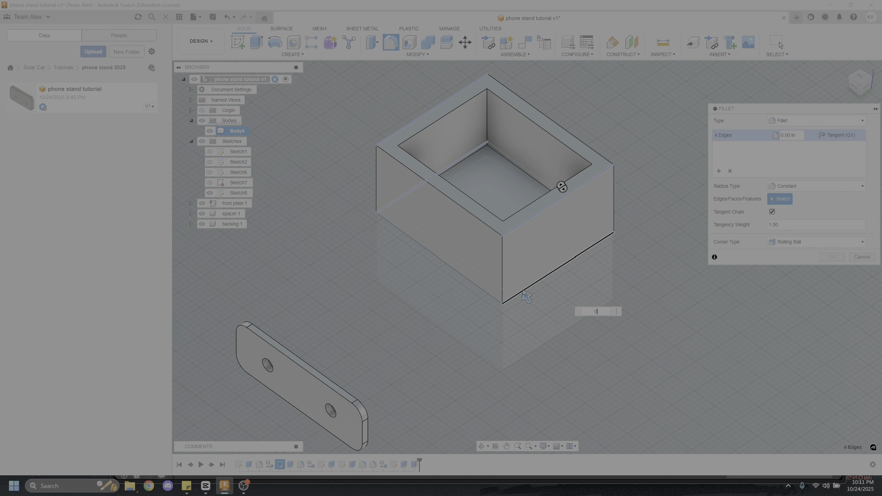
text(0.25)
key(Return)
Fillet the inner top edges of the basket's two remaining flat-rimmed walls with a 0.25 in radius
shift+middle_drag(522, 289, 480, 175)
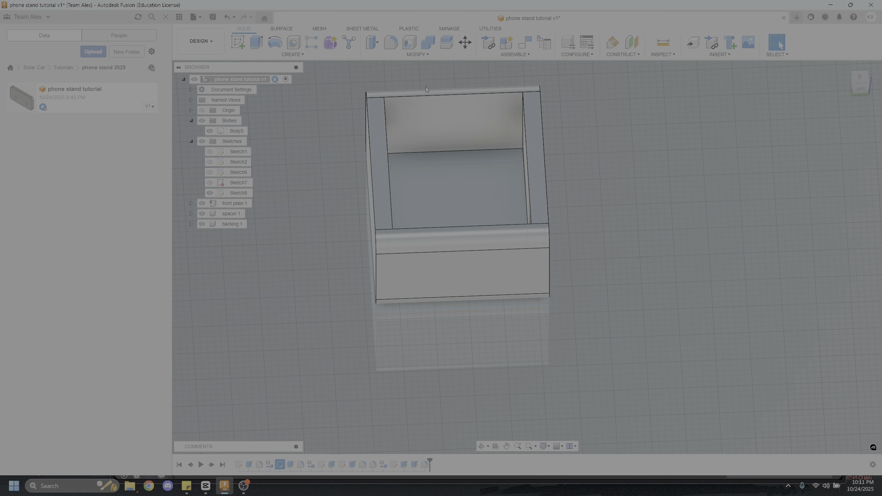
click(391, 43)
click(529, 164)
shift+middle_drag(528, 164, 436, 139)
click(330, 95)
text(.25)
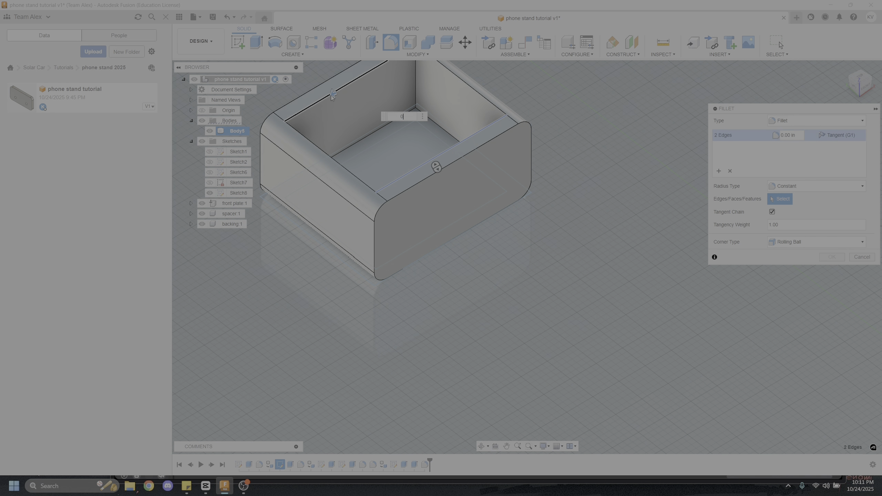
key(Return)
scroll(405, 228, down, 3)
scroll(403, 225, down, 2)
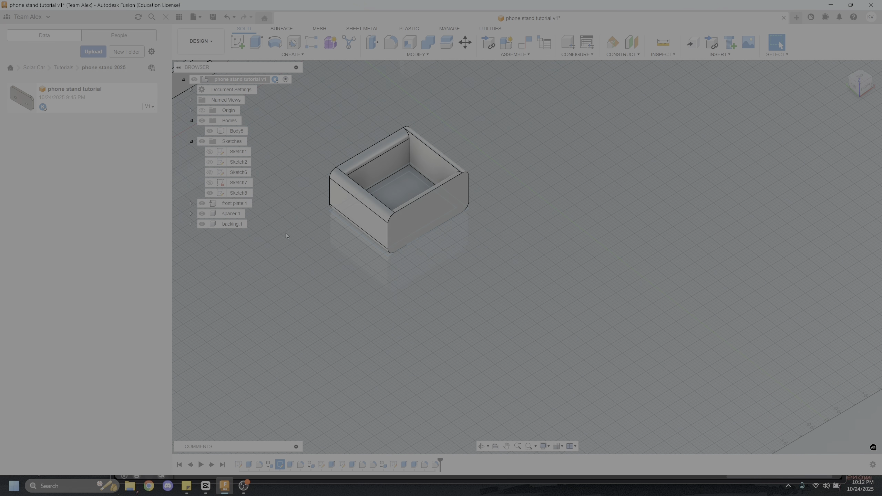
Create a component from the basket body and rename it basket
shift+middle_drag(403, 225, 604, 235)
scroll(598, 182, up, 3)
shift+middle_drag(541, 188, 397, 266)
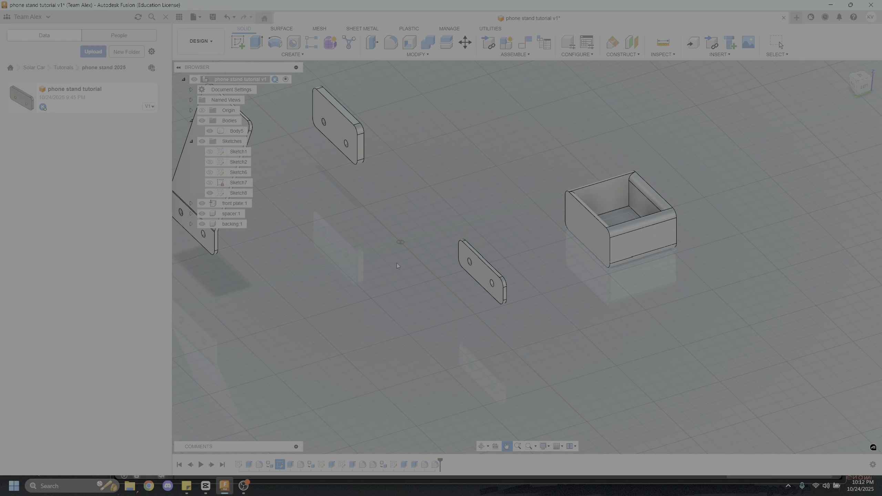
right_click(238, 134)
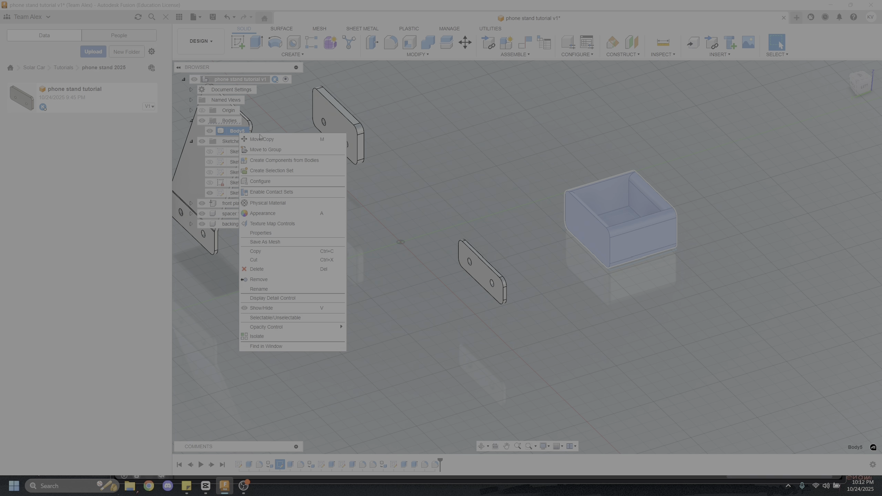
click(302, 161)
right_click(244, 213)
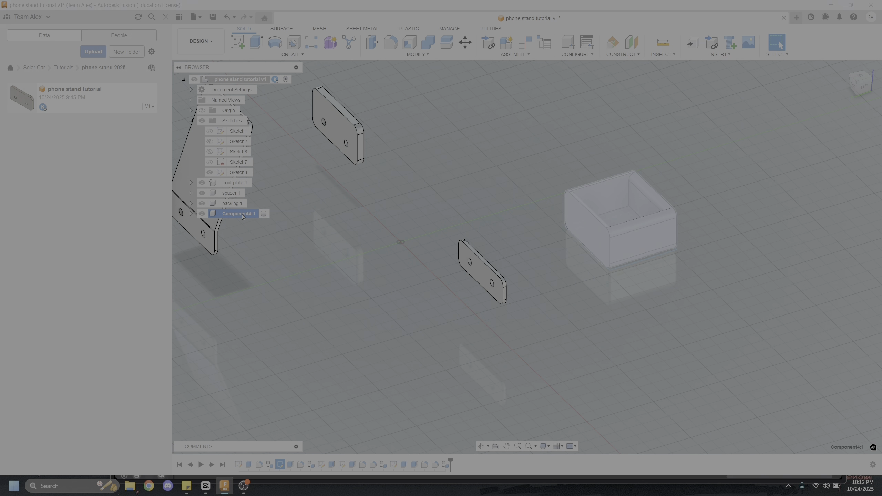
click(263, 226)
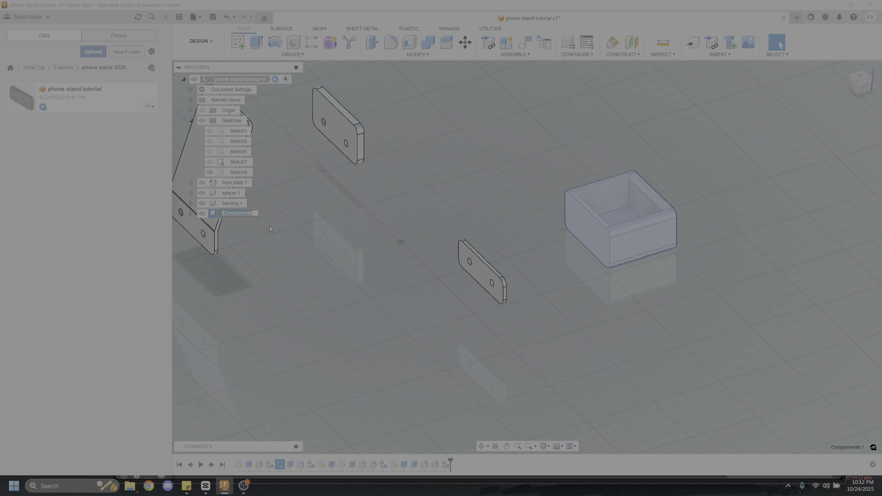
text(basket)
key(Return)
click(295, 225)
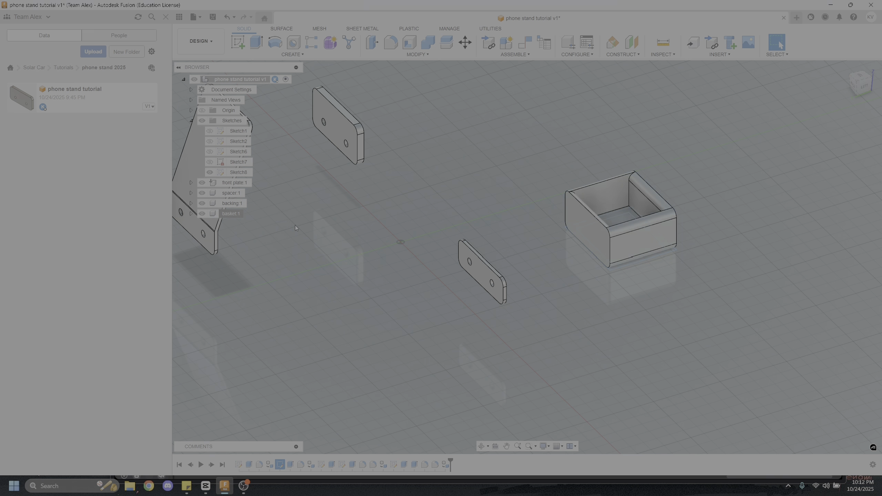
Move the basket clear of its sketch outline and freely reposition the spacer and backing near the front plate, collapsing the sketch list
shift+middle_drag(540, 219, 527, 212)
drag(583, 227, 506, 170)
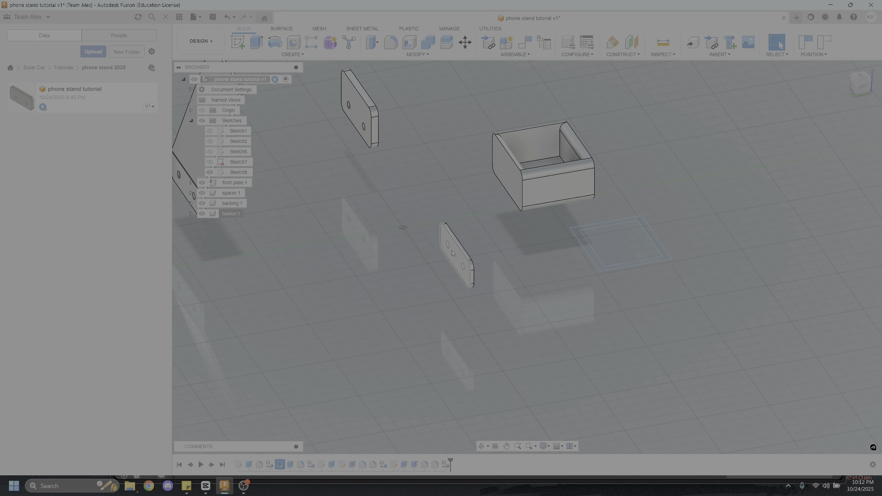
drag(457, 259, 436, 189)
click(191, 120)
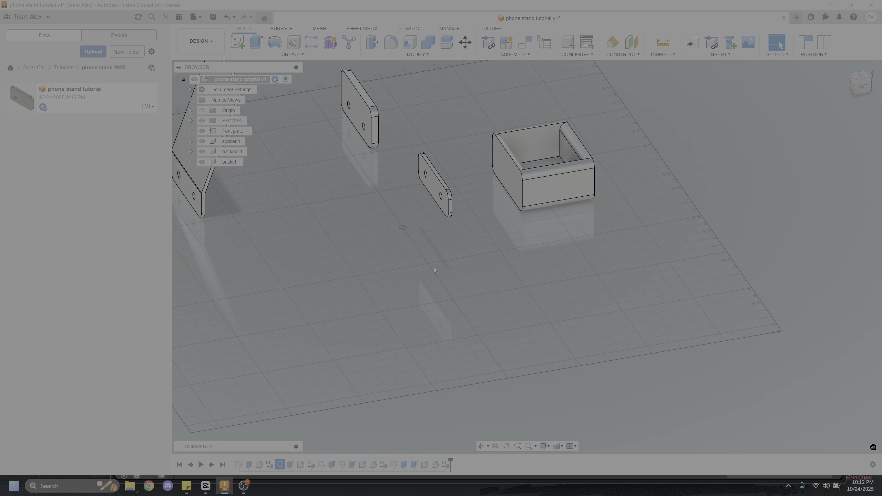
shift+middle_drag(434, 267, 376, 196)
middle_drag(376, 196, 373, 219)
shift+middle_drag(372, 219, 338, 240)
drag(362, 235, 382, 176)
drag(298, 162, 330, 146)
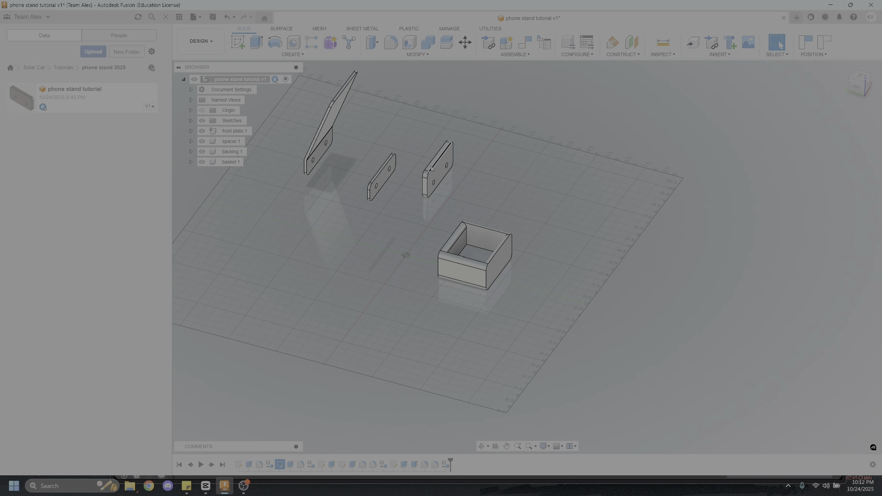
Try a joint that snaps the centre of the spacer's face to the centre of the front plate's face
scroll(524, 200, up, 3)
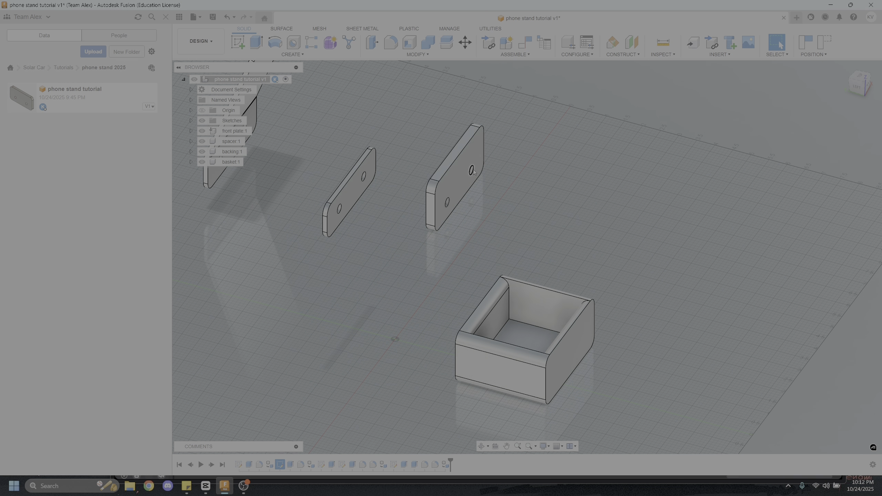
scroll(380, 133, down, 3)
scroll(379, 133, up, 3)
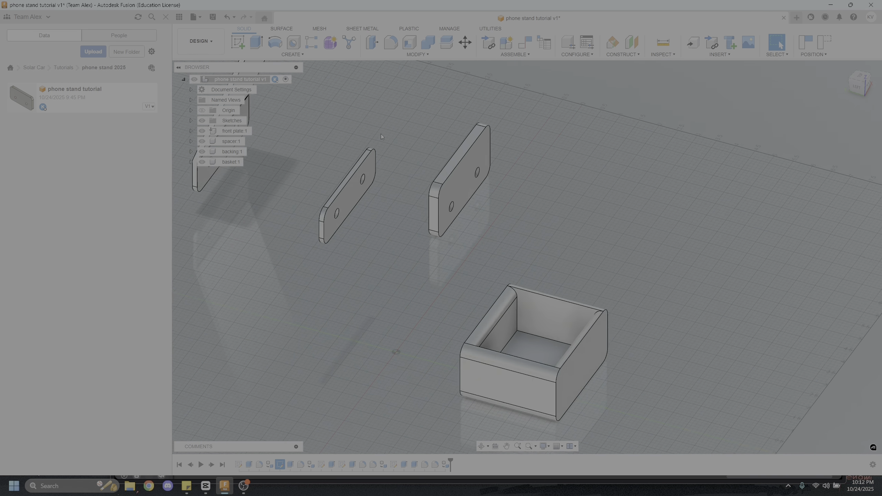
scroll(380, 134, up, 5)
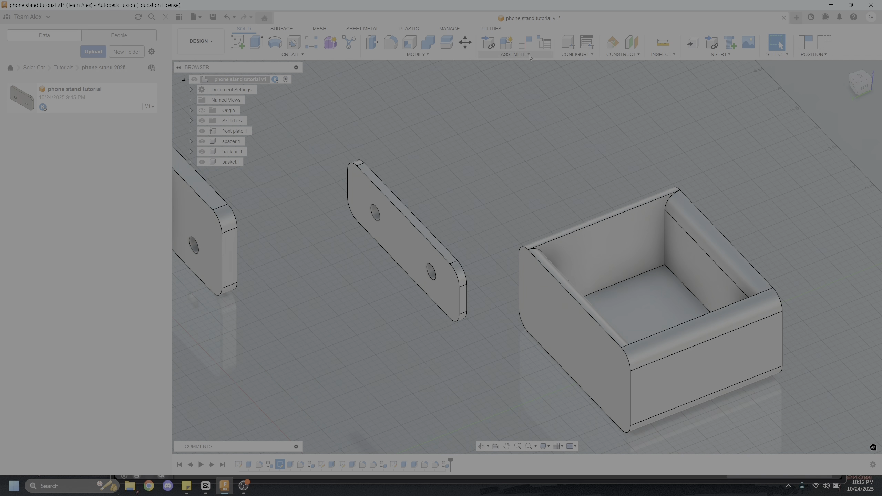
click(520, 56)
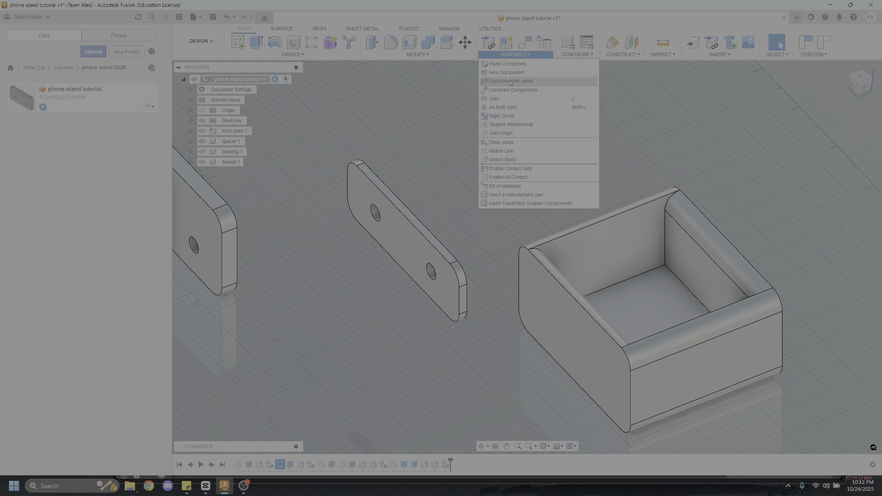
click(509, 100)
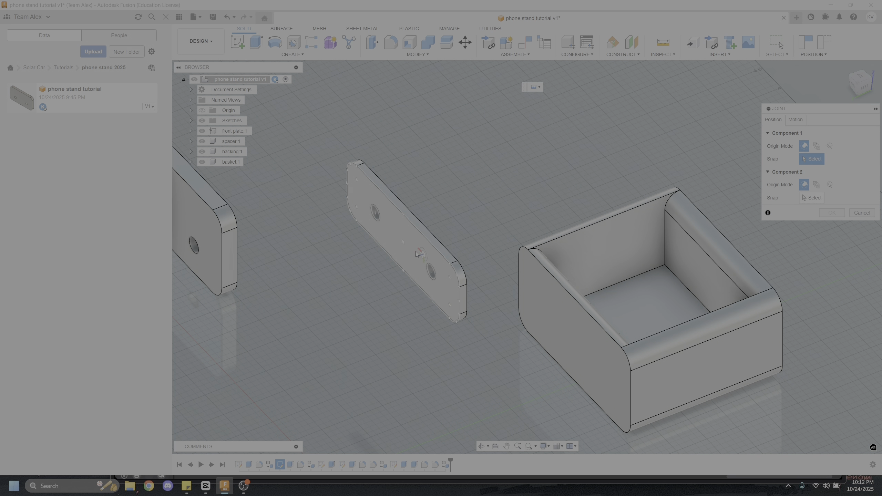
scroll(421, 266, up, 3)
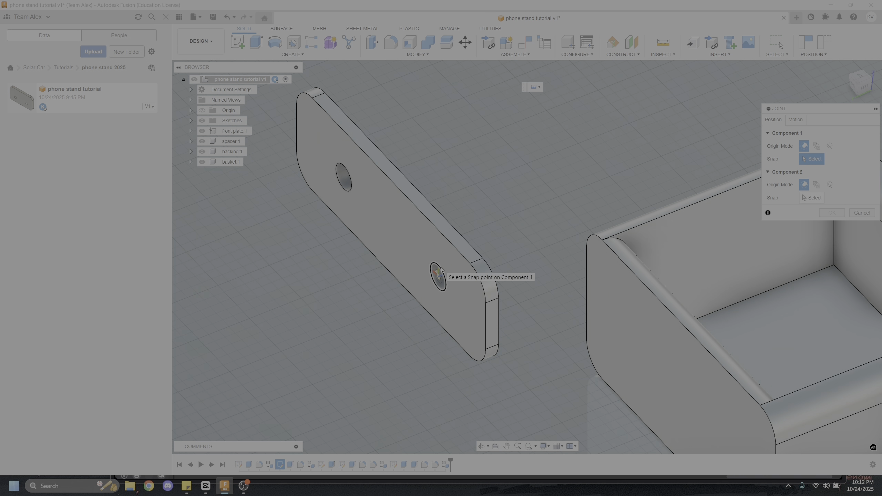
shift+middle_drag(429, 258, 461, 236)
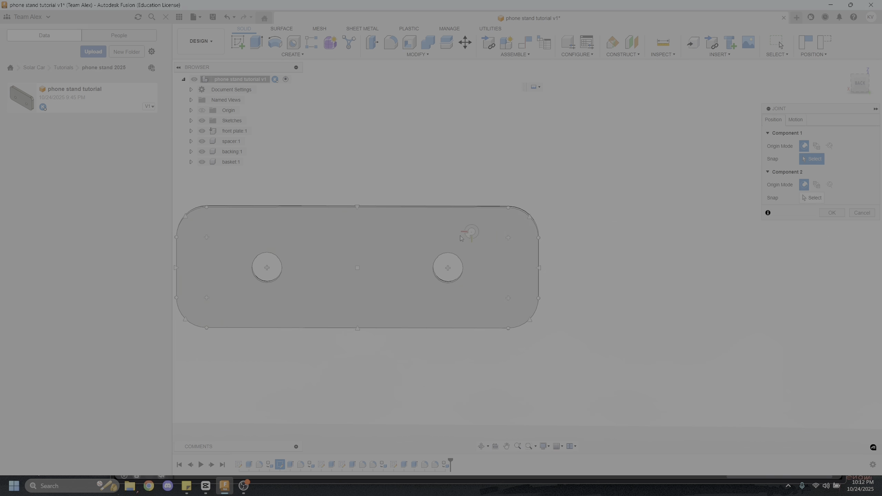
click(354, 271)
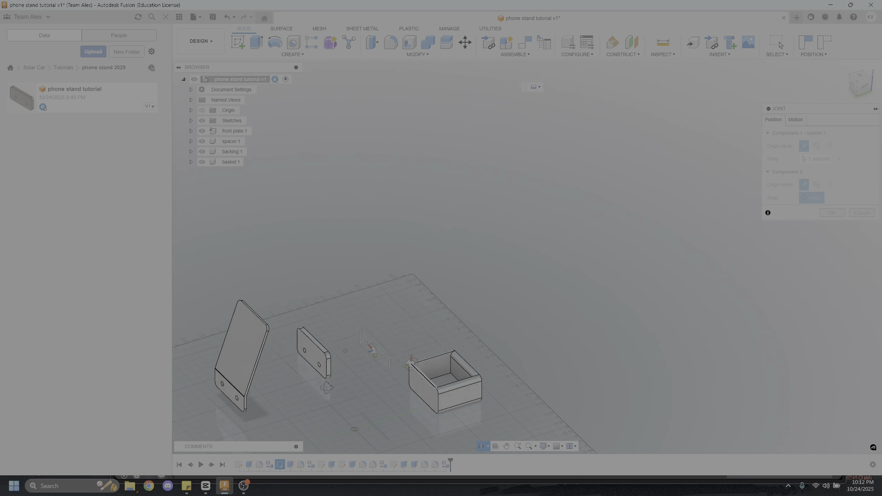
shift+middle_drag(326, 388, 298, 380)
scroll(357, 371, up, 5)
click(403, 342)
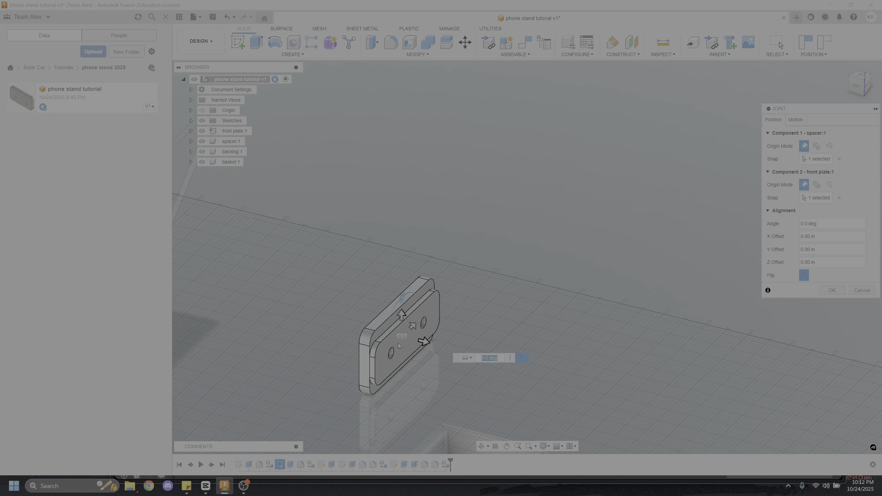
scroll(399, 344, up, 3)
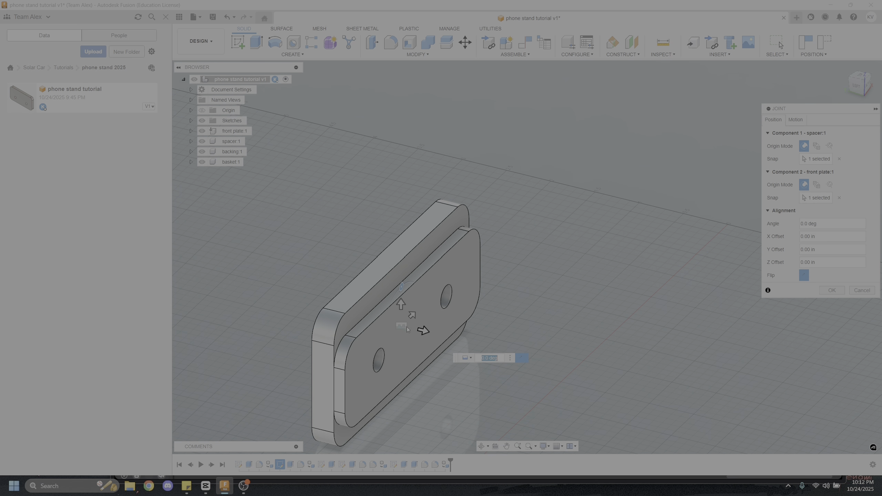
Preview the Revolute motion type for the joint between spacer and front plate, and cancel the joint
click(795, 120)
click(835, 133)
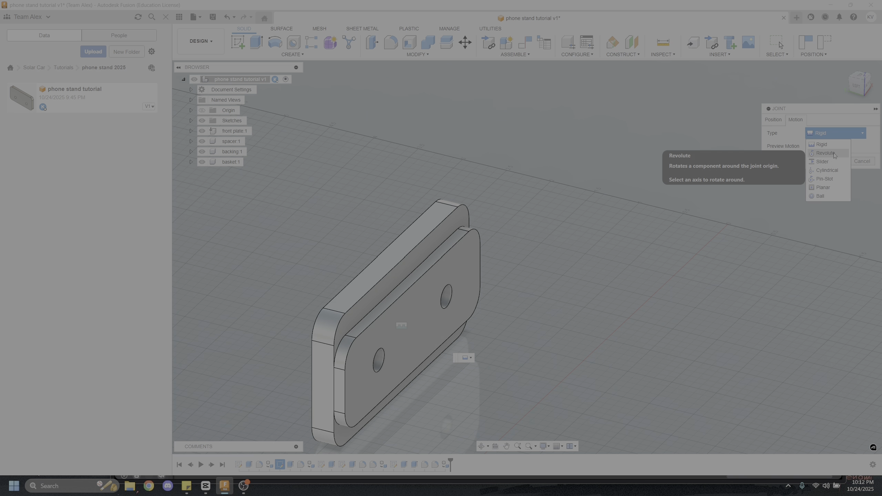
click(834, 154)
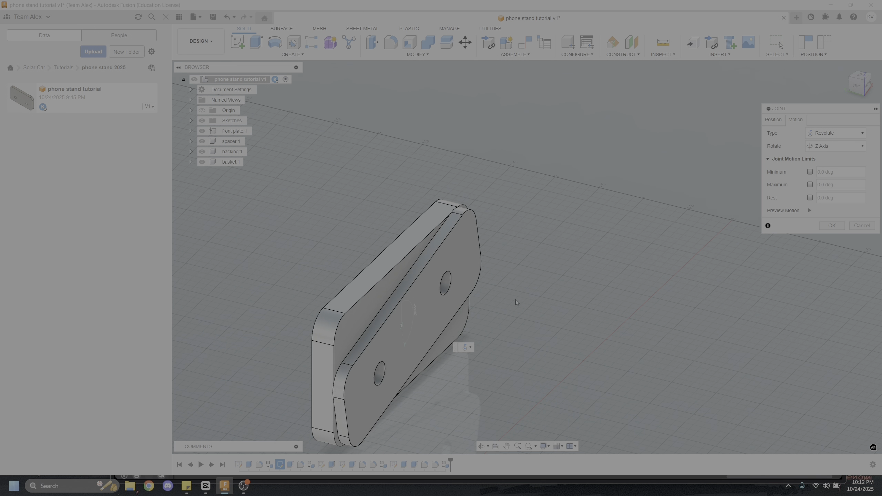
click(857, 224)
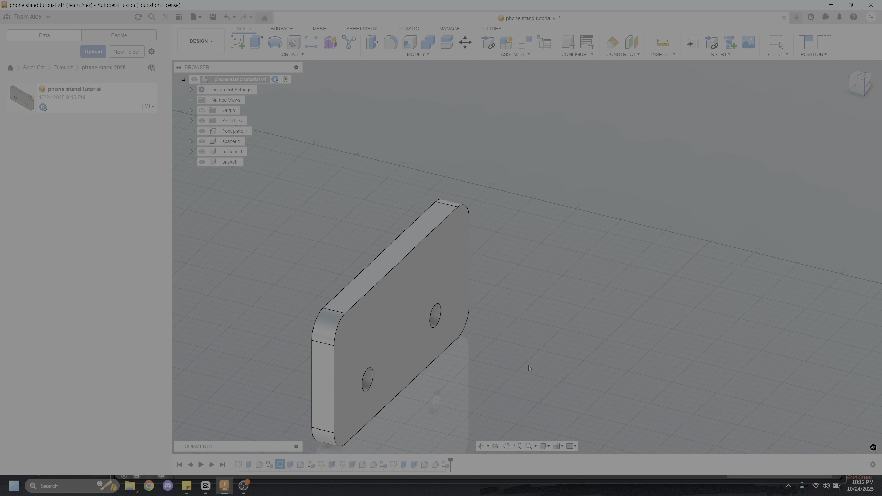
Start a joint with its first snap point at the centre of one of the spacer's hole rims
scroll(528, 366, down, 8)
scroll(449, 359, up, 4)
shift+middle_drag(450, 358, 535, 378)
scroll(436, 375, up, 4)
middle_drag(407, 378, 460, 327)
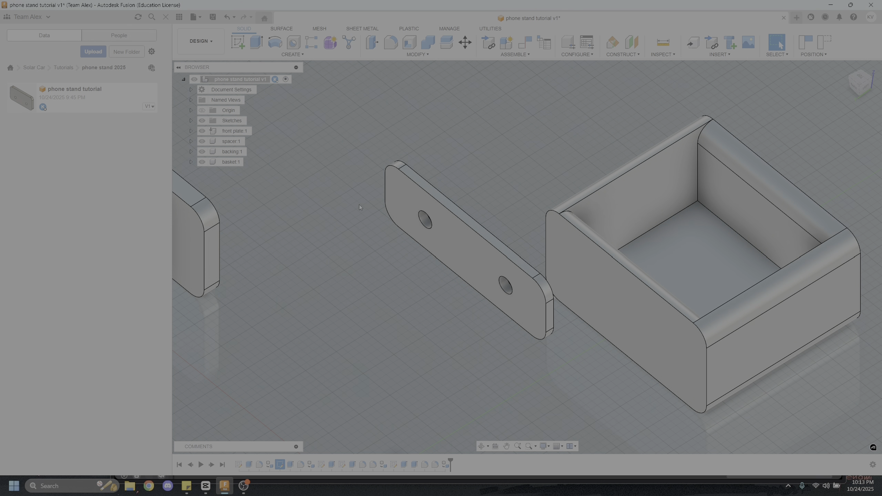
key(j)
scroll(510, 289, up, 6)
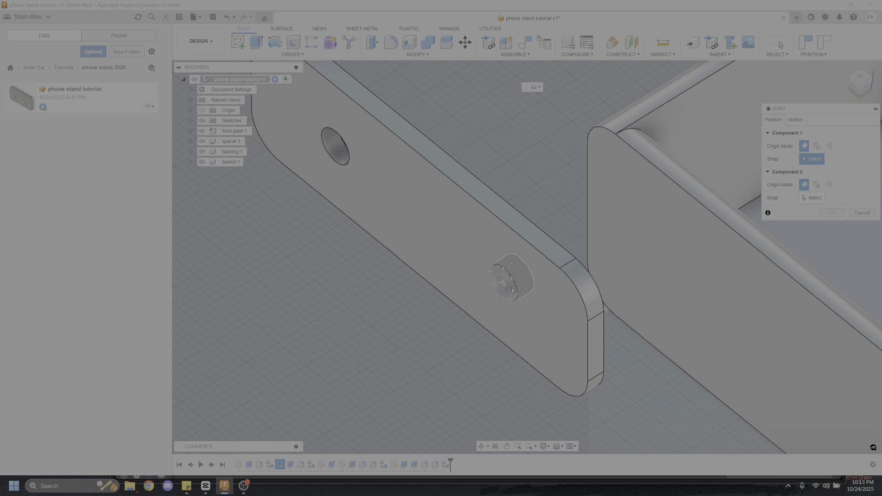
scroll(511, 278, up, 1)
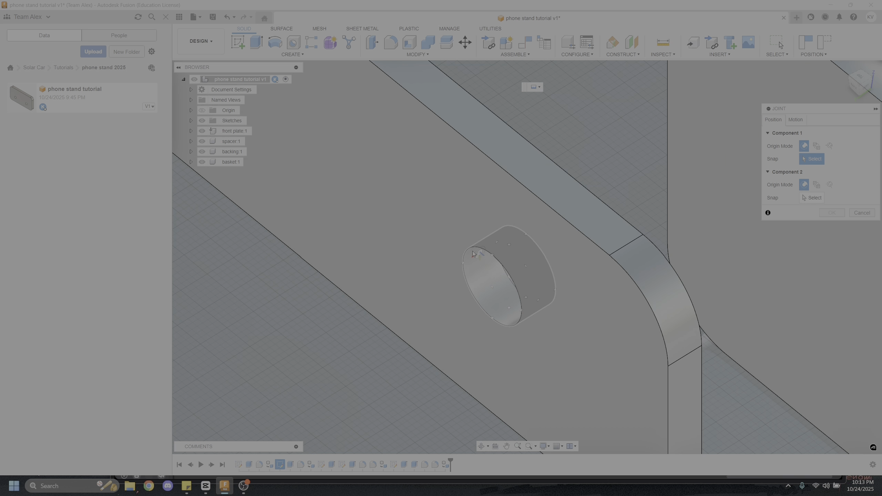
click(468, 249)
scroll(480, 279, down, 8)
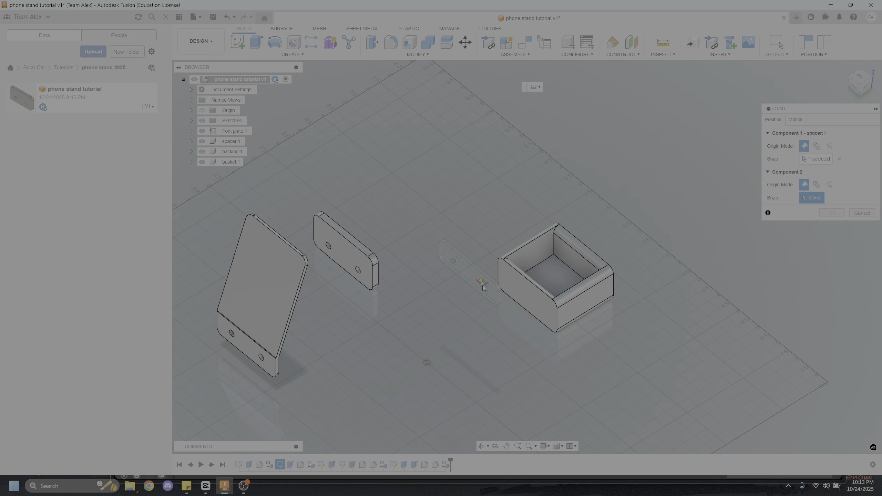
Complete the joint by snapping the spacer's hole to the matching hole on the front plate's facing side with zero offsets
shift+middle_drag(483, 287, 495, 307)
click(477, 293)
scroll(476, 294, up, 10)
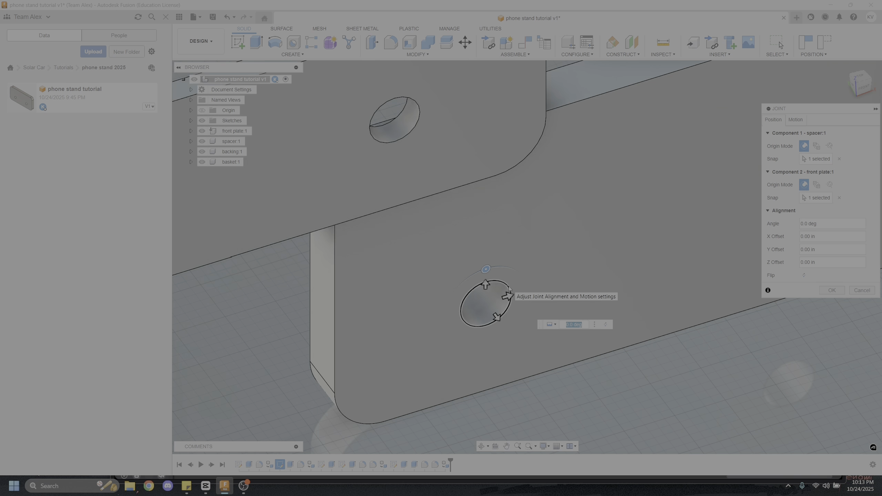
scroll(486, 288, down, 10)
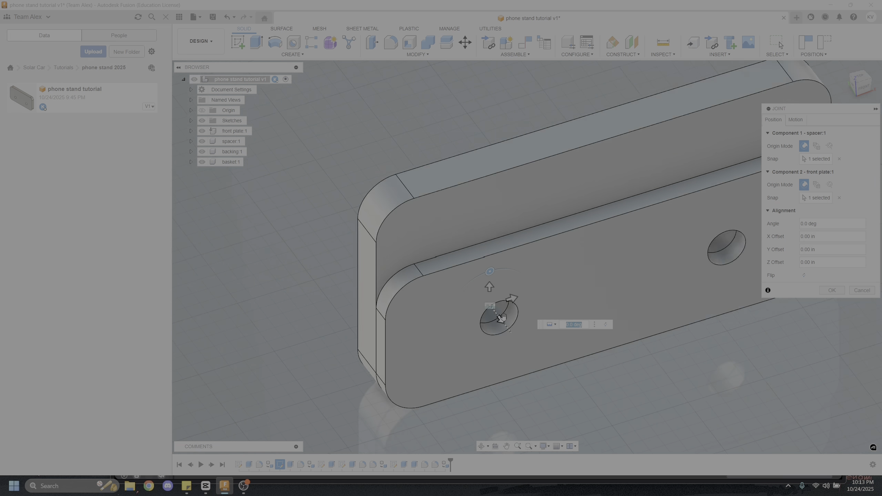
click(839, 292)
Examine from several sides how the spacer sits against the front plate with their holes aligned
scroll(557, 313, down, 6)
shift+middle_drag(556, 313, 507, 348)
scroll(482, 318, up, 6)
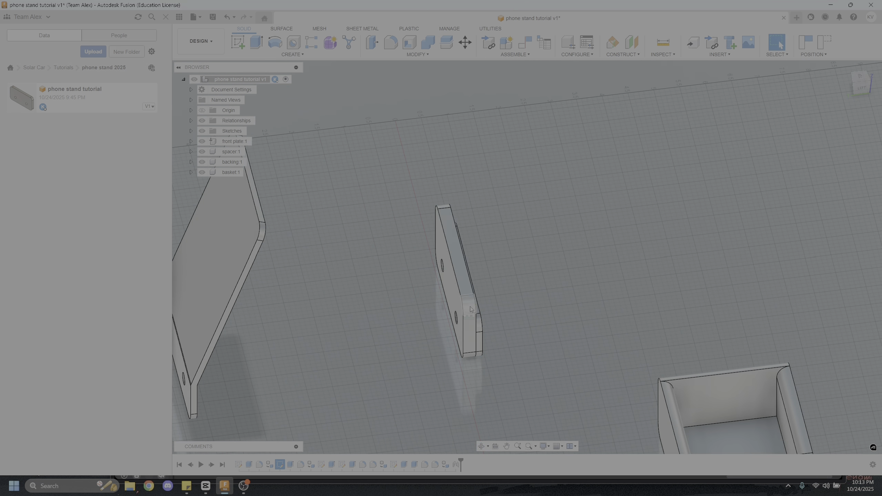
scroll(471, 309, up, 3)
shift+middle_drag(514, 310, 555, 285)
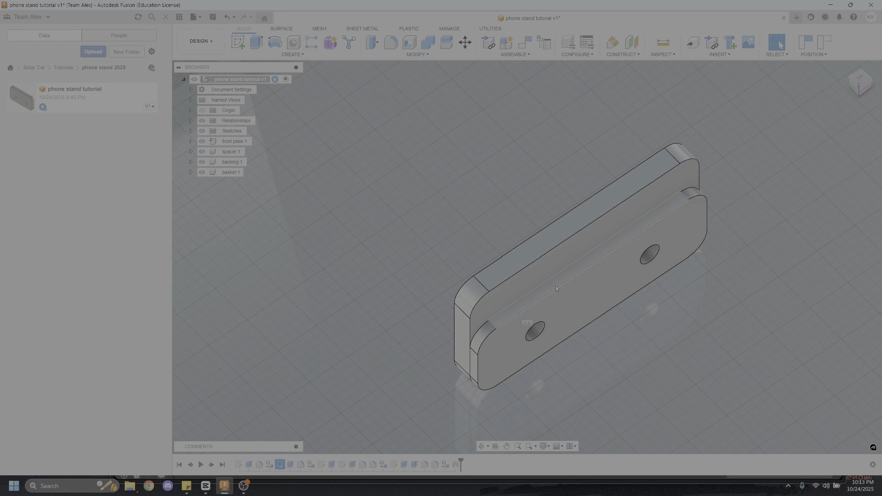
scroll(589, 296, down, 4)
middle_drag(629, 352, 541, 278)
scroll(493, 214, up, 3)
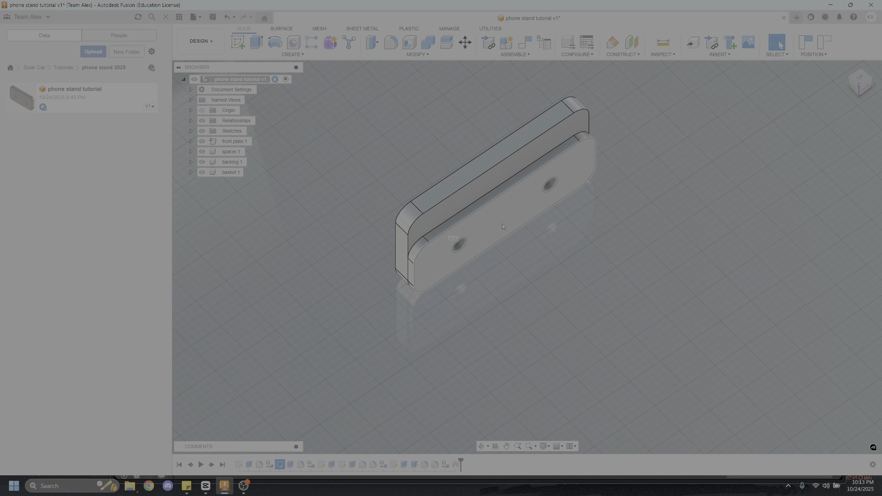
Try extruding the spacer's outer face 0.60 in as a Join after capturing the component positions
click(260, 42)
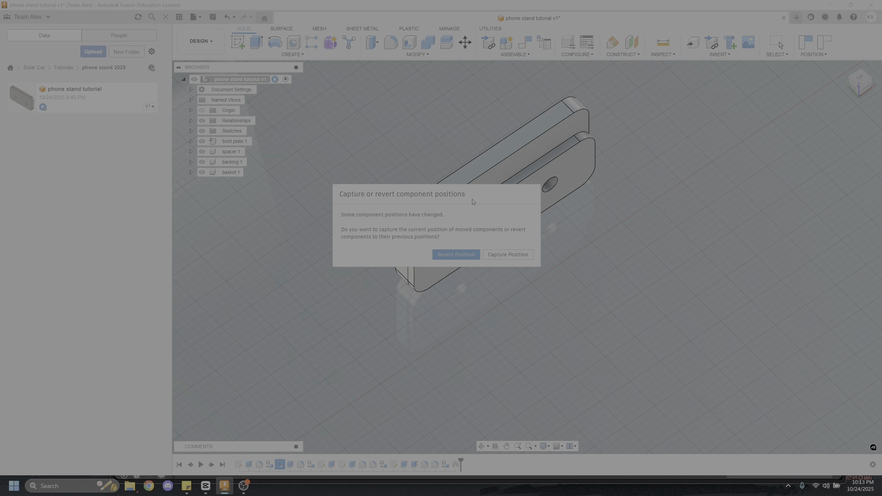
click(501, 260)
click(507, 219)
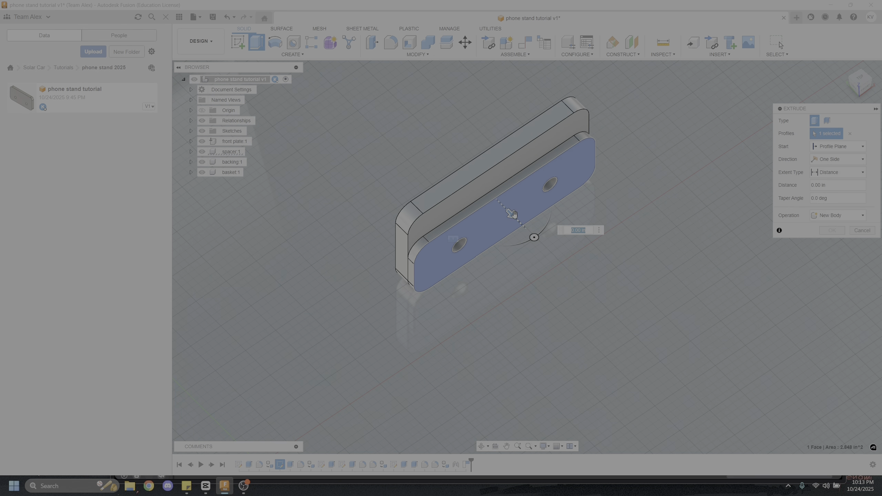
drag(528, 235, 538, 248)
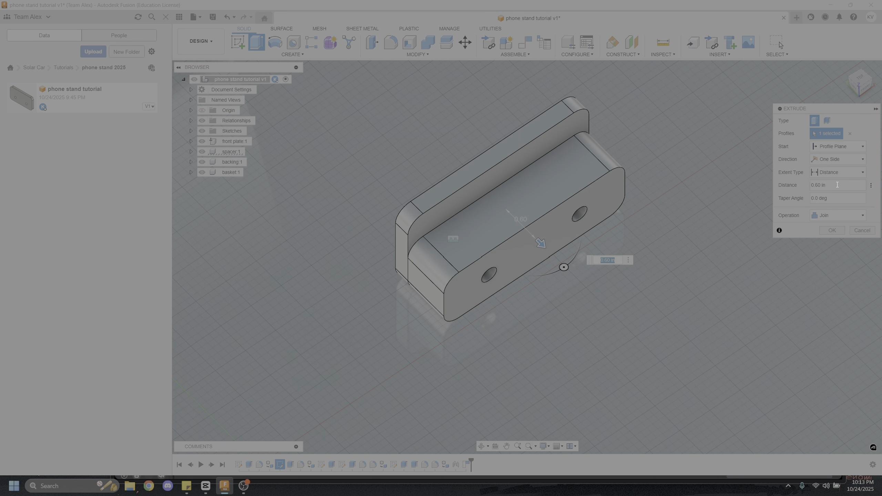
click(862, 231)
shift+middle_drag(456, 441, 519, 341)
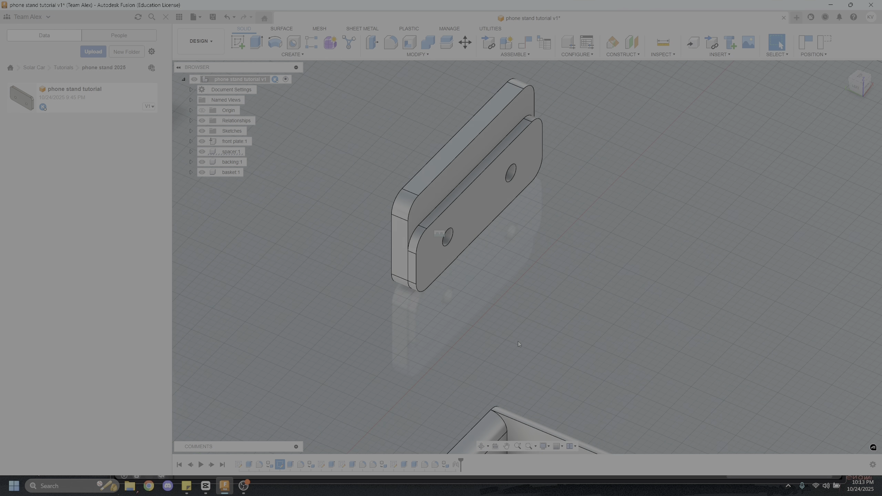
click(255, 44)
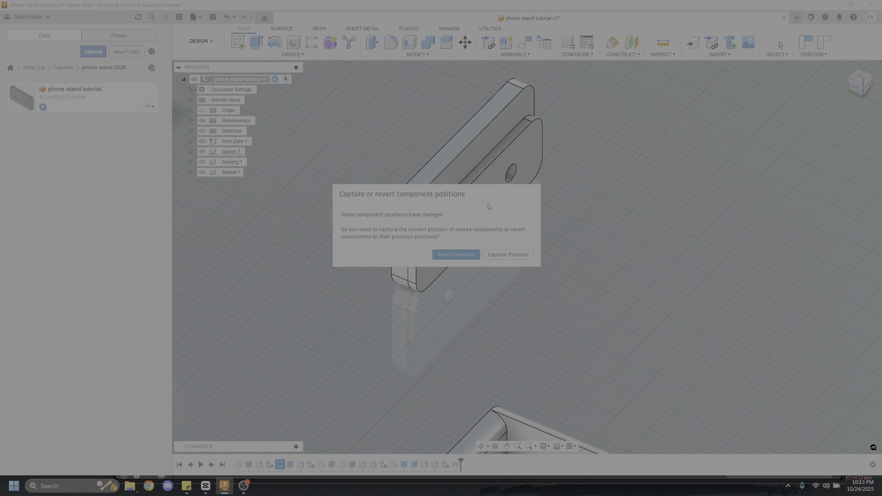
click(510, 256)
shift+middle_drag(447, 368, 423, 381)
scroll(423, 381, down, 6)
middle_drag(370, 430, 409, 342)
shift+drag(408, 342, 403, 337)
shift+middle_drag(403, 337, 455, 299)
scroll(397, 336, up, 5)
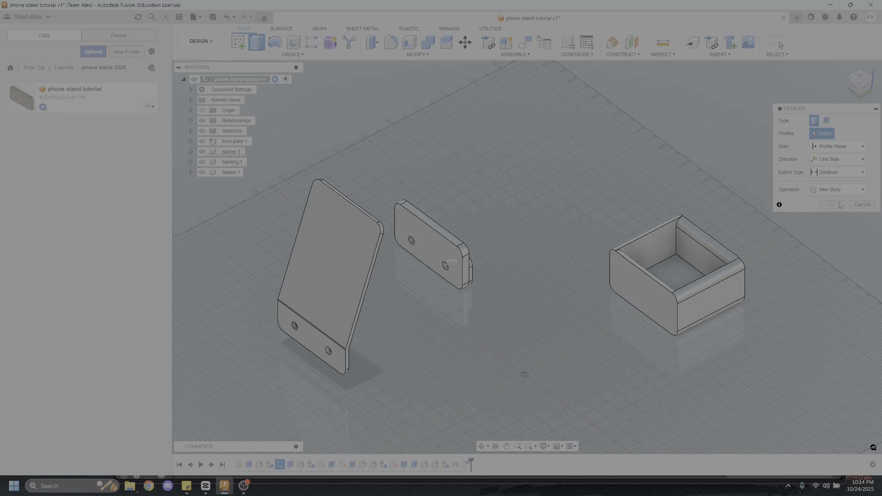
click(863, 205)
Paste a second copy of the spacer component and offset it -1.10 in along Y
scroll(518, 267, up, 5)
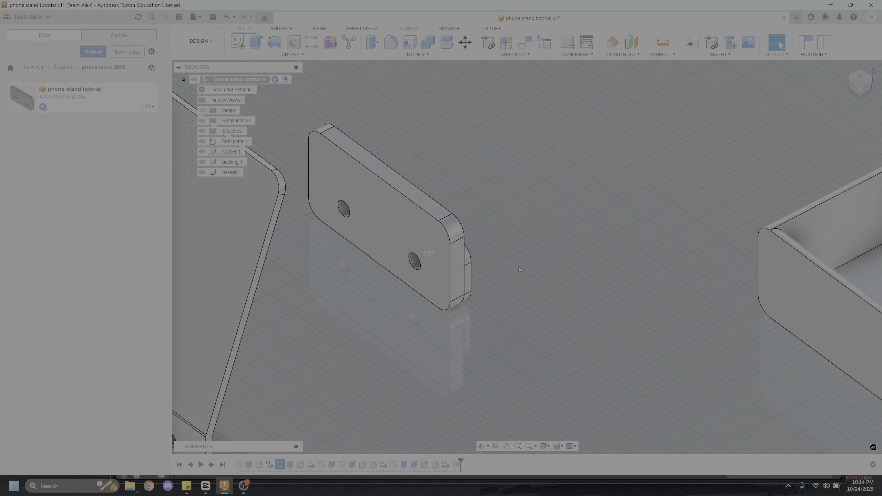
shift+middle_drag(518, 267, 453, 279)
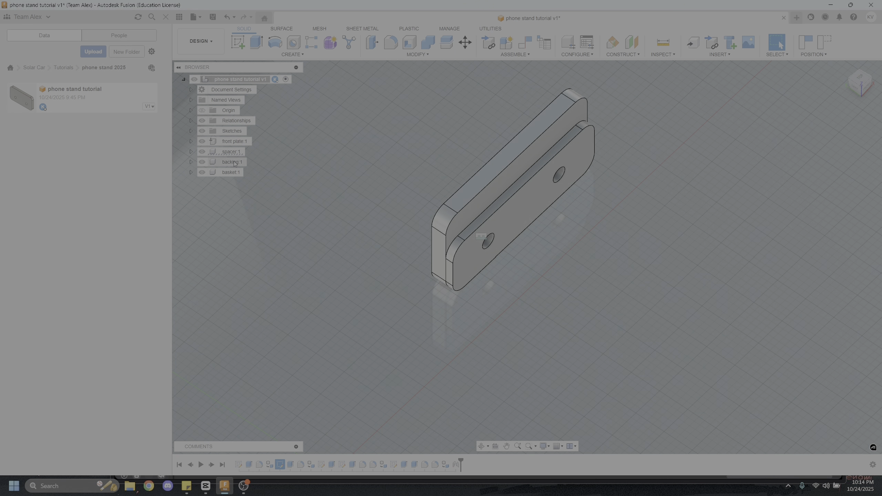
click(235, 154)
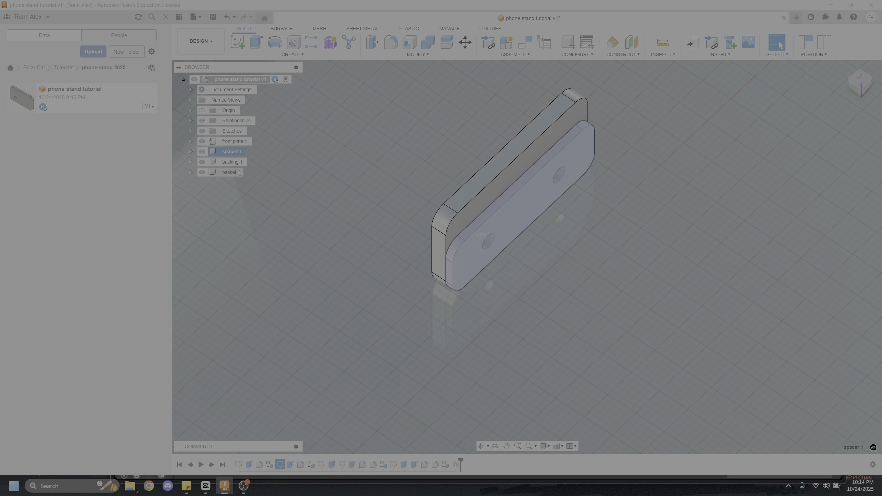
click(365, 193)
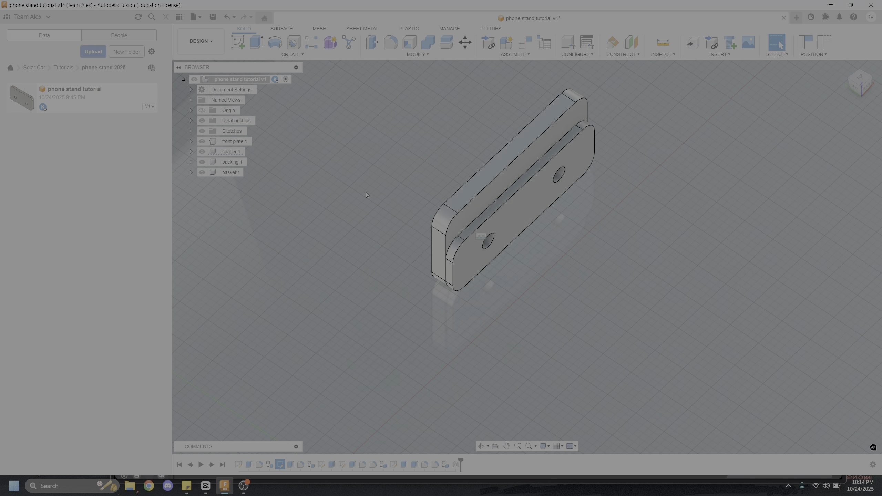
key(ctrl+v)
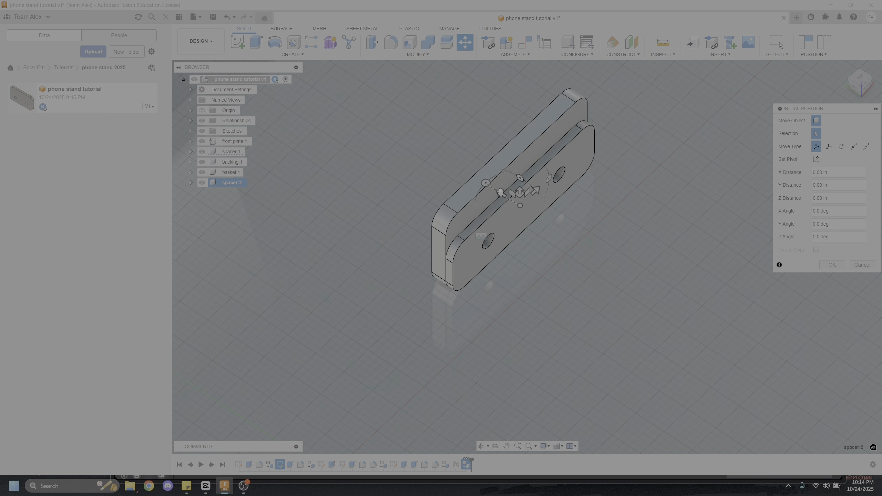
drag(500, 191, 562, 235)
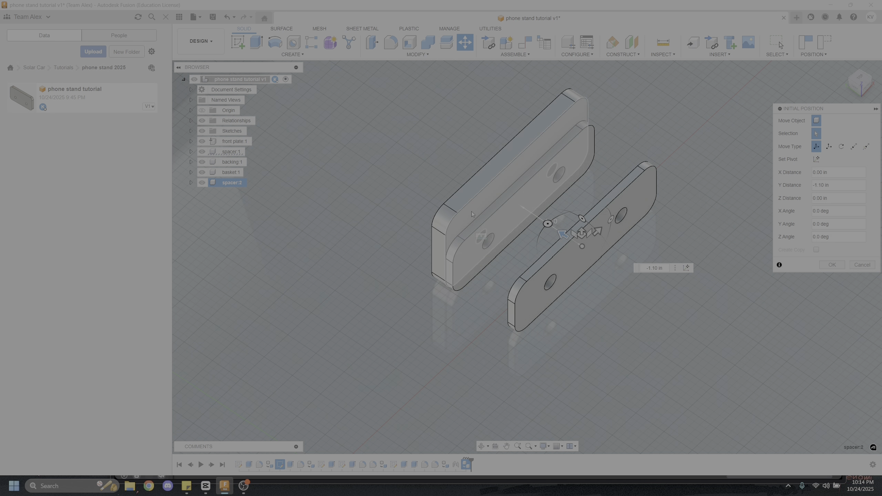
click(832, 264)
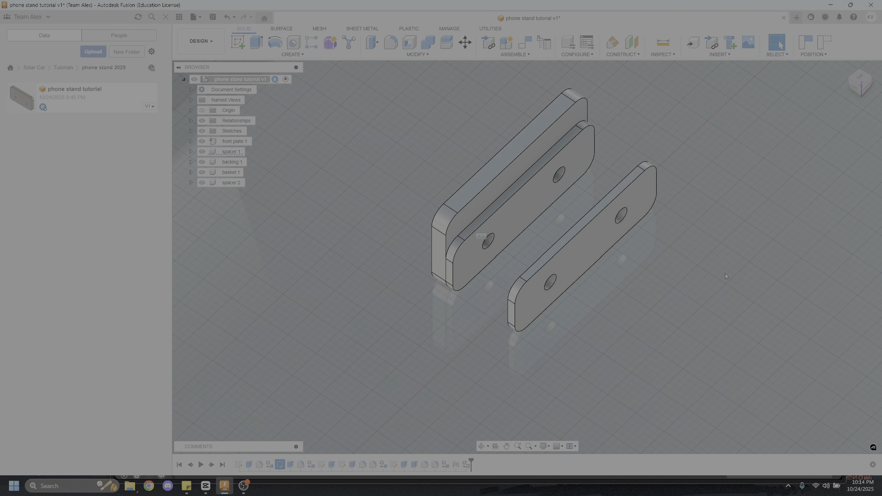
Delete the pasted spacer copy from the assembly
click(237, 184)
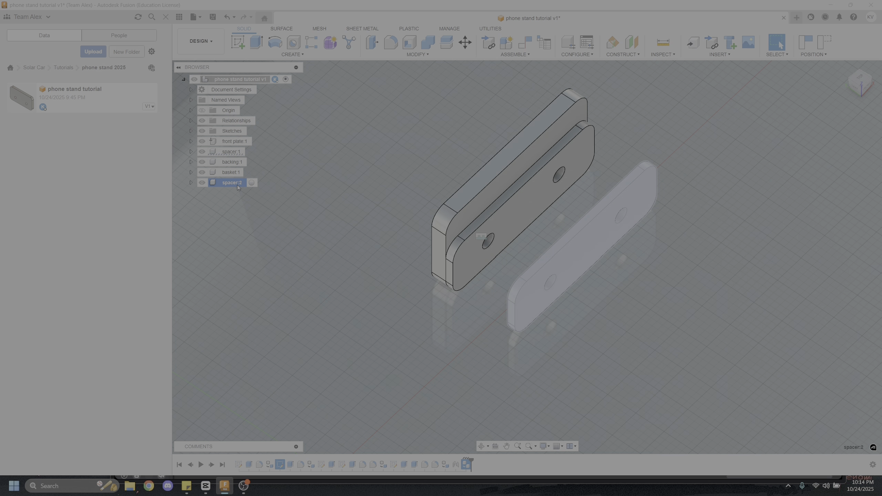
key(Delete)
key(F6)
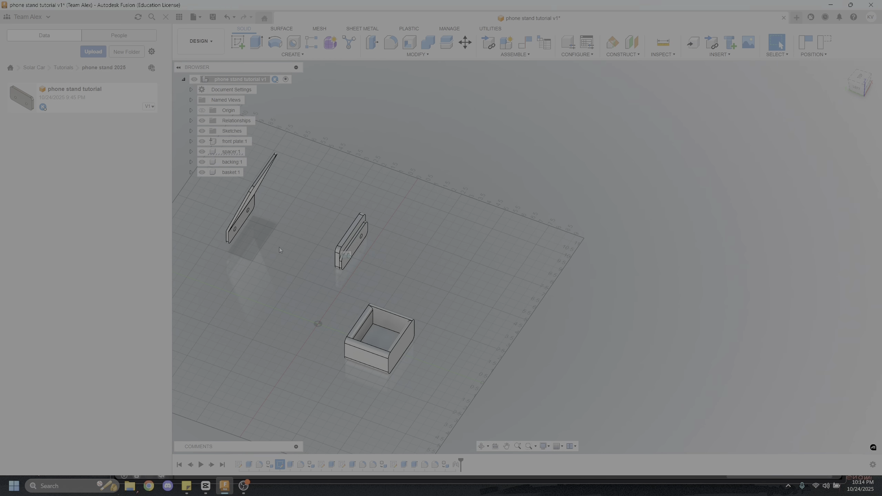
Join the backing to the spacer by snapping a hole in the backing's lower flange to the matching hole on the spacer's outer face
middle_drag(284, 247, 464, 266)
shift+middle_drag(288, 288, 409, 299)
scroll(408, 300, up, 6)
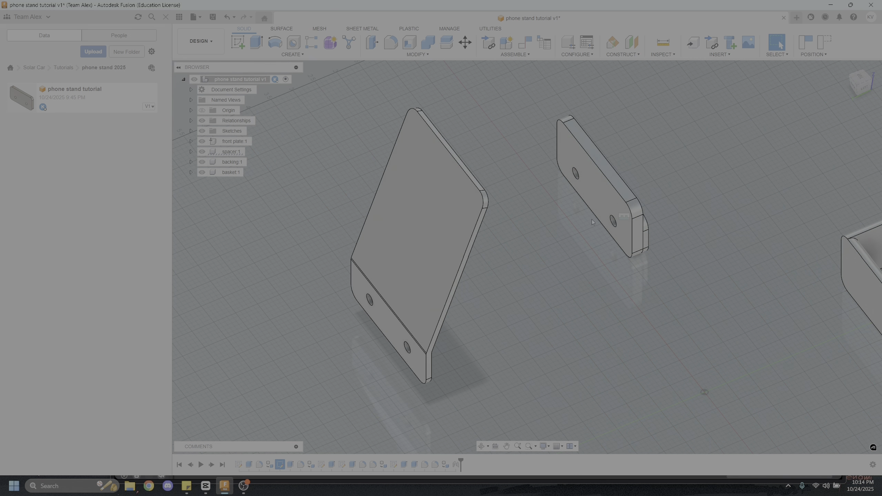
scroll(357, 313, up, 5)
key(j)
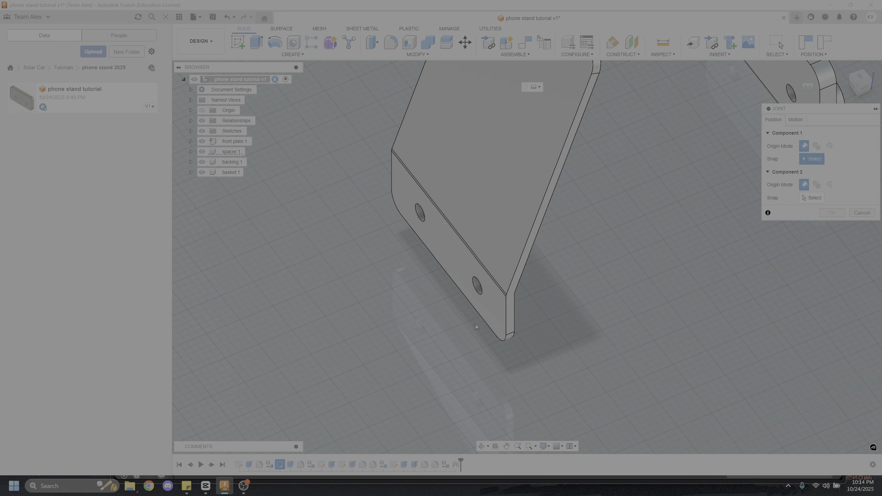
click(474, 283)
scroll(588, 263, down, 5)
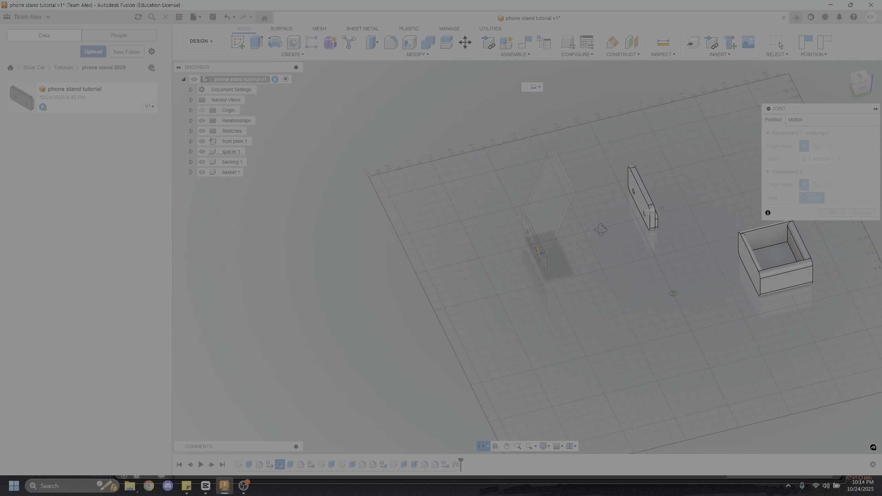
scroll(555, 256, up, 8)
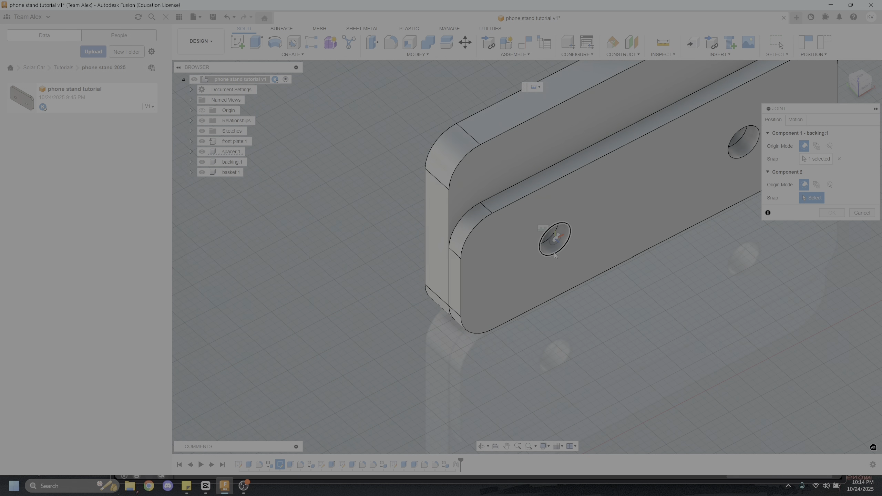
click(550, 256)
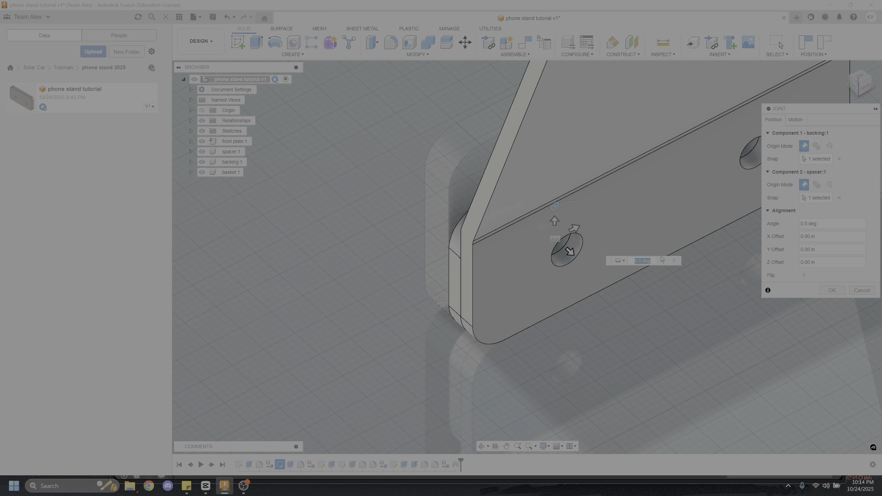
click(831, 291)
Examine the stacked front plate, spacer and backing from the back and the side
scroll(565, 325, down, 4)
shift+middle_drag(565, 326, 730, 306)
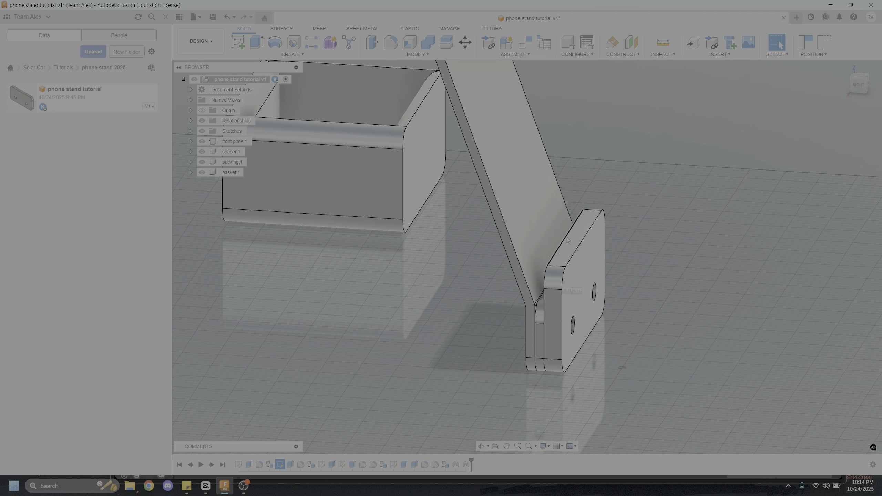
shift+middle_drag(567, 237, 492, 230)
shift+middle_drag(582, 237, 591, 237)
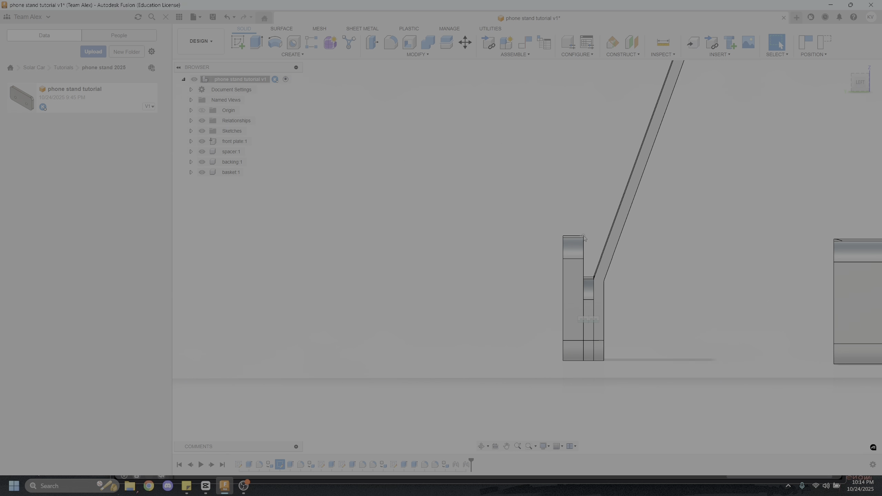
scroll(601, 250, down, 4)
shift+middle_drag(601, 250, 389, 198)
scroll(687, 278, up, 1)
scroll(583, 266, up, 3)
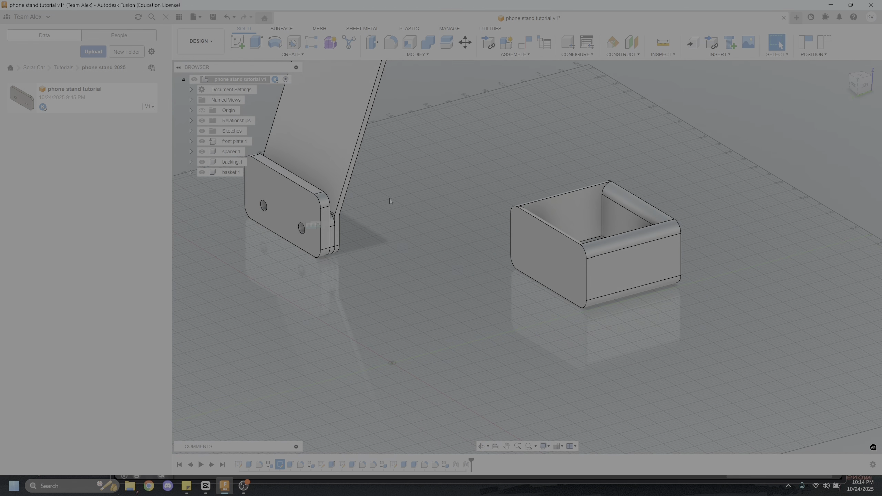
key(j)
click(553, 257)
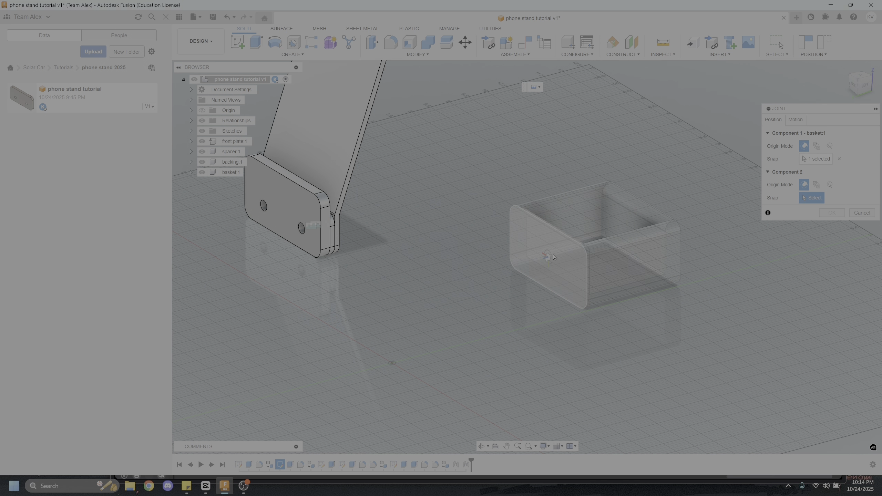
shift+middle_drag(554, 257, 410, 227)
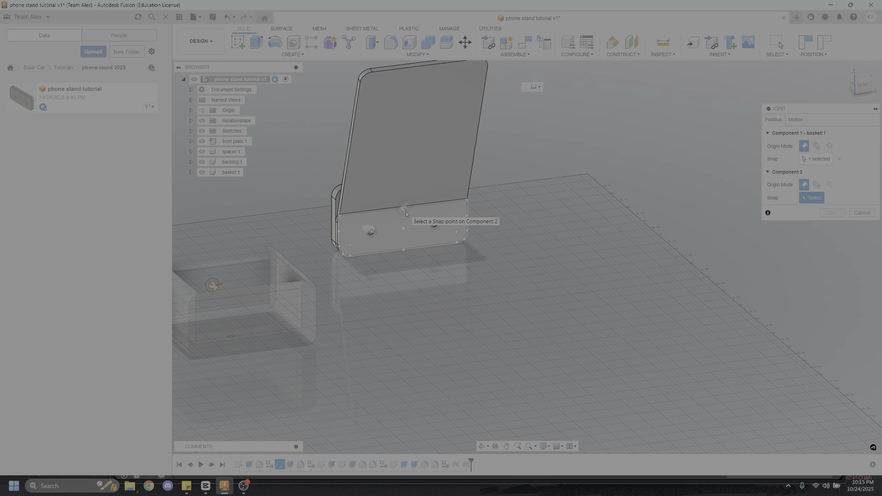
click(405, 212)
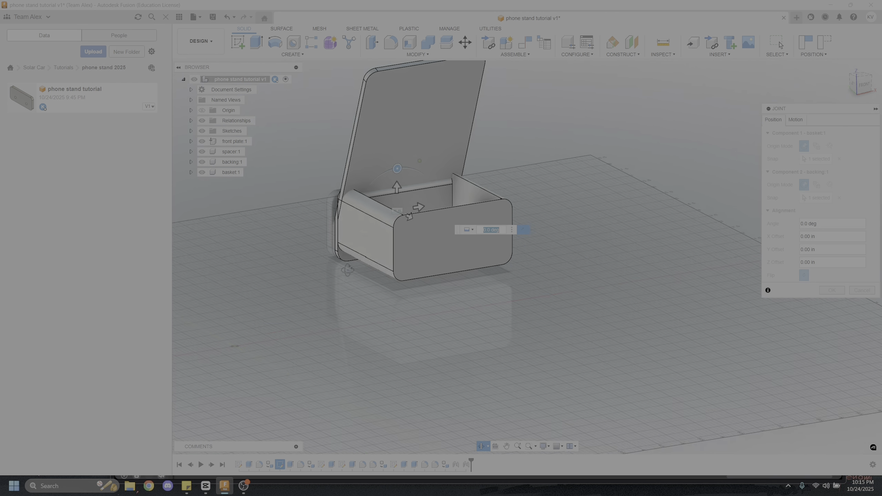
mouse_move(347, 270)
shift+middle_down()
mouse_move(547, 264)
mouse_move(356, 273)
shift+middle_up()
mouse_move(378, 193)
mouse_down()
mouse_move(378, 215)
mouse_move(378, 204)
mouse_up()
scroll(378, 206, up, 5)
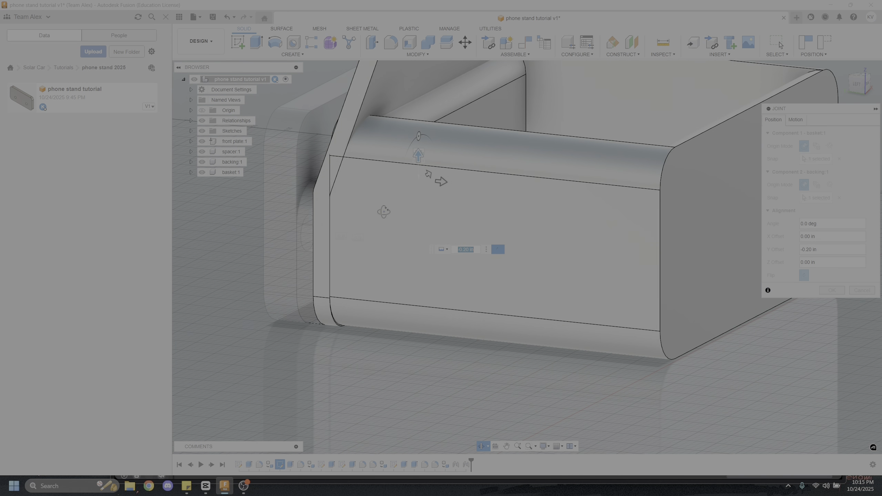
drag(443, 179, 539, 188)
scroll(455, 331, down, 3)
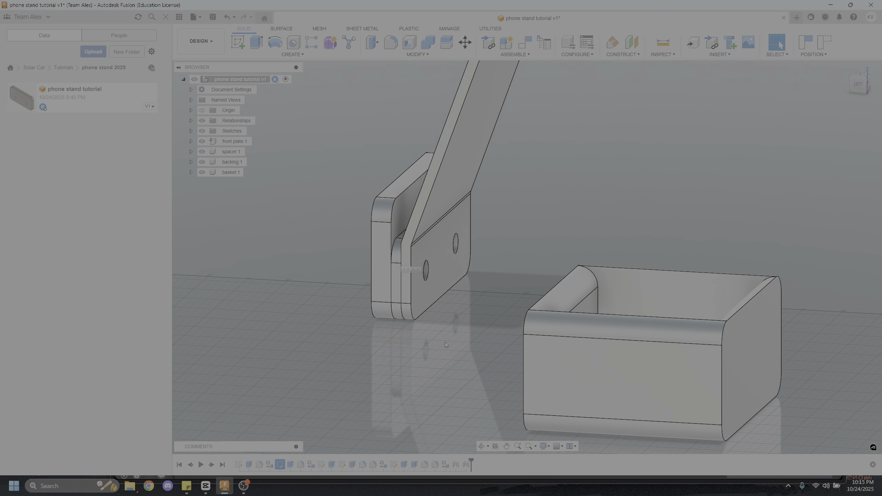
Copy the spacer component and paste it, moving the copy clear of the backing toward the basket
click(233, 152)
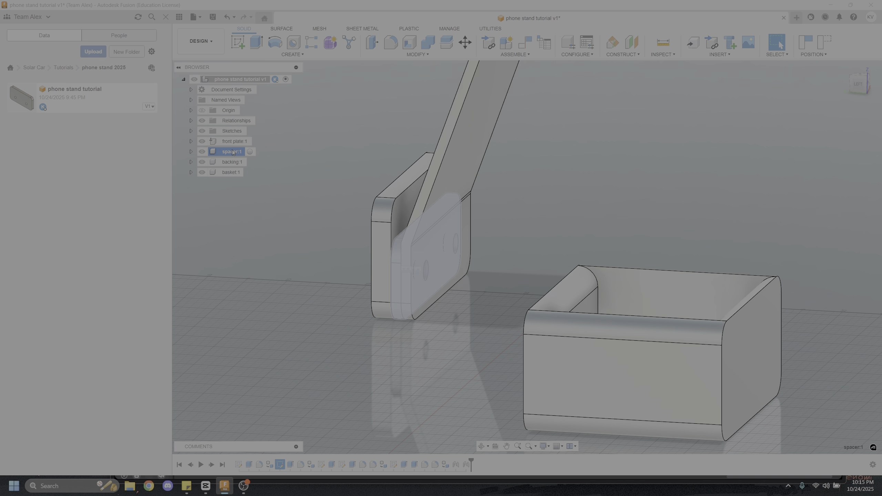
key(ctrl+c)
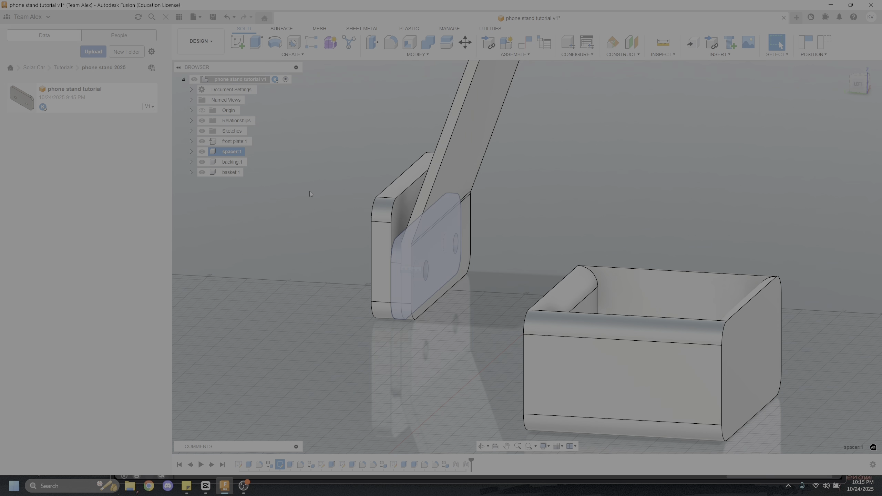
key(ctrl+v)
drag(399, 253, 475, 270)
click(843, 266)
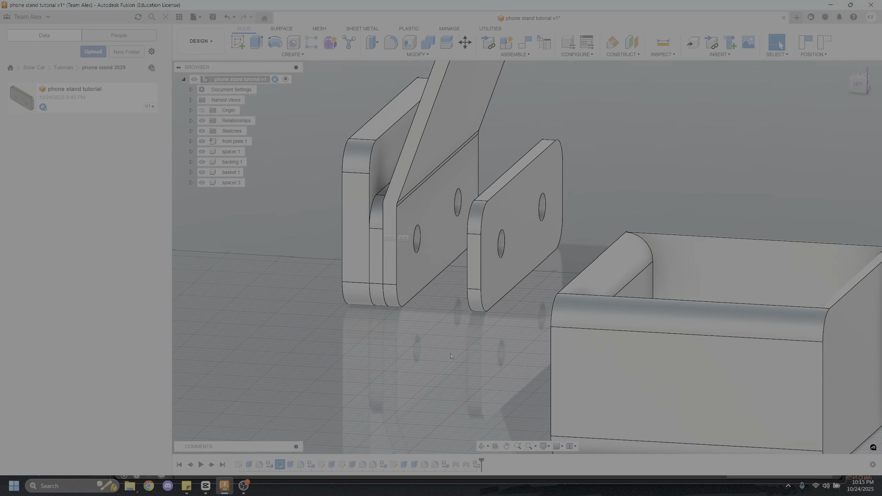
Join the pasted spacer copy to the backing by snapping its hole to the matching hole on the backing flange's outer face
scroll(450, 353, up, 3)
key(j)
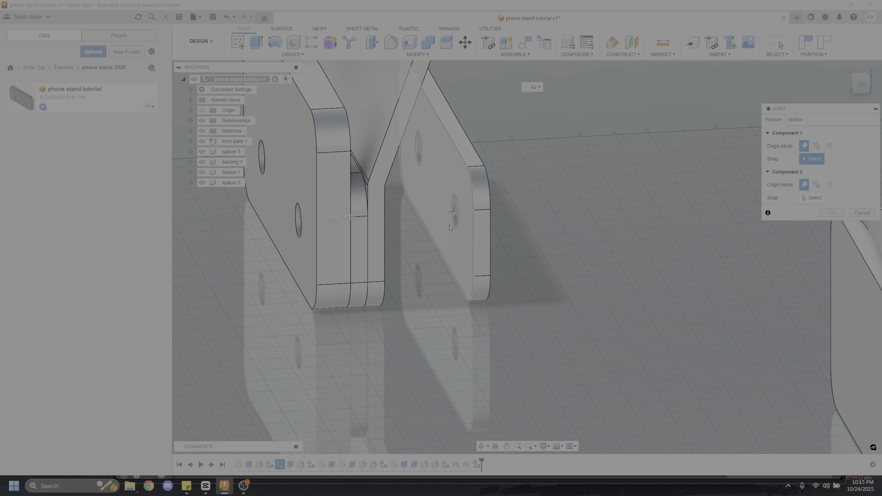
click(454, 226)
shift+middle_drag(452, 230, 357, 240)
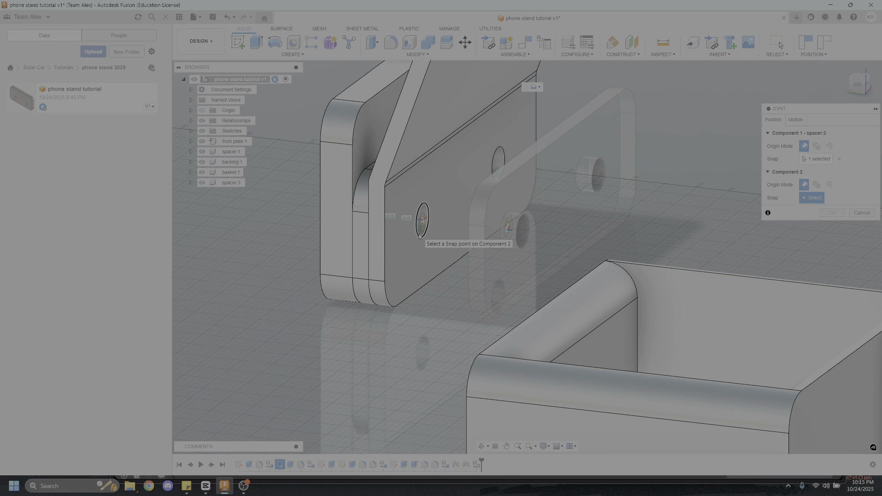
click(419, 236)
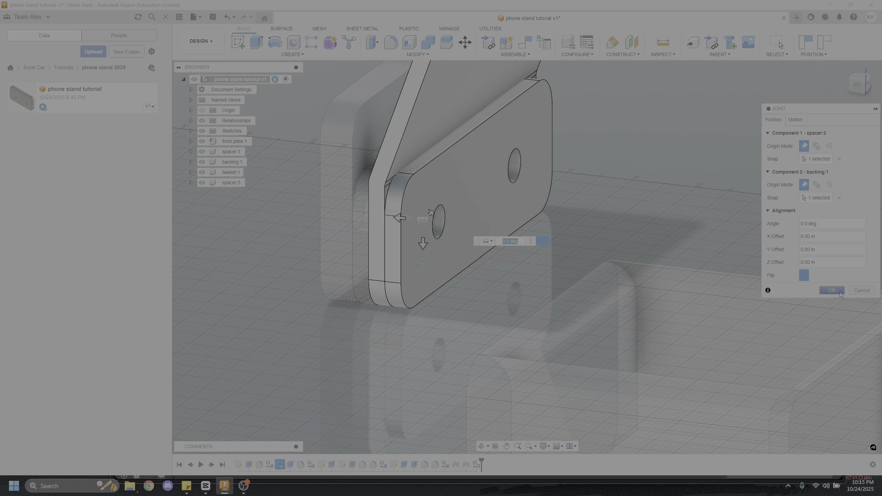
click(836, 291)
Join the basket to the outer spacer by snapping the lower-edge midpoint of the basket's end face to the spacer face's lower-edge midpoint
scroll(473, 170, up, 3)
shift+middle_drag(459, 185, 474, 172)
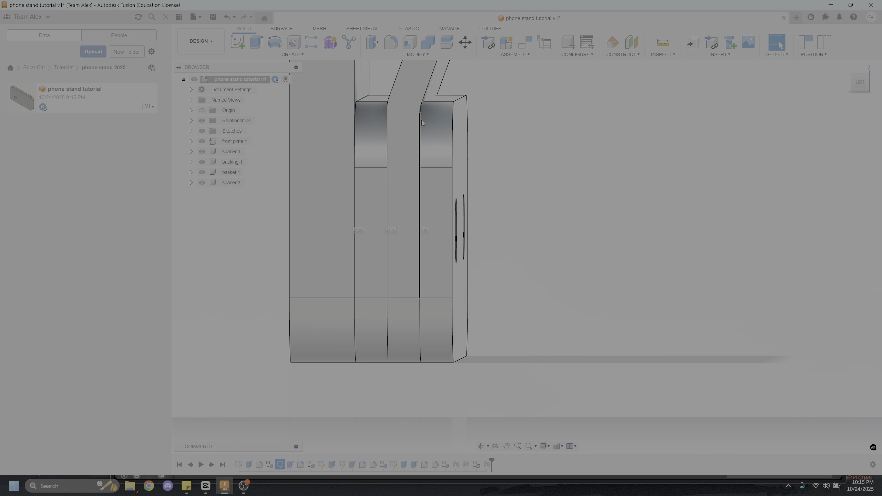
scroll(423, 123, down, 3)
shift+middle_drag(423, 123, 481, 218)
key(j)
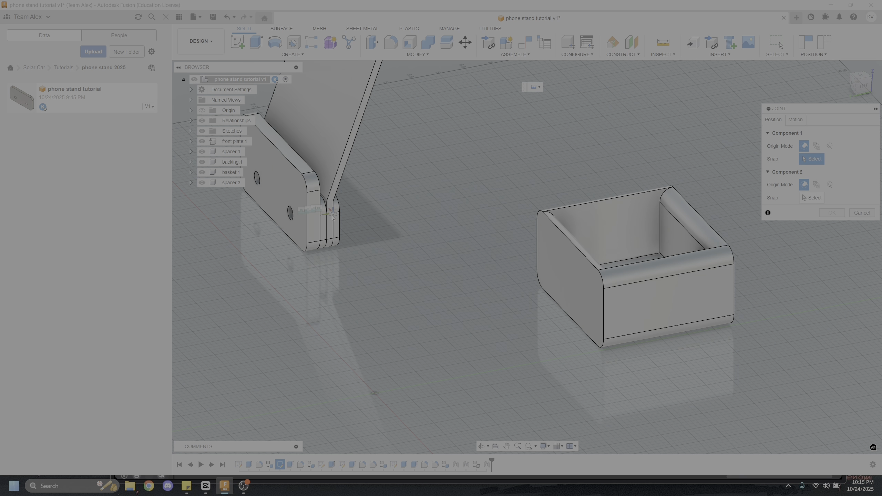
shift+middle_drag(478, 248, 507, 240)
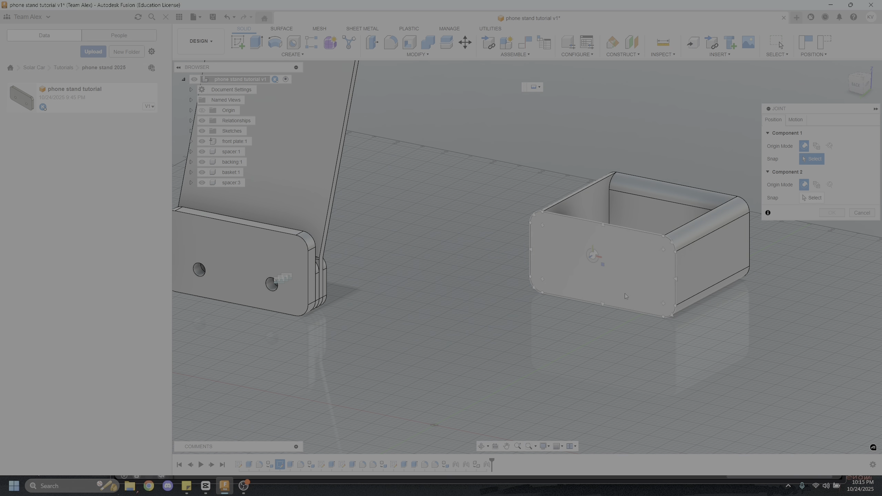
click(610, 308)
shift+middle_drag(604, 305, 400, 283)
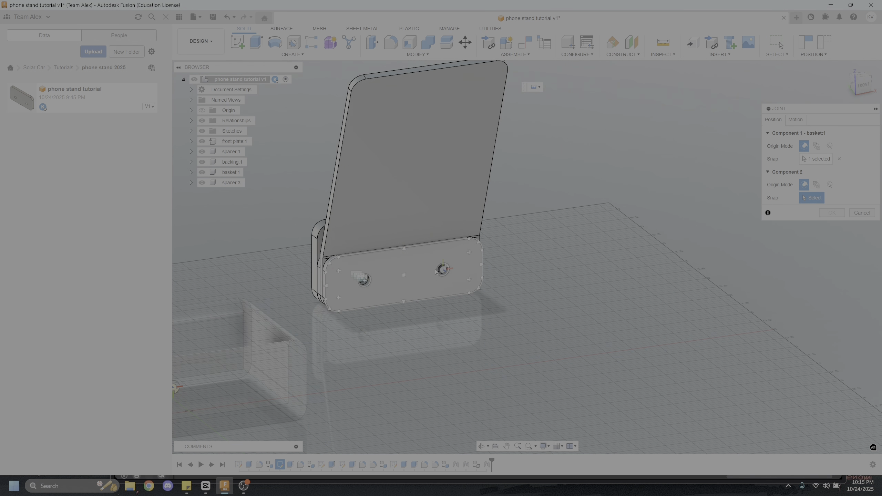
click(413, 302)
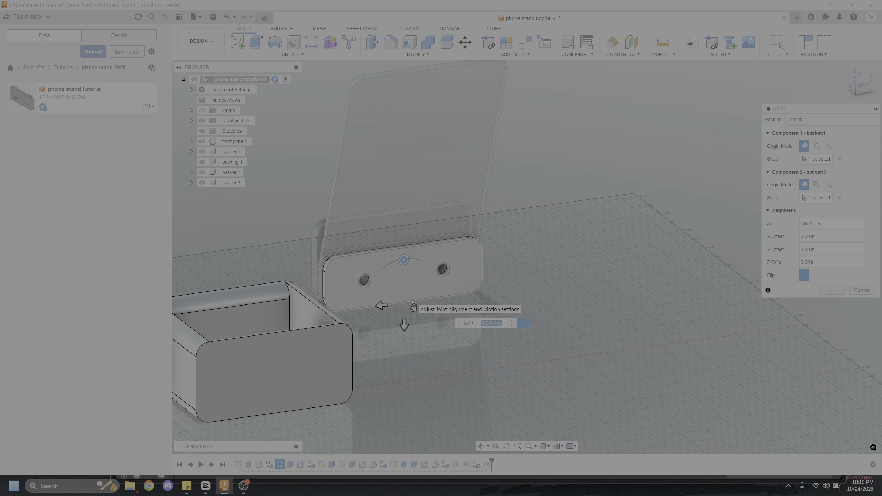
click(831, 291)
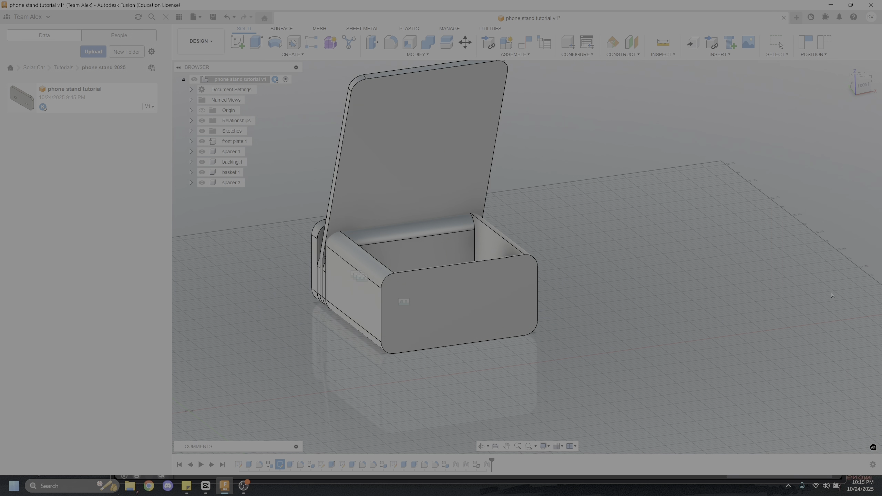
Inspect the assembly from the side and delete the joint between the basket and the outer spacer
scroll(448, 274, up, 10)
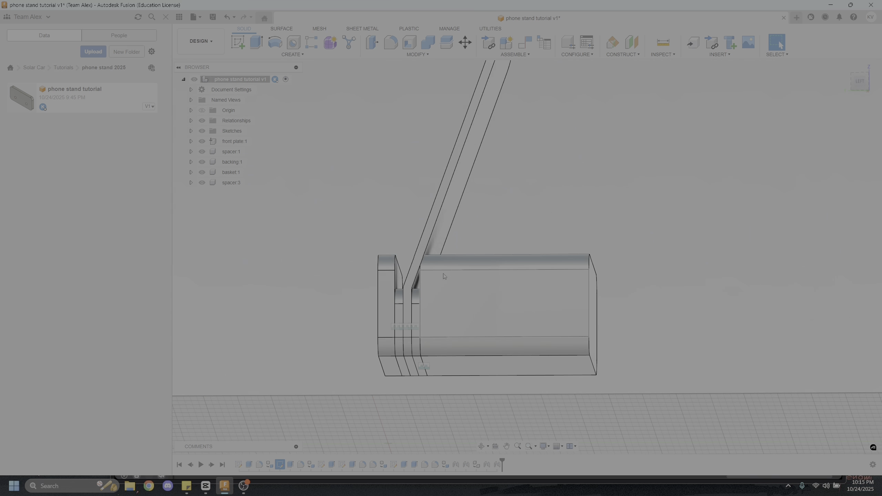
shift+middle_drag(396, 229, 465, 373)
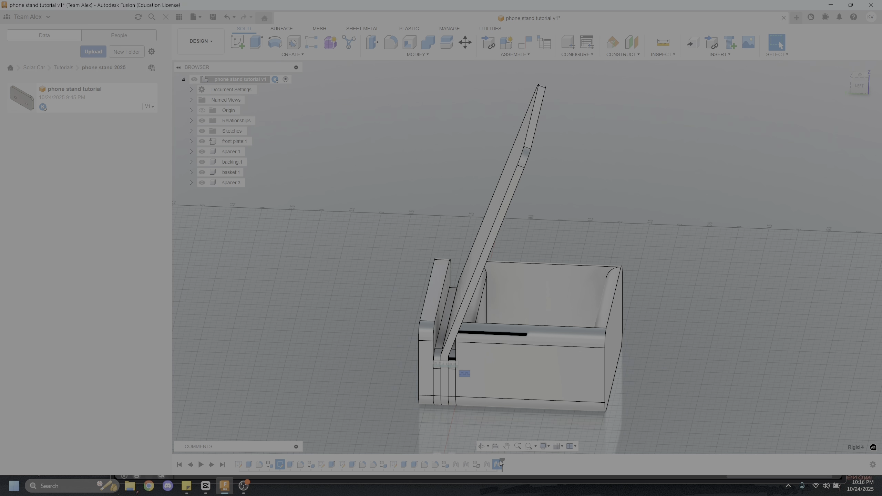
right_click(465, 373)
click(444, 365)
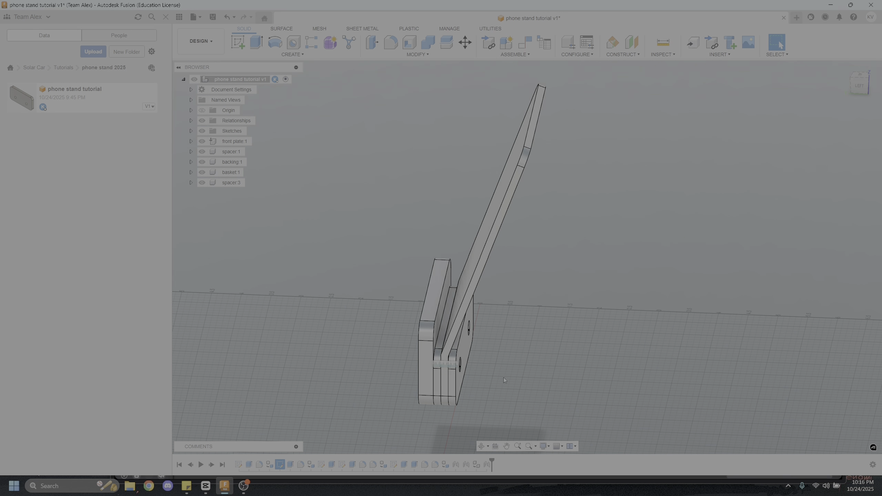
Extrude the outer spacer's exposed face by 0.125 in, joined to the existing spacer body
shift+middle_drag(503, 377, 503, 360)
scroll(495, 328, up, 5)
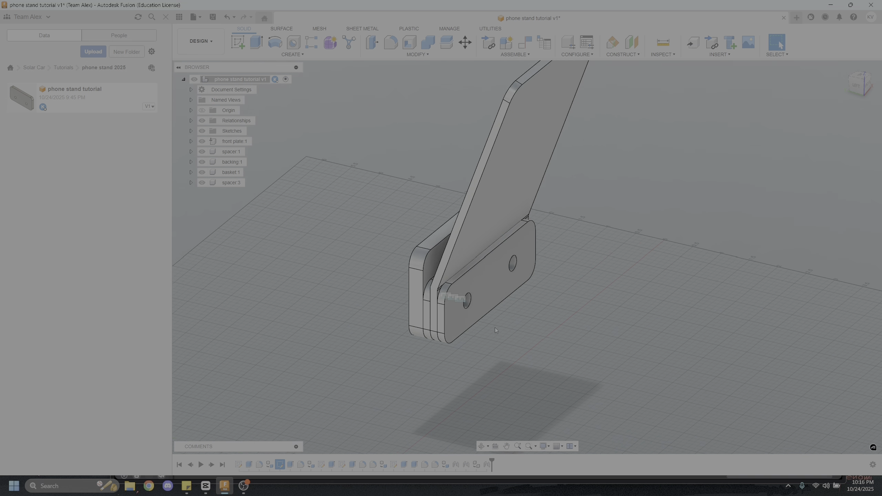
click(256, 43)
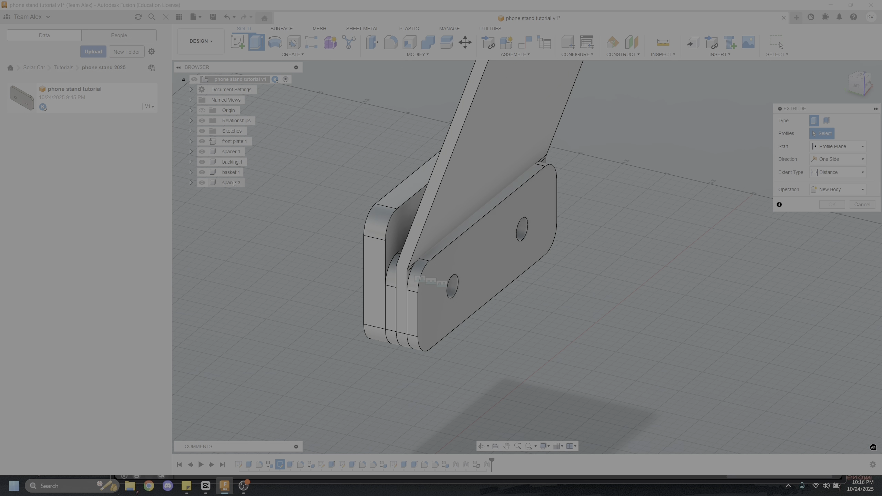
click(476, 259)
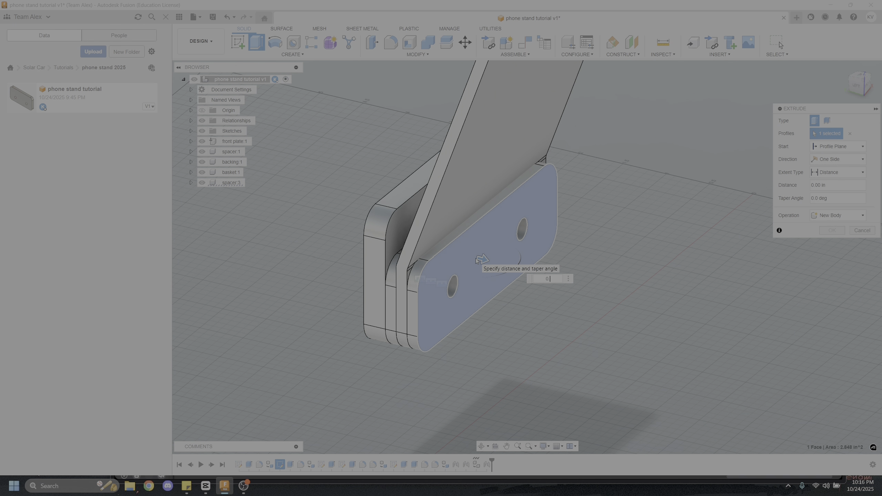
text(0.25)
key(Return)
text(0)
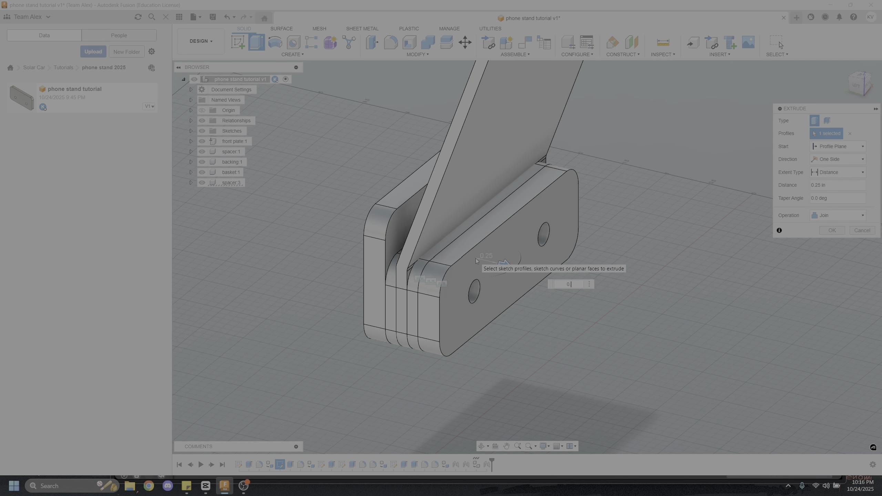
text(.125)
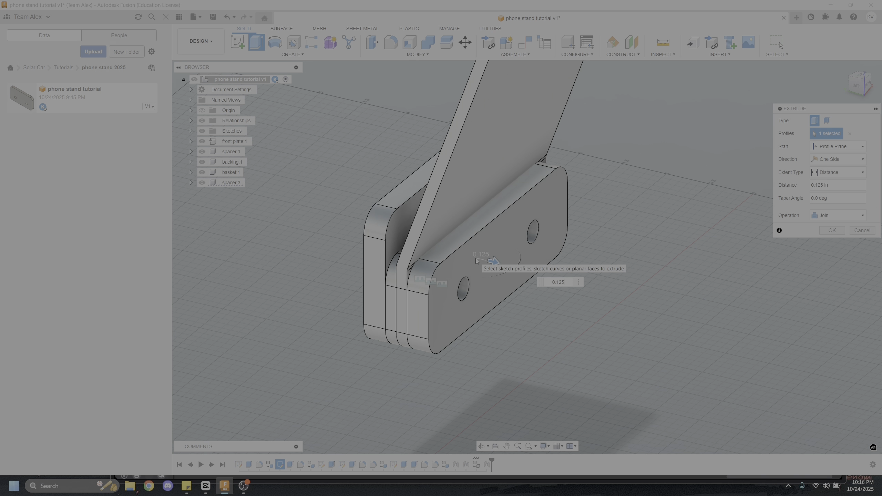
key(Return)
Check both spacers' thickness from the side and delete the rigid joint between the backing and the inner spacer
shift+middle_drag(451, 288, 476, 281)
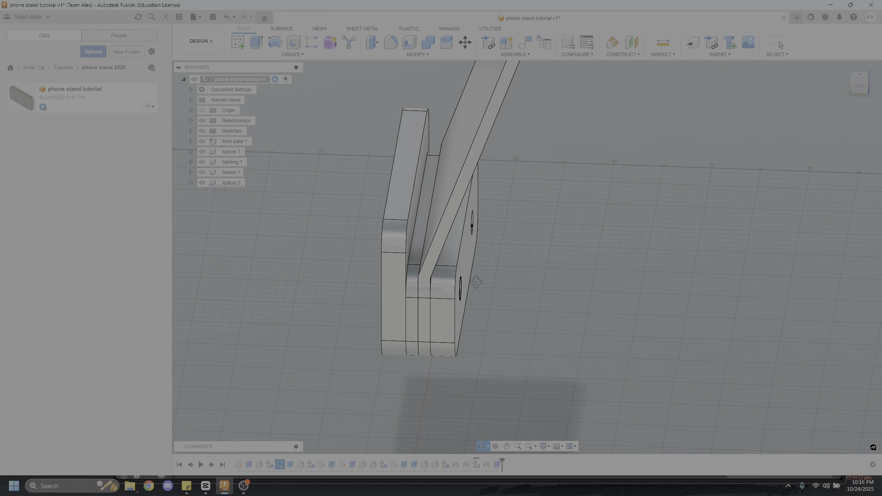
click(242, 155)
shift+middle_drag(415, 273, 461, 315)
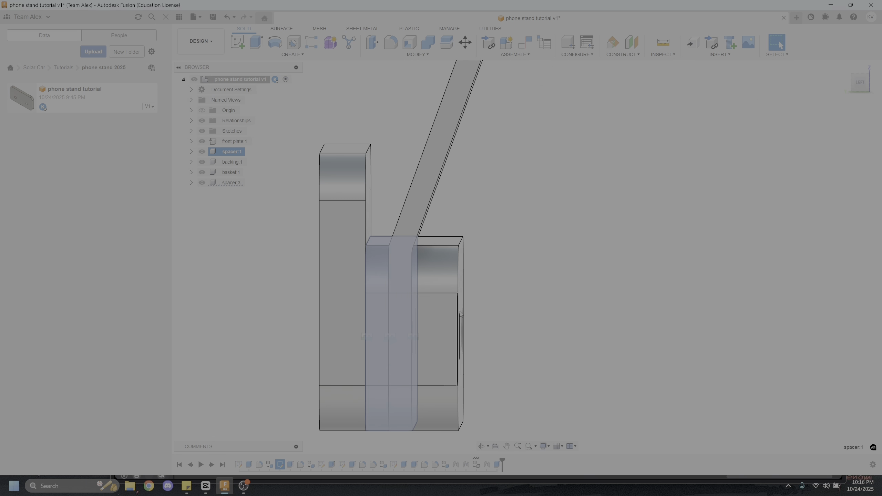
click(592, 307)
scroll(534, 298, up, 3)
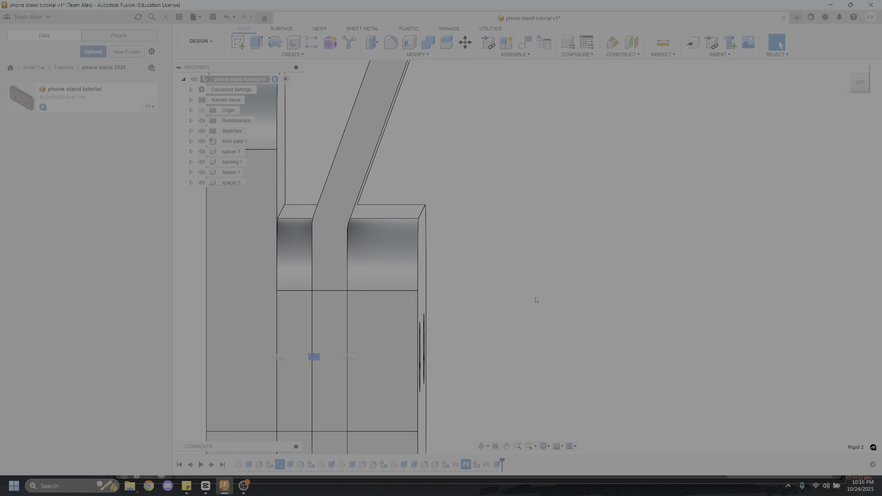
scroll(535, 297, down, 7)
shift+middle_drag(535, 298, 523, 305)
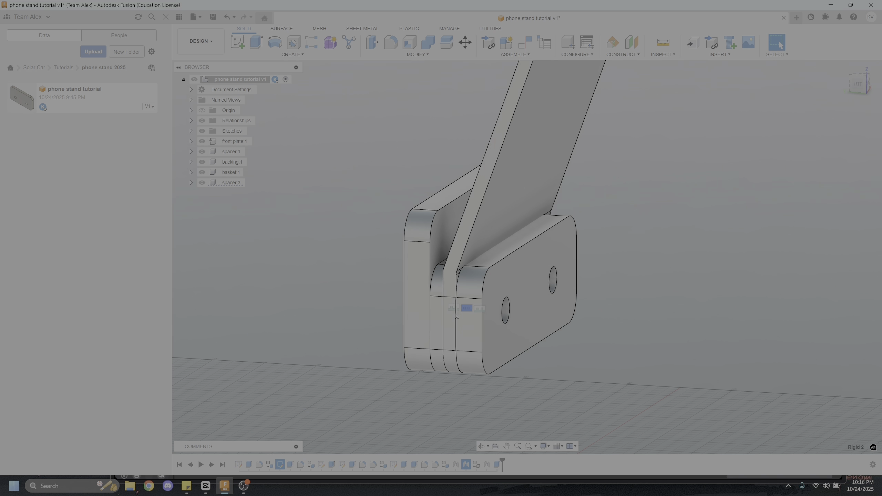
key(ctrl+z)
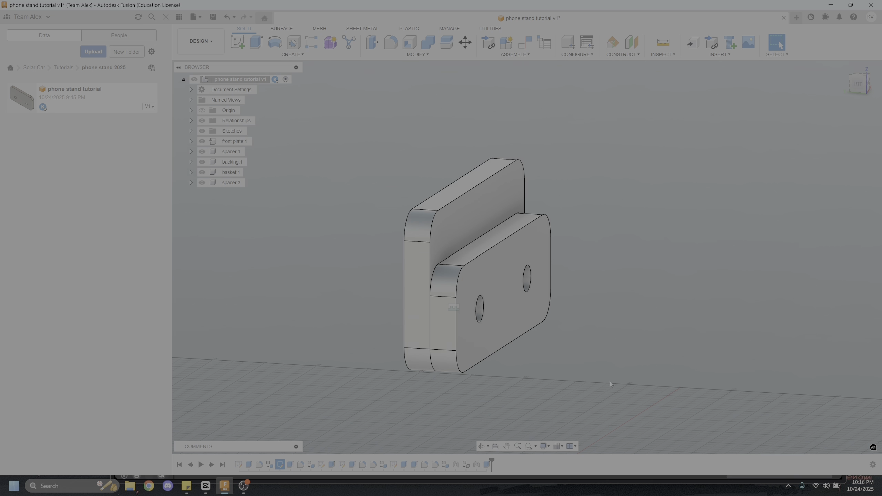
Rejoin the backing to the inner spacer by snapping the backing flange's hole to the matching hole on the spacer's outer face
scroll(610, 384, down, 7)
scroll(420, 376, up, 4)
shift+middle_drag(420, 376, 448, 329)
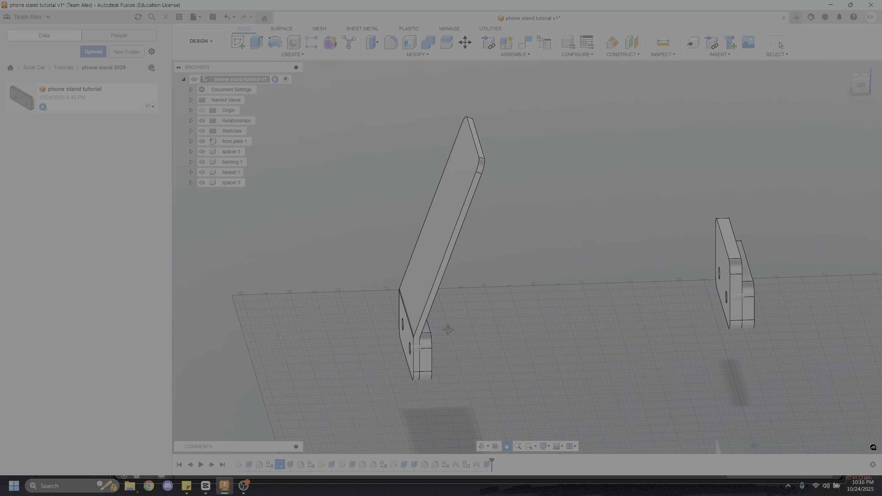
scroll(448, 330, up, 5)
key(j)
click(408, 368)
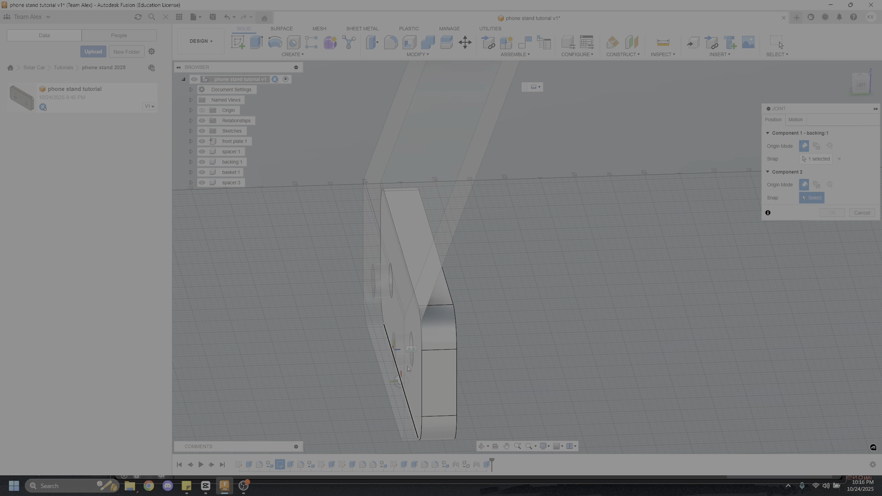
scroll(610, 335, down, 6)
shift+middle_drag(610, 335, 453, 255)
scroll(716, 321, up, 3)
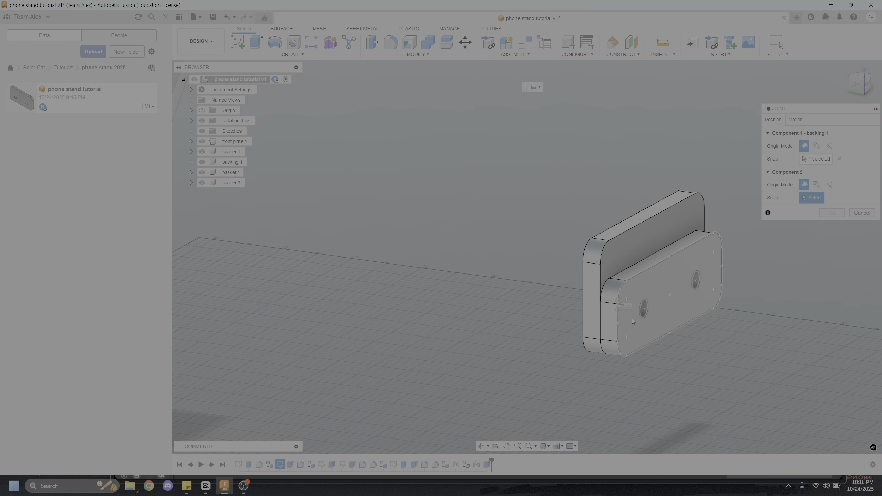
click(640, 322)
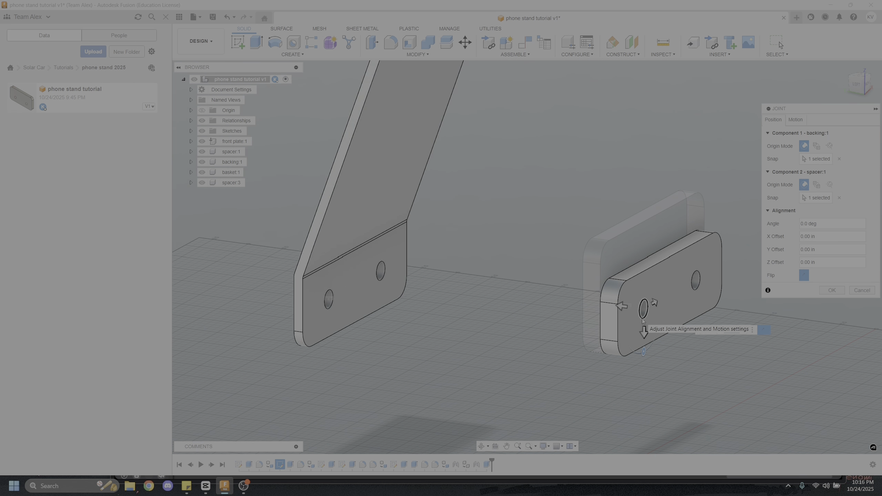
click(831, 292)
scroll(832, 292, down, 5)
shift+middle_drag(807, 332, 642, 334)
middle_drag(805, 317, 531, 300)
shift+middle_drag(694, 293, 670, 302)
middle_drag(670, 302, 568, 301)
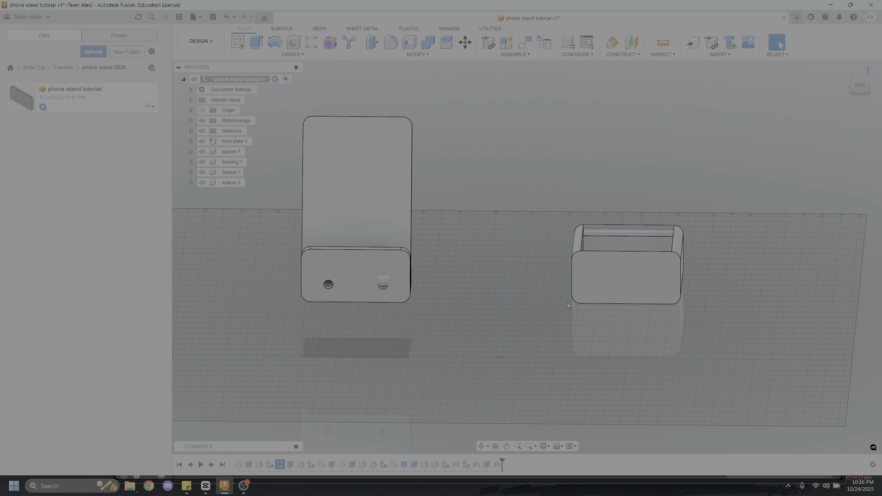
Join the basket to the outer spacer by snapping the bottom edge midpoints of their mating faces together, and check the fit from the side
scroll(560, 307, up, 3)
key(j)
click(667, 288)
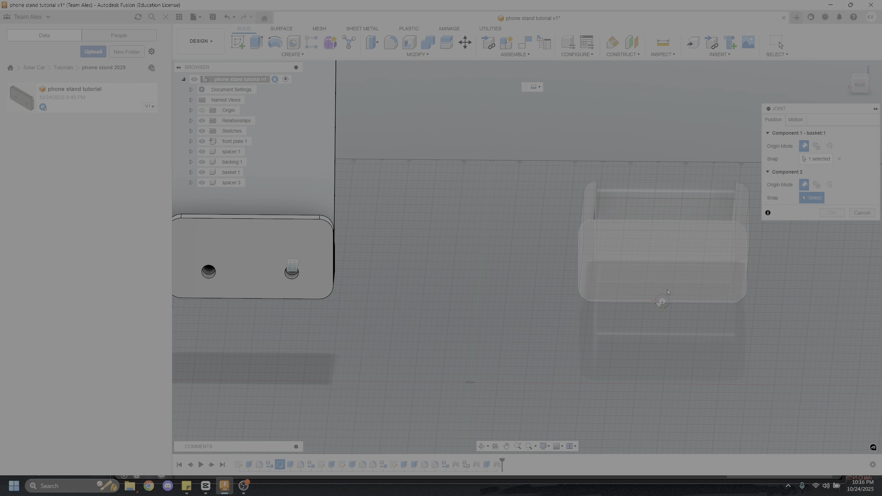
scroll(451, 258, down, 3)
shift+middle_drag(450, 257, 354, 250)
scroll(489, 205, up, 4)
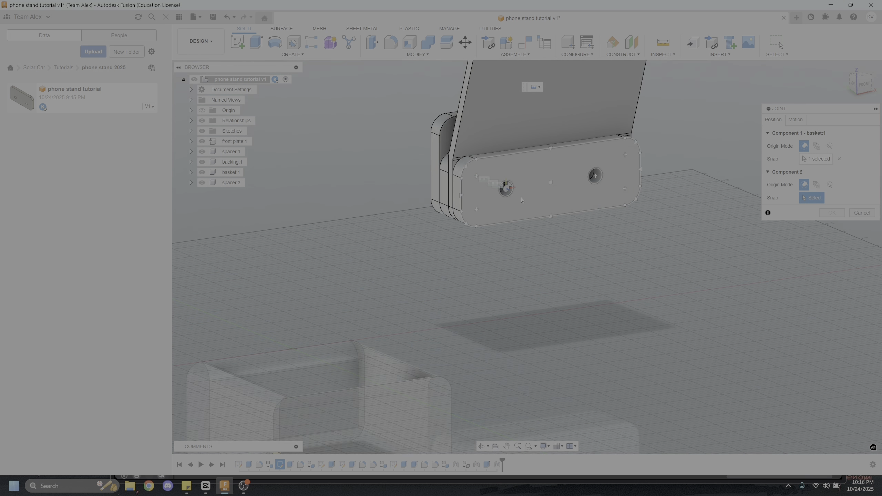
click(563, 210)
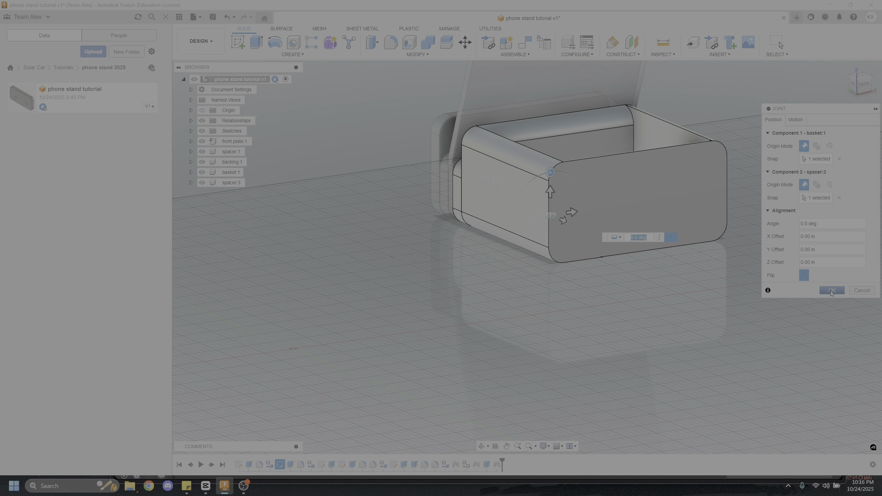
click(831, 291)
scroll(539, 280, down, 4)
shift+middle_drag(539, 280, 587, 275)
scroll(566, 196, up, 5)
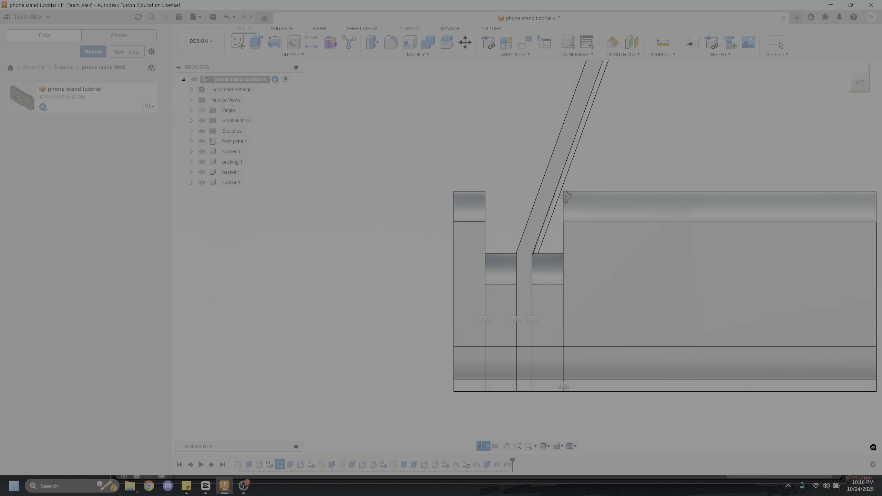
shift+middle_drag(508, 163, 566, 255)
shift+middle_drag(618, 238, 527, 228)
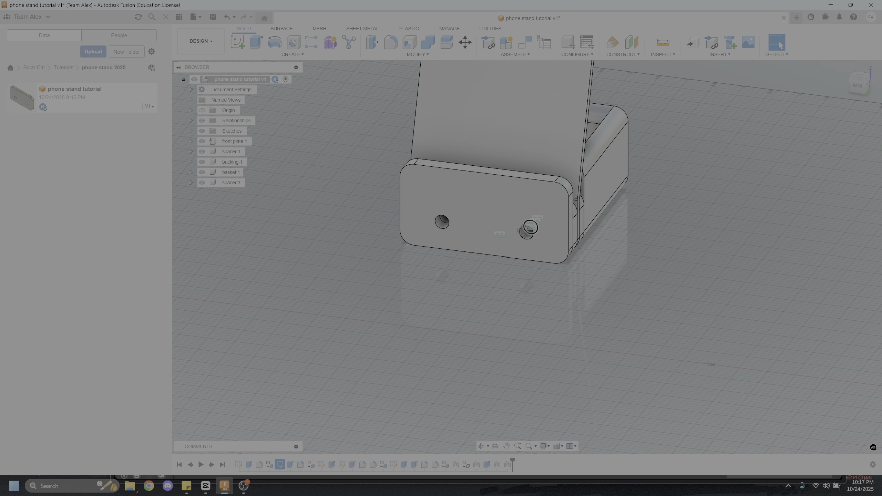
shift+middle_drag(512, 162, 522, 258)
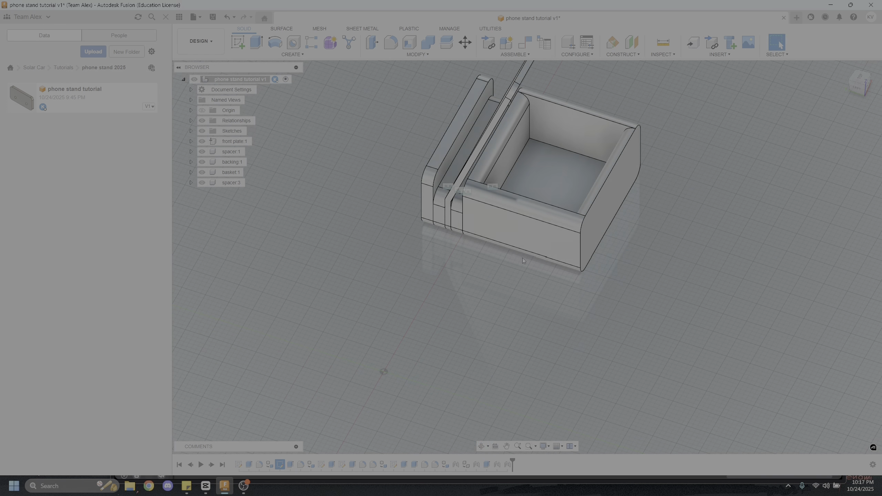
click(260, 48)
shift+middle_drag(451, 195, 529, 293)
scroll(344, 229, up, 2)
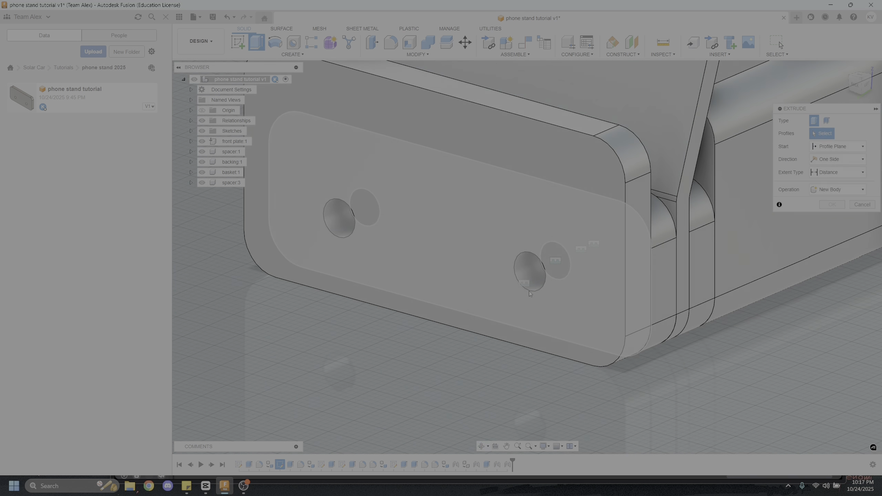
click(519, 259)
key(Escape)
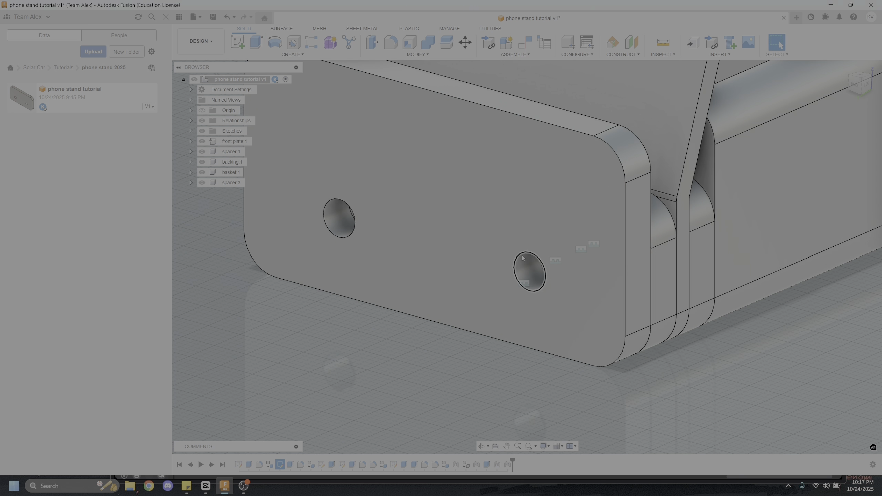
Extrude the first sketch's two hole circles -3.60 in as a cut through both basket walls
click(190, 131)
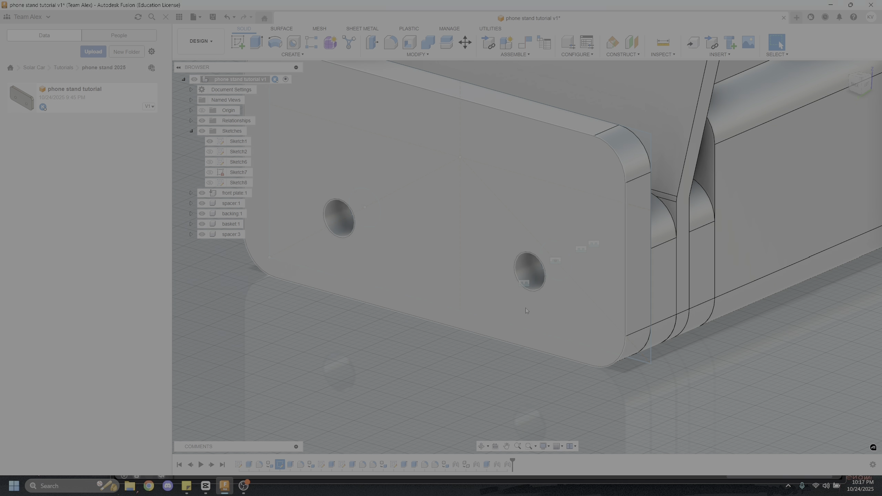
shift+middle_drag(525, 308, 606, 267)
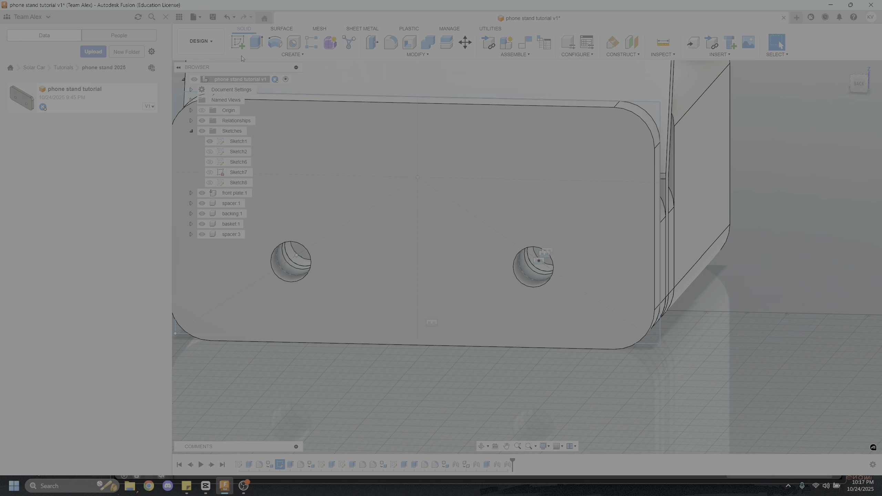
click(257, 41)
click(545, 270)
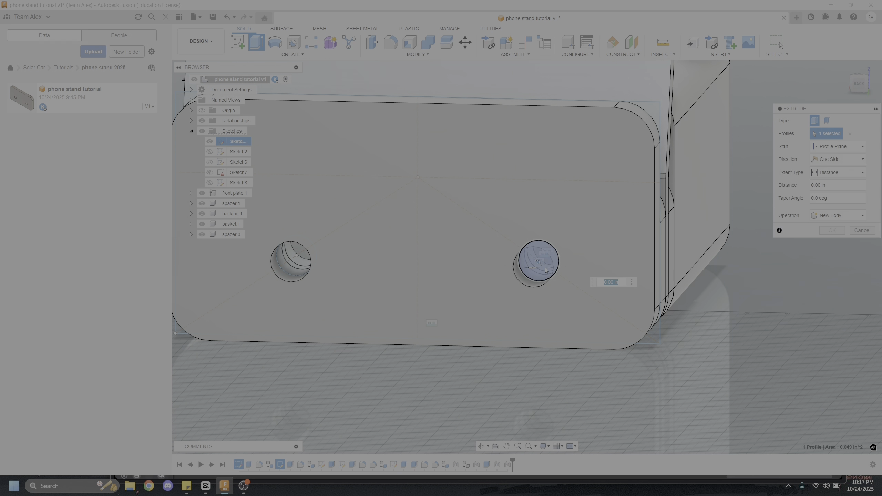
click(295, 257)
scroll(489, 239, down, 4)
shift+middle_drag(512, 224, 482, 224)
drag(624, 133, 871, 173)
middle_drag(683, 242, 553, 212)
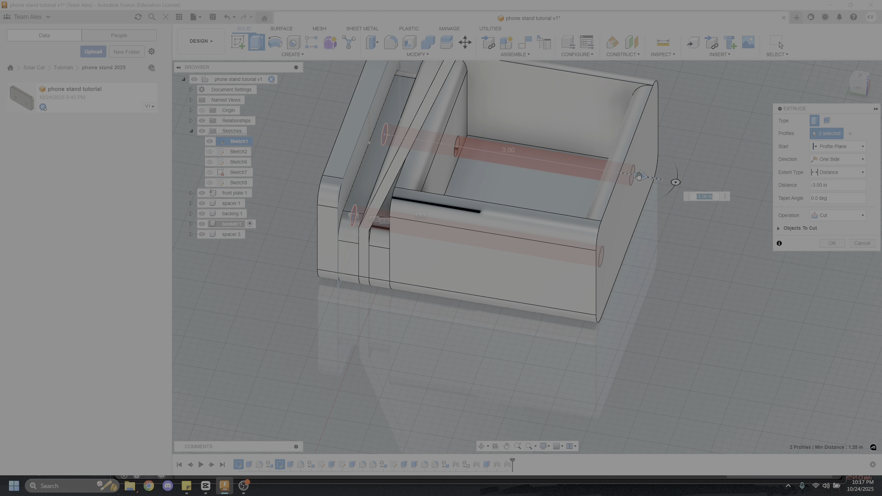
drag(640, 176, 689, 184)
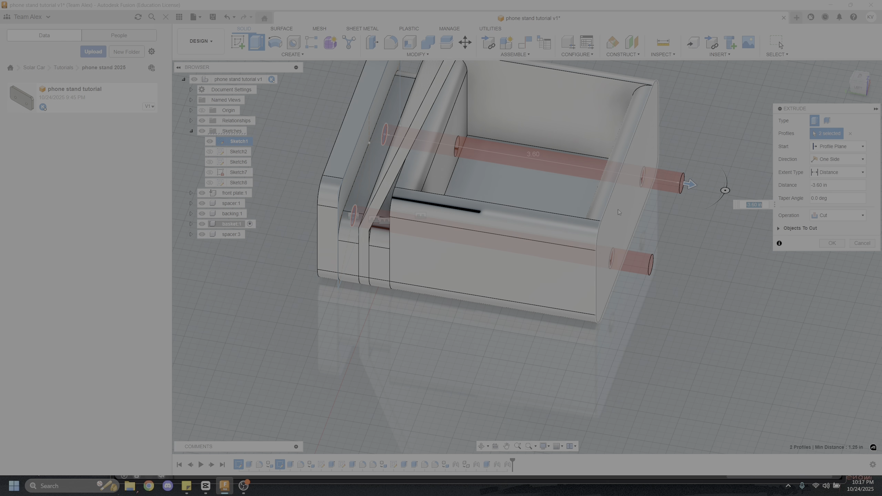
click(833, 243)
Start a sketch on the front plate's outer face and draw two concentric circles centred on one of its holes
shift+middle_drag(685, 219, 361, 259)
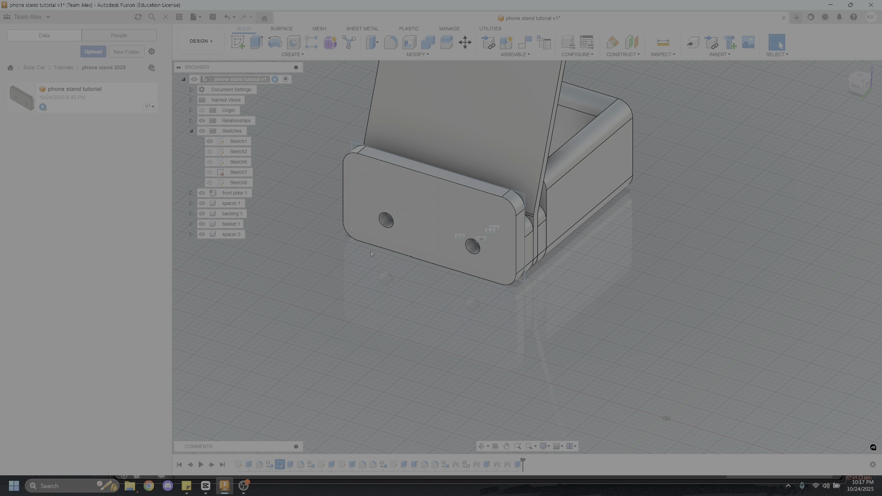
click(242, 44)
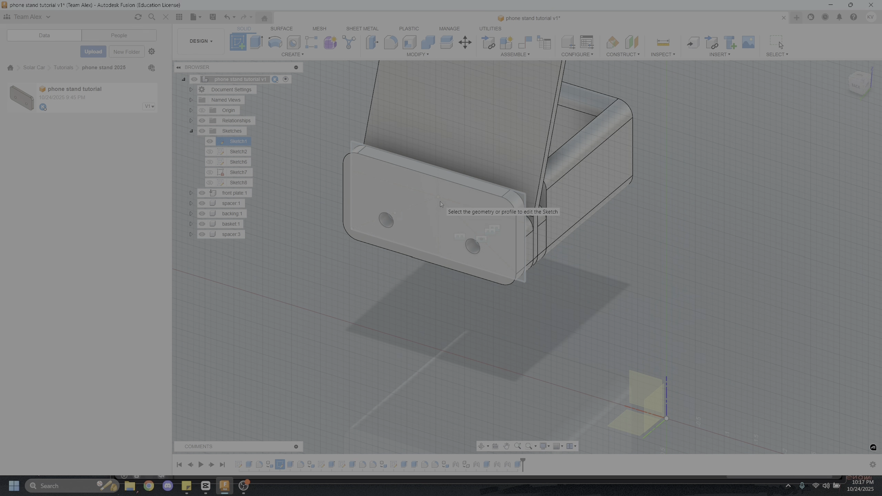
click(349, 155)
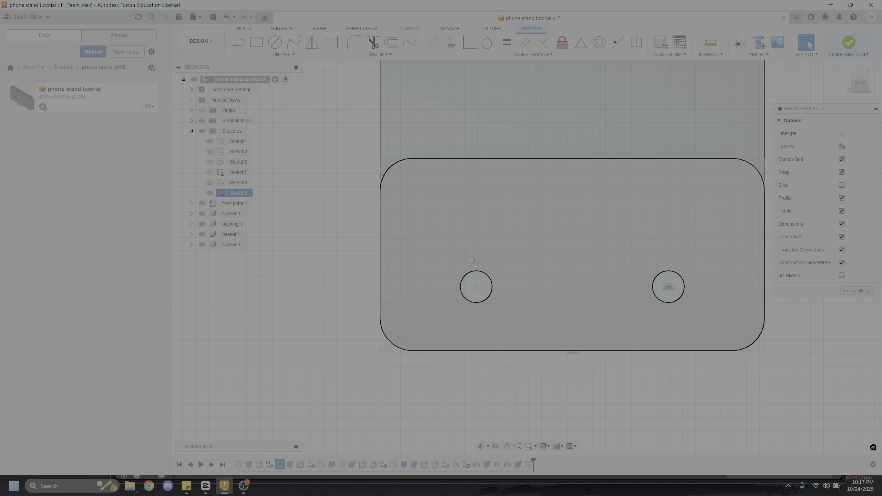
key(c)
click(476, 287)
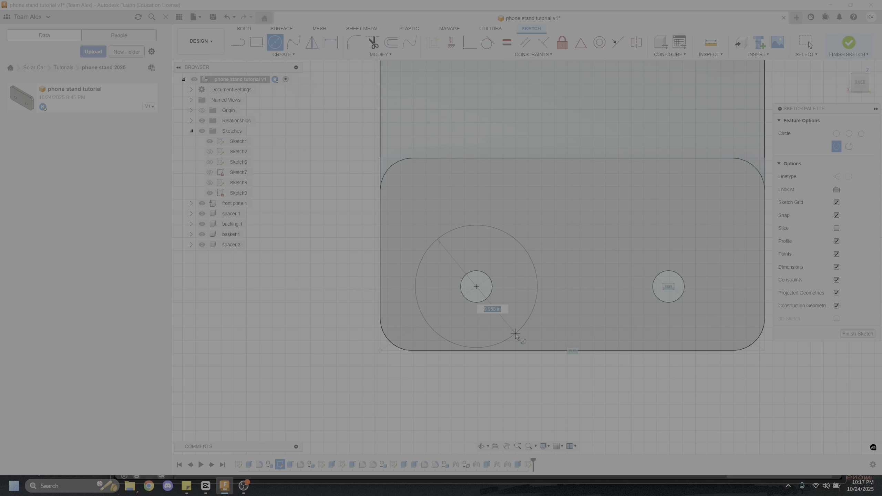
click(508, 327)
key(Escape)
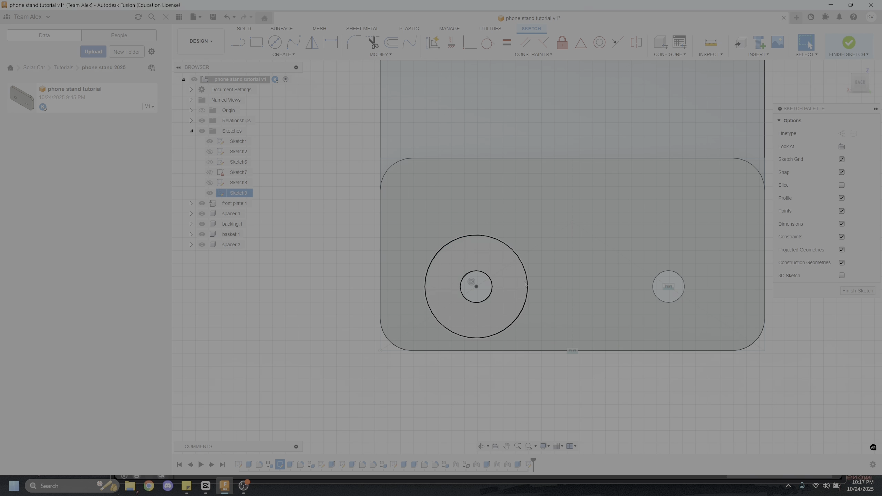
key(c)
scroll(479, 287, up, 3)
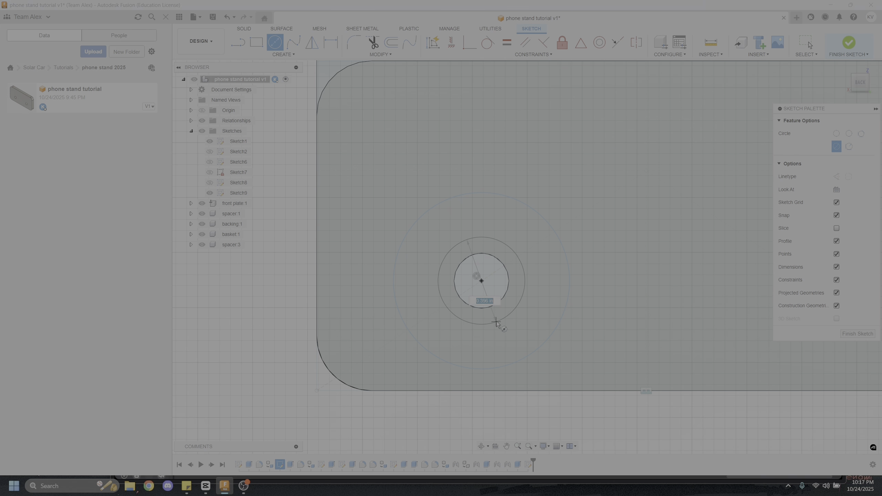
click(496, 322)
key(Escape)
Dimension the smaller sketched circle to a 0.24 in diameter so it fits inside the hole
key(d)
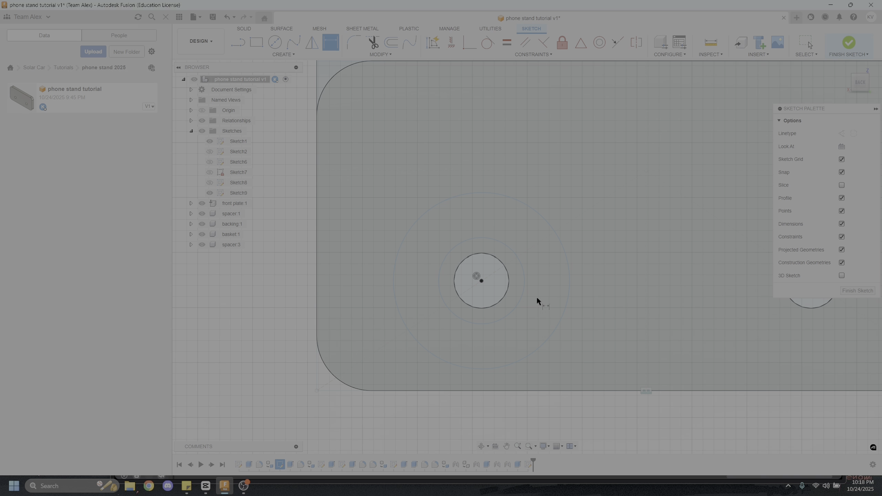
click(524, 292)
click(539, 284)
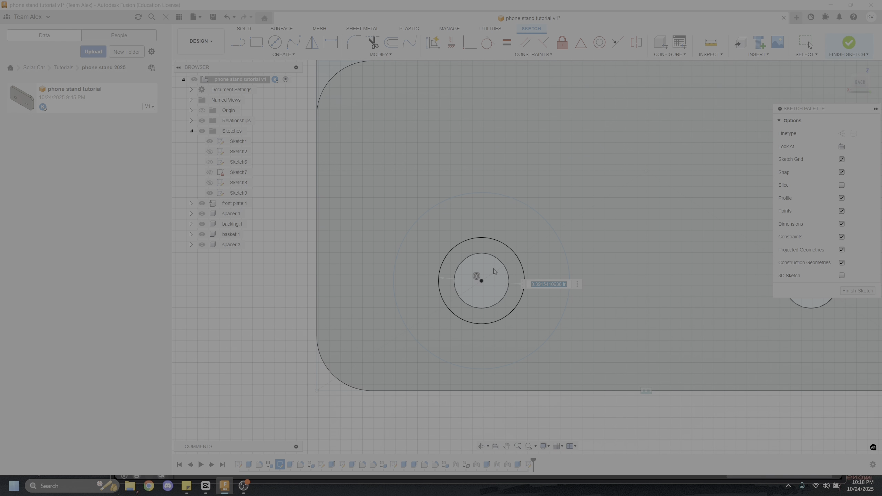
shift+middle_drag(671, 187, 649, 216)
scroll(493, 240, up, 3)
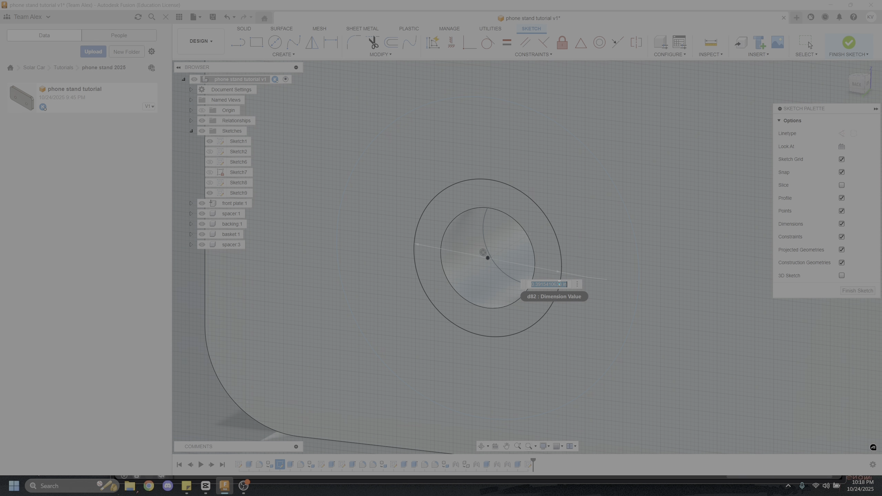
key(Return)
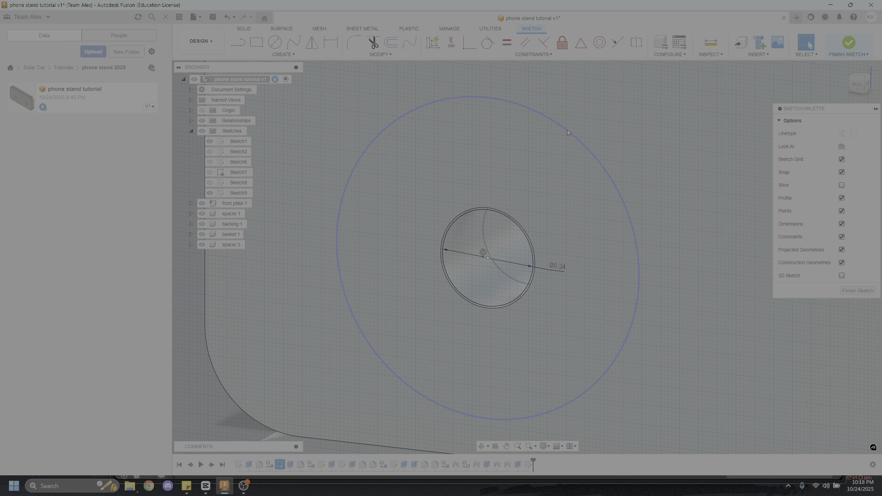
Dimension the larger concentric circle to a 0.5 in diameter
key(d)
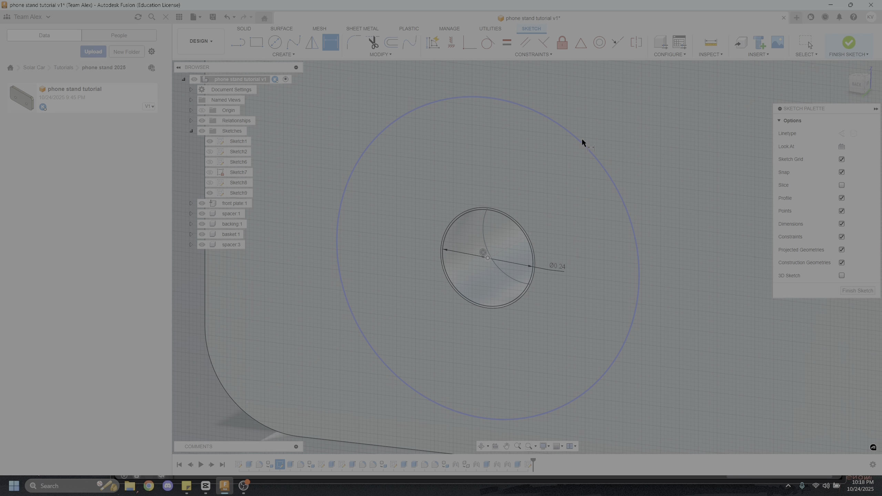
click(582, 142)
click(602, 129)
text(0.)
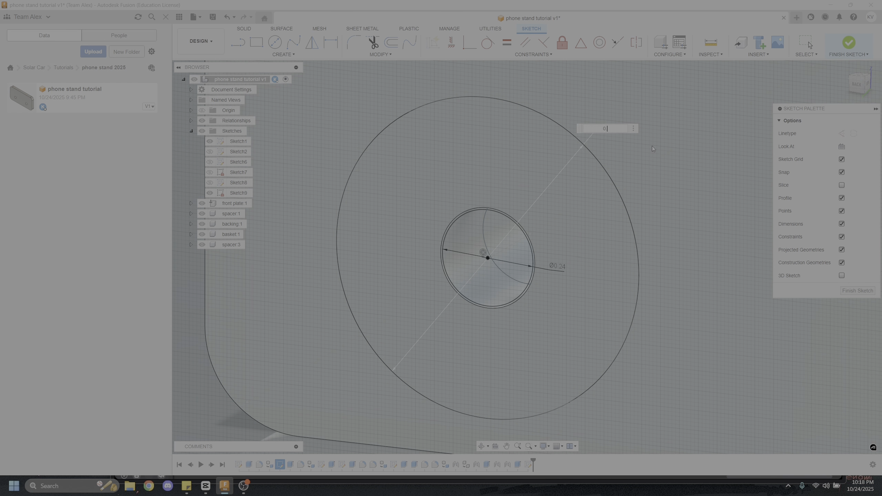
text(5)
key(Return)
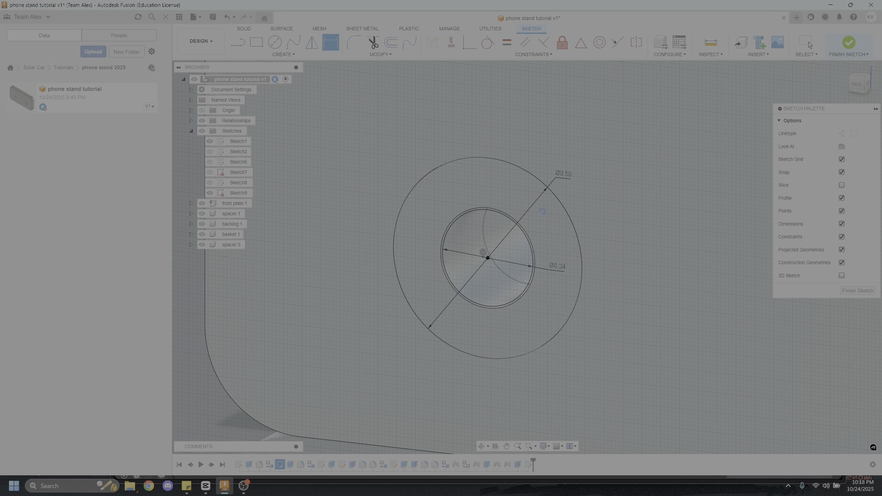
key(Escape)
Extrude the 0.24 in circle through the assembly to the basket's far outer face as a new body
scroll(542, 212, down, 3)
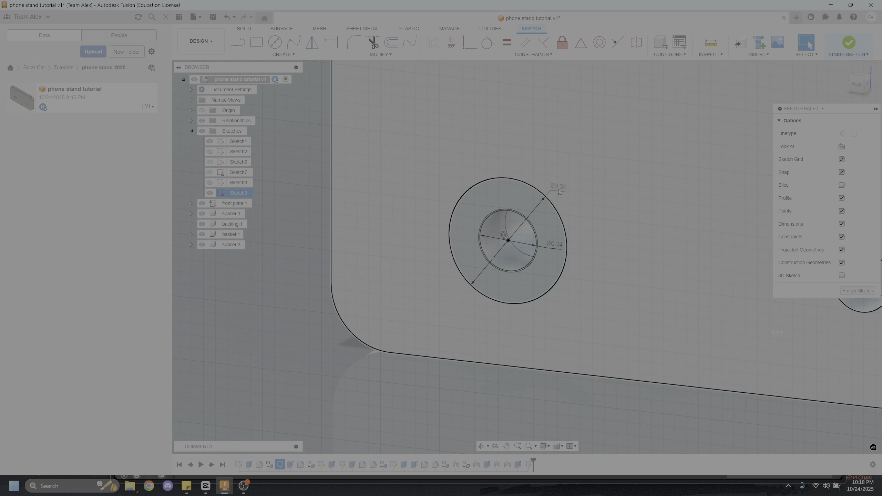
mouse_move(557, 258)
shift+middle_down()
mouse_move(528, 273)
mouse_move(549, 276)
shift+middle_up()
key(e)
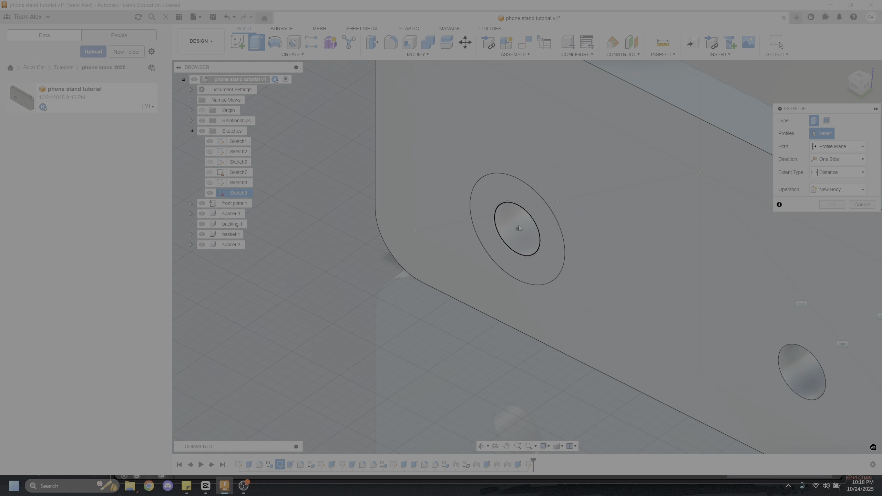
click(518, 224)
shift+middle_drag(598, 208, 415, 214)
drag(363, 216, 637, 210)
shift+middle_drag(649, 212, 494, 275)
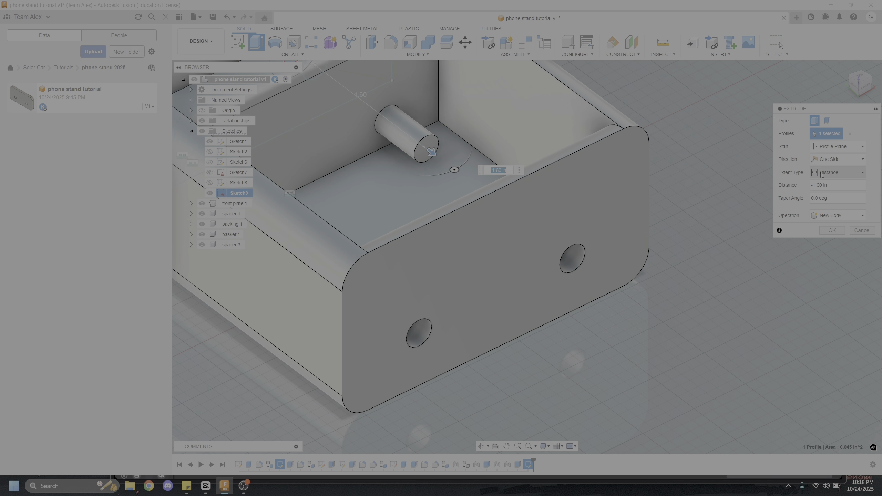
click(831, 192)
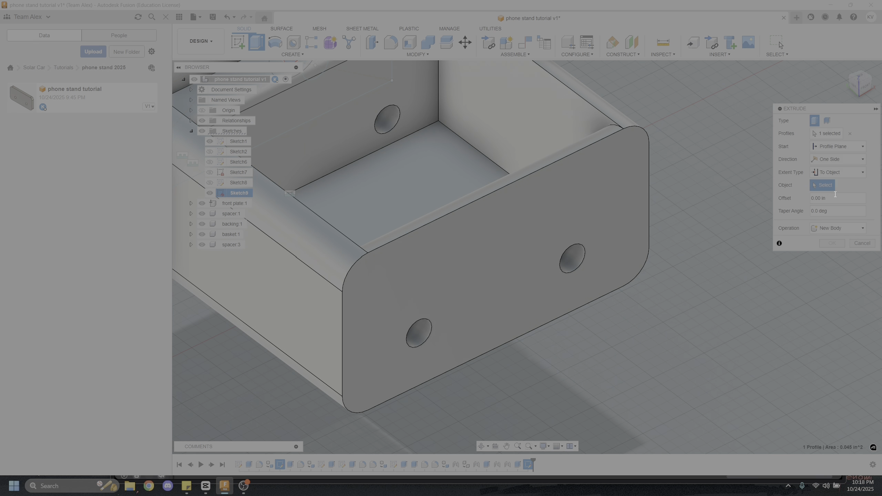
click(629, 208)
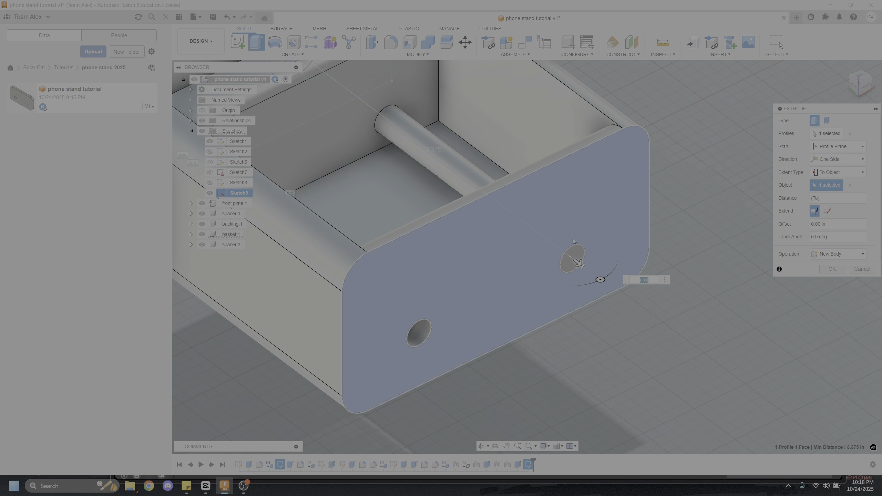
click(832, 269)
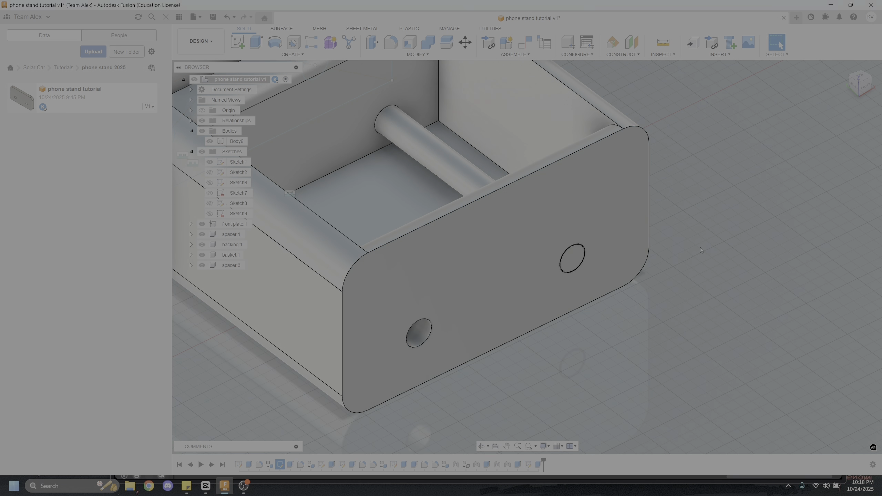
Try to extrude both concentric circle profiles about 0.1 in outward from the front plate's outer face as a pin head, using Join
shift+middle_drag(700, 247, 580, 225)
scroll(592, 236, up, 3)
scroll(542, 222, up, 4)
scroll(540, 241, down, 5)
shift+middle_drag(546, 252, 611, 183)
shift+middle_drag(410, 308, 364, 170)
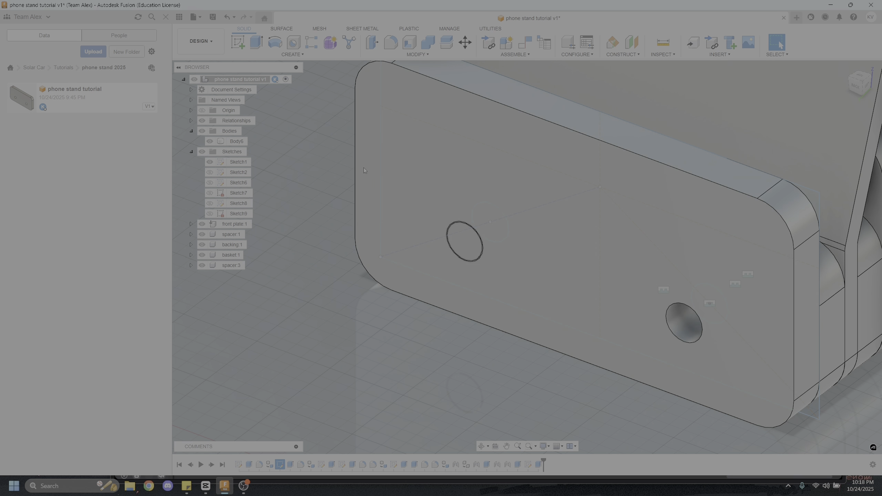
click(254, 47)
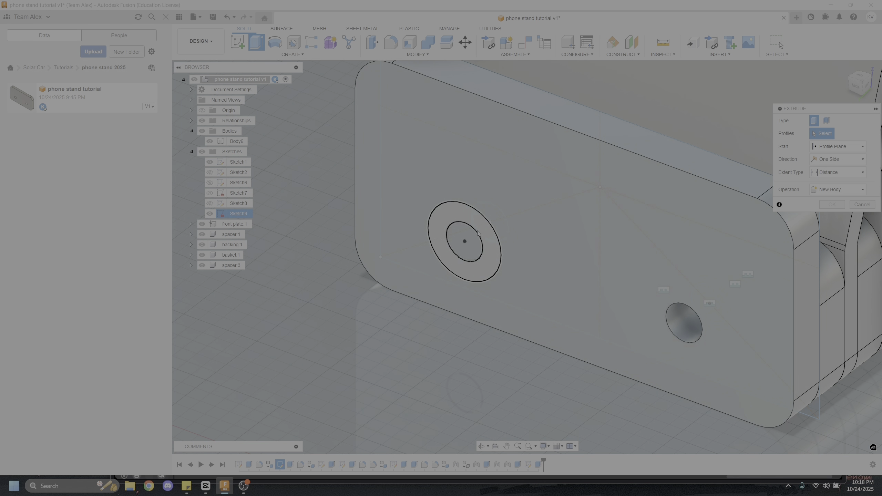
click(438, 244)
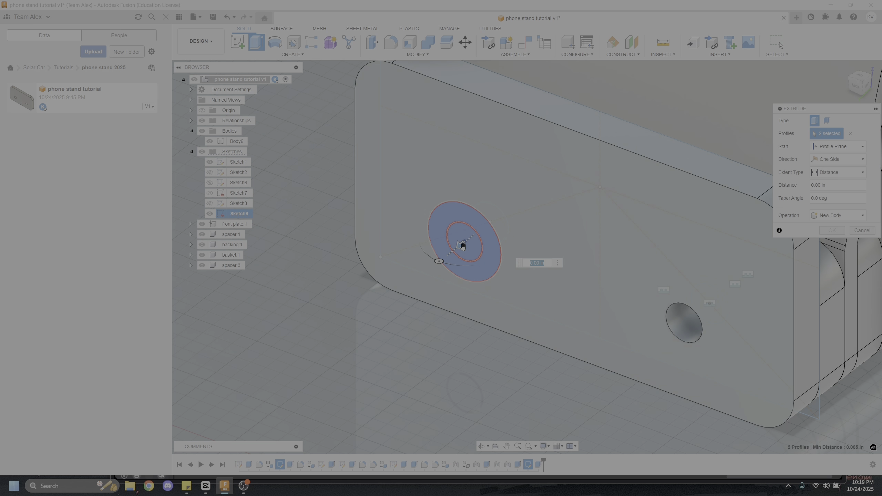
drag(460, 246, 453, 253)
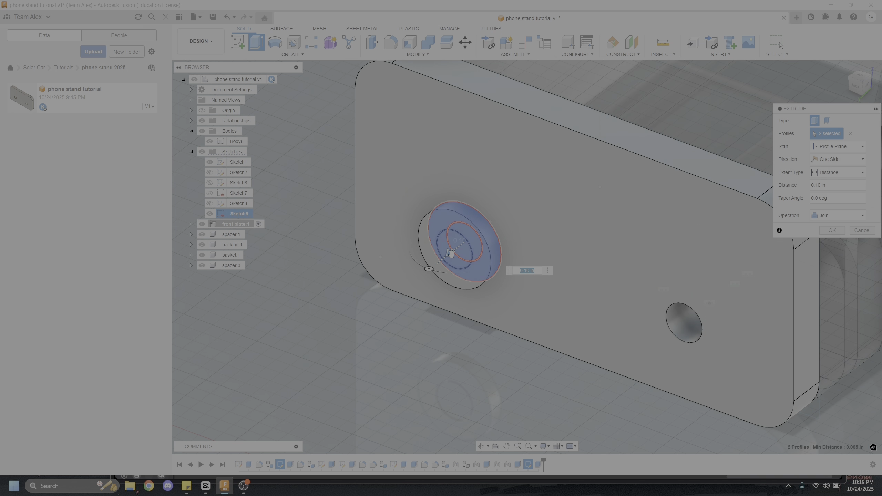
key(Return)
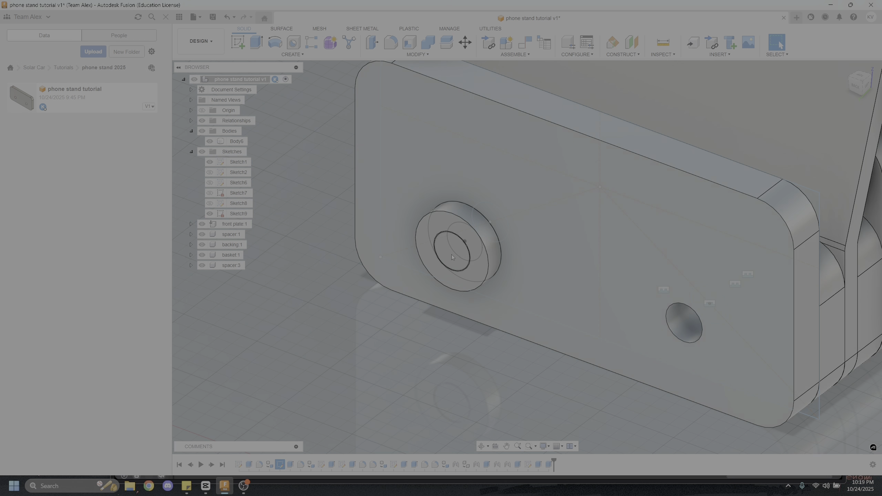
Inspect the extruded head around the pin's end, then undo that extrusion
scroll(459, 248, up, 4)
shift+middle_drag(466, 240, 469, 209)
scroll(448, 233, up, 4)
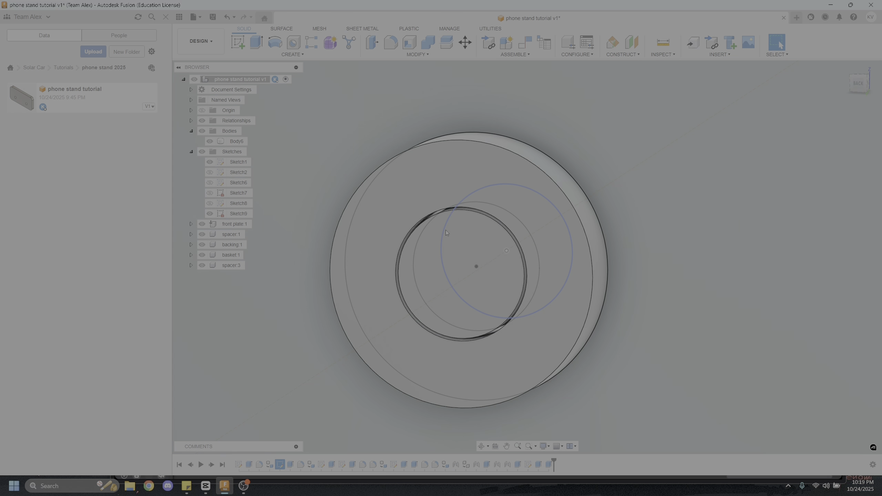
click(440, 224)
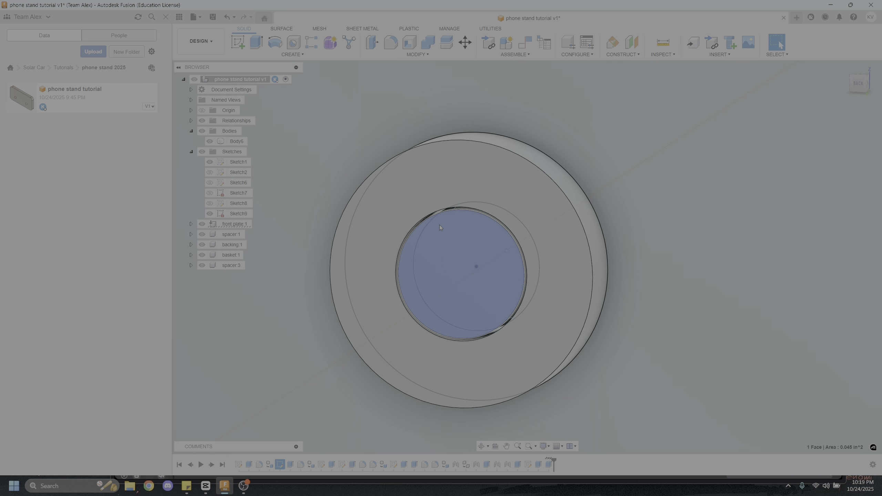
scroll(416, 274, down, 3)
shift+middle_drag(448, 247, 303, 346)
key(Escape)
key(ctrl+z)
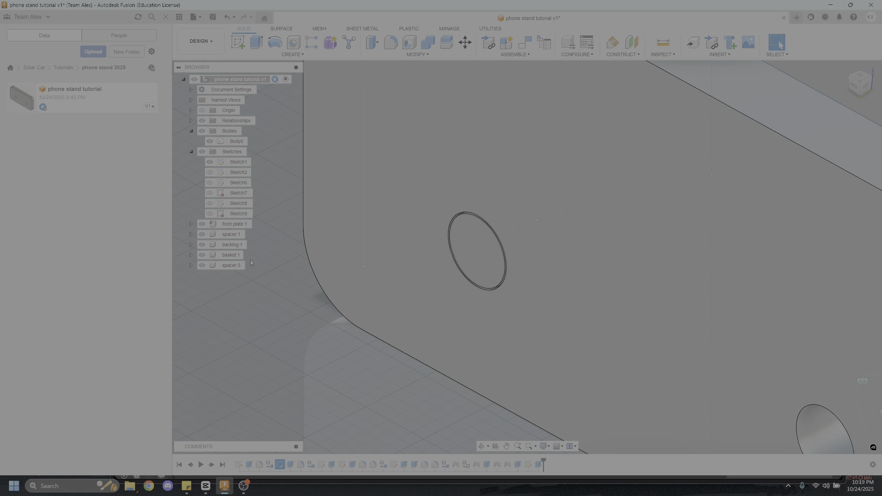
Show the sketch containing the two concentric circles again and examine the gap between the pin and the hole
scroll(446, 261, up, 3)
scroll(505, 273, down, 3)
shift+middle_drag(484, 266, 521, 236)
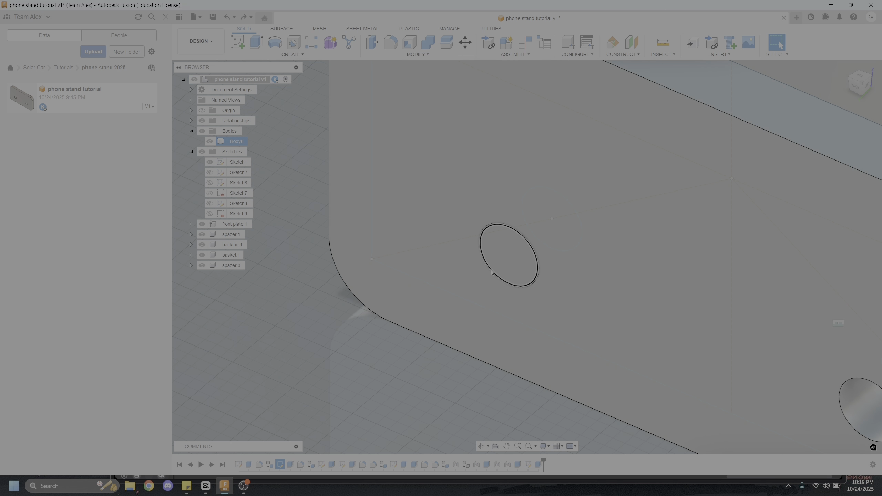
click(402, 379)
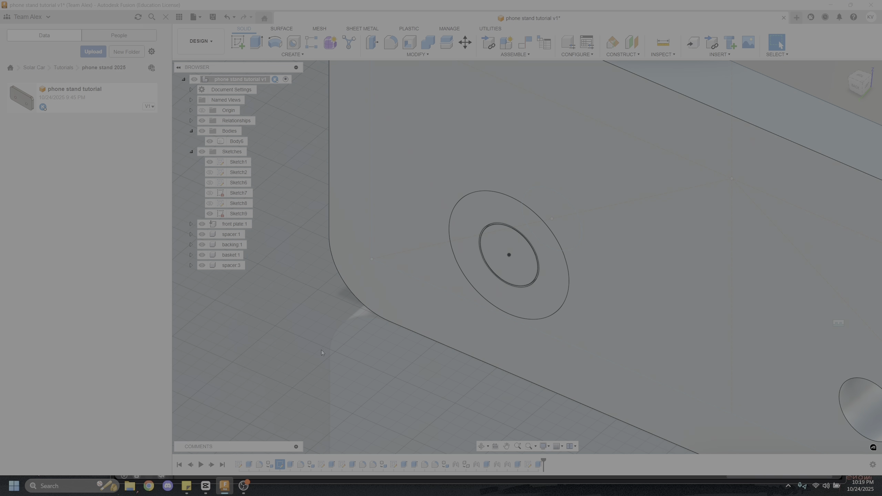
scroll(486, 229, up, 8)
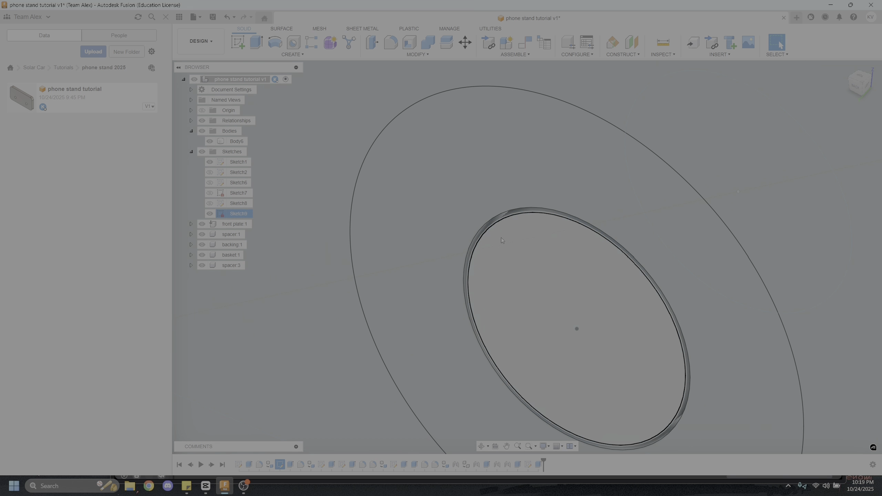
scroll(468, 222, down, 8)
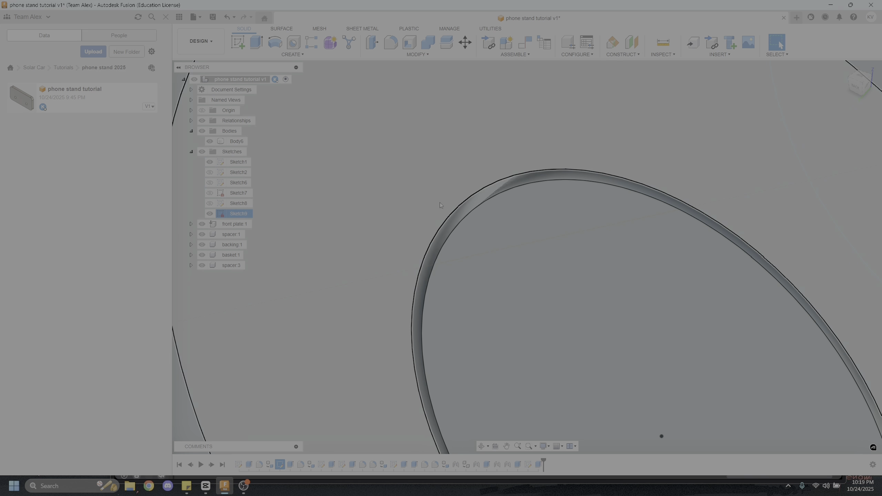
Extrude the concentric circle profiles 0.12 in outward from the front plate to form the pin's head
key(e)
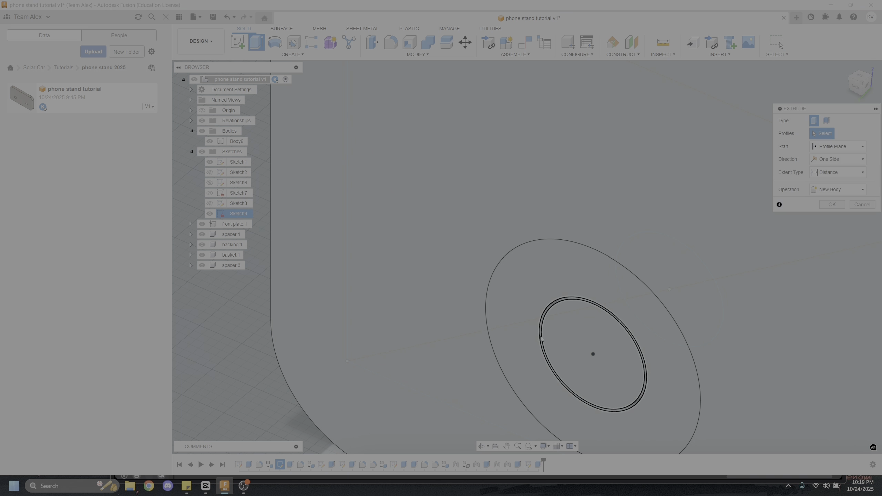
scroll(553, 279, up, 4)
click(553, 279)
click(582, 287)
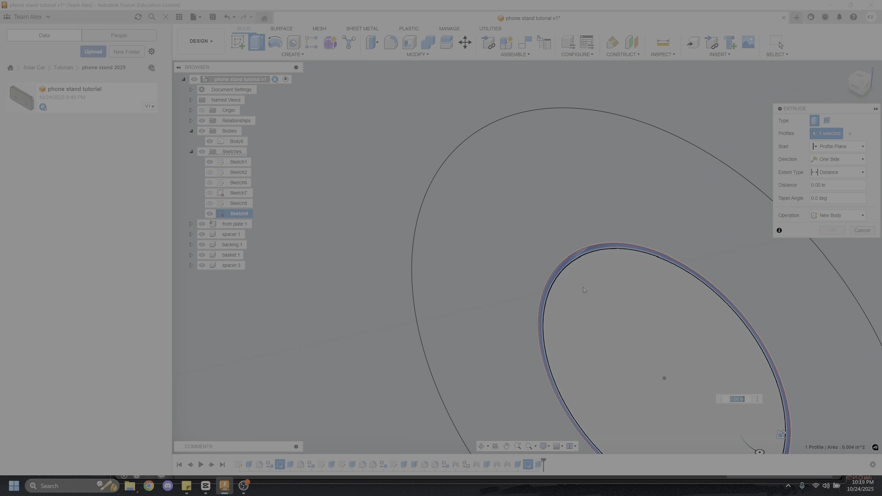
click(526, 294)
scroll(527, 294, down, 5)
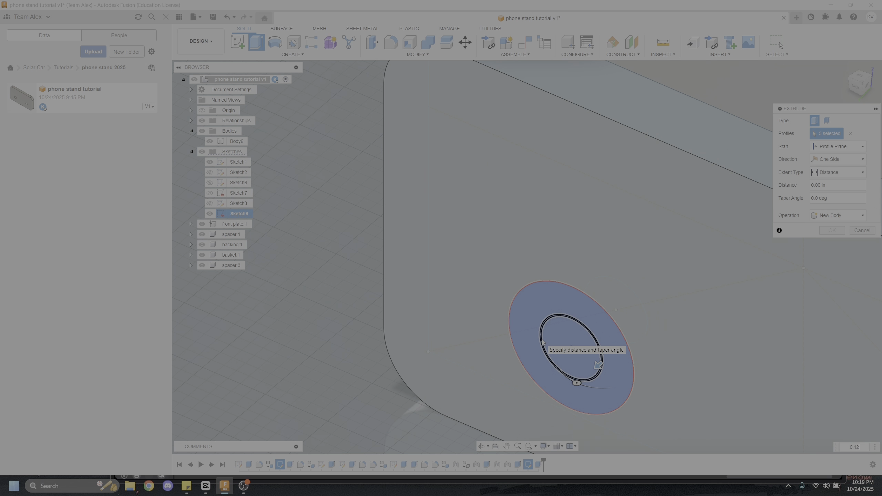
text(0.12)
key(Return)
Create a component from the pin body and rename it pin
shift+middle_drag(543, 342, 277, 175)
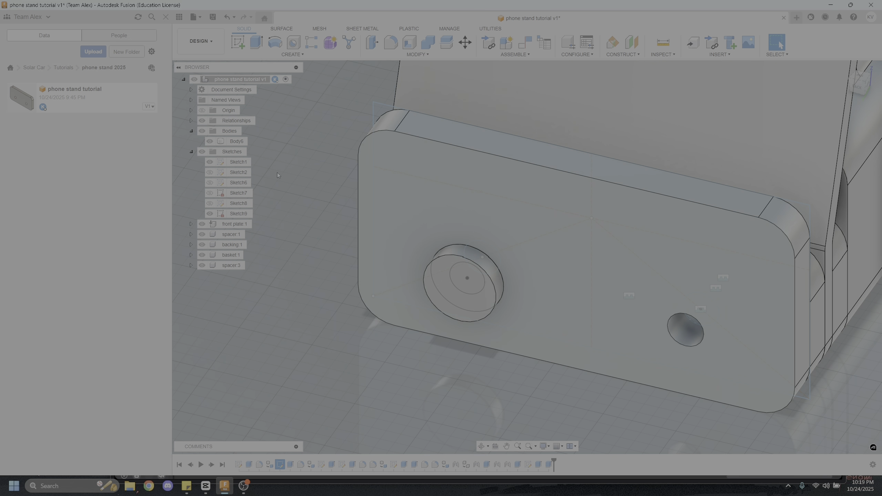
right_click(236, 141)
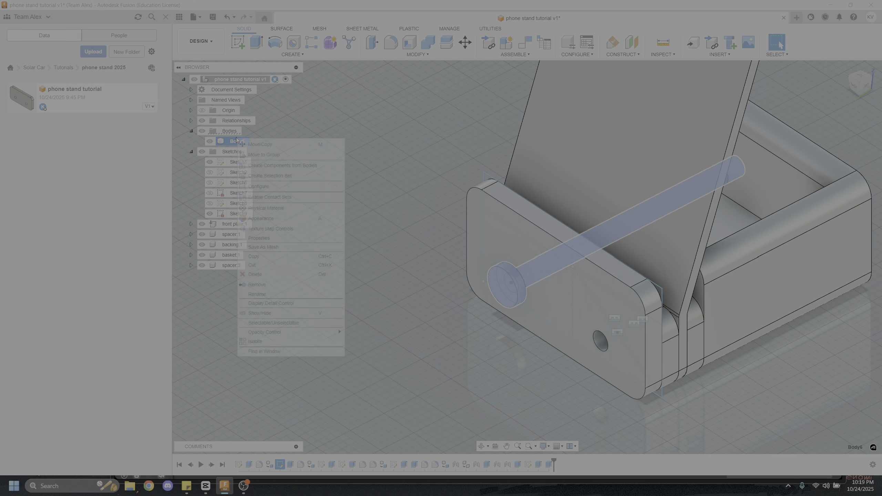
click(285, 165)
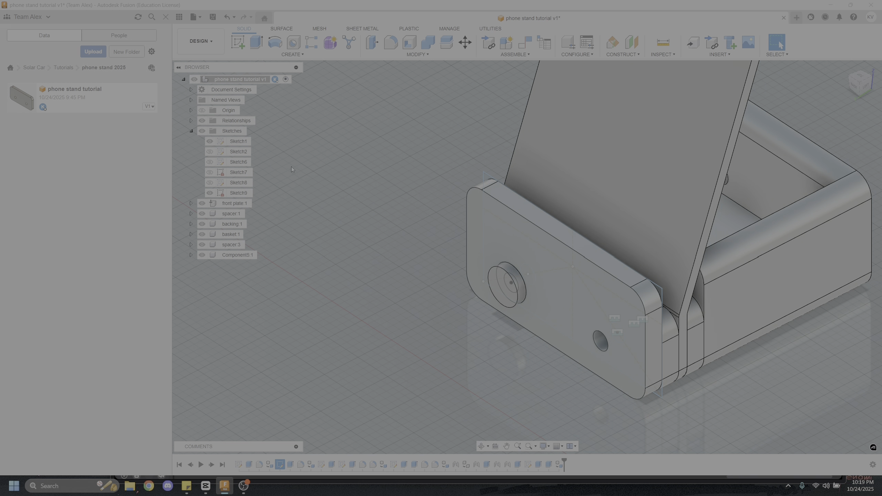
right_click(239, 255)
click(263, 243)
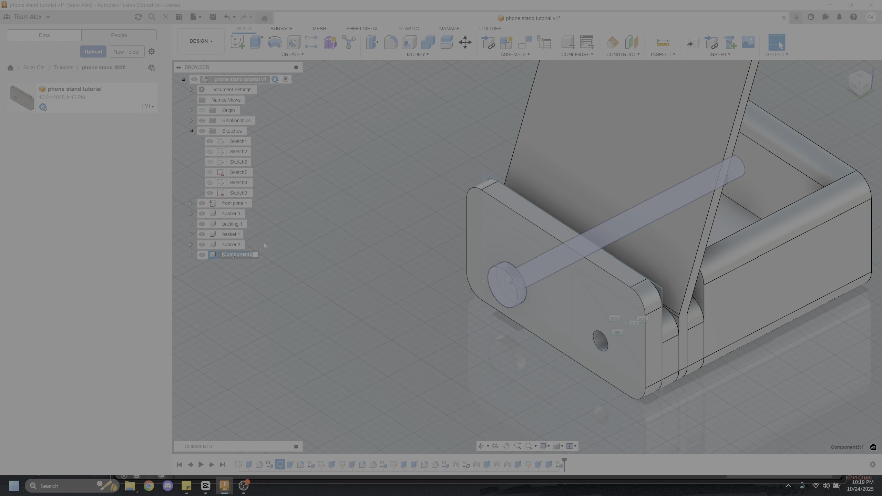
text(pin)
key(Return)
Paste a second copy of the pin component and place it clear of the assembly
key(ctrl+v)
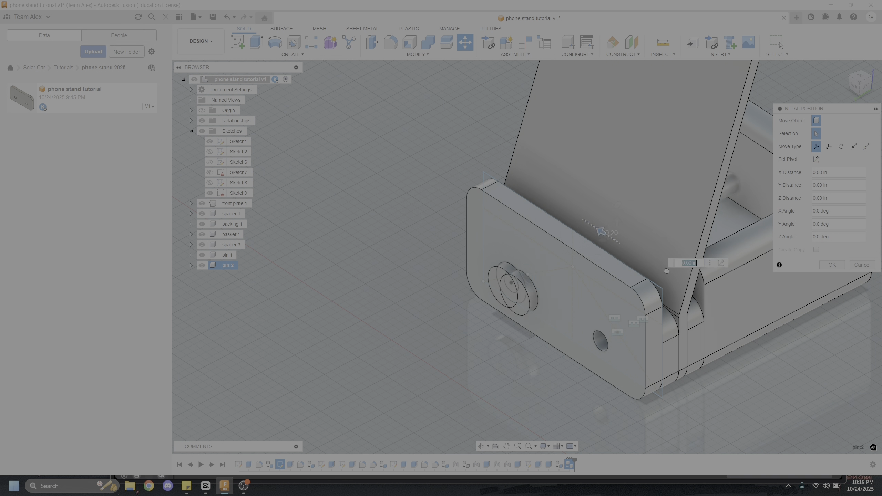
drag(601, 224, 783, 346)
click(844, 265)
Add a joint seating the second pin in the front plate's empty hole, aligning the underside of its head with the hole's edge
middle_drag(791, 295, 531, 291)
key(j)
scroll(489, 313, up, 5)
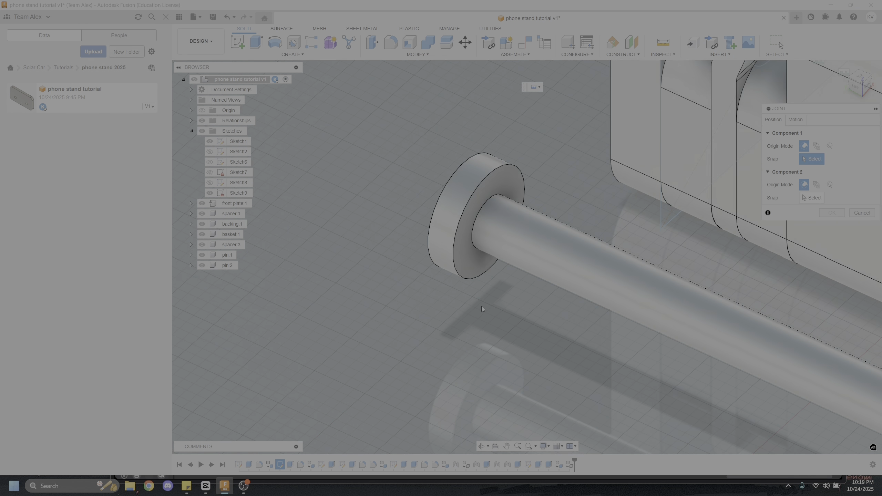
click(479, 216)
scroll(533, 295, down, 5)
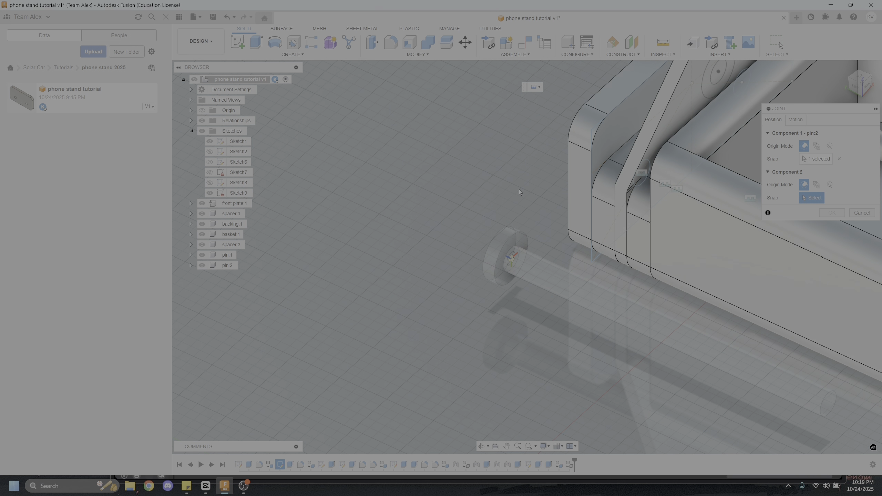
shift+middle_drag(519, 189, 479, 239)
middle_drag(478, 240, 431, 188)
drag(431, 189, 518, 269)
scroll(493, 254, up, 5)
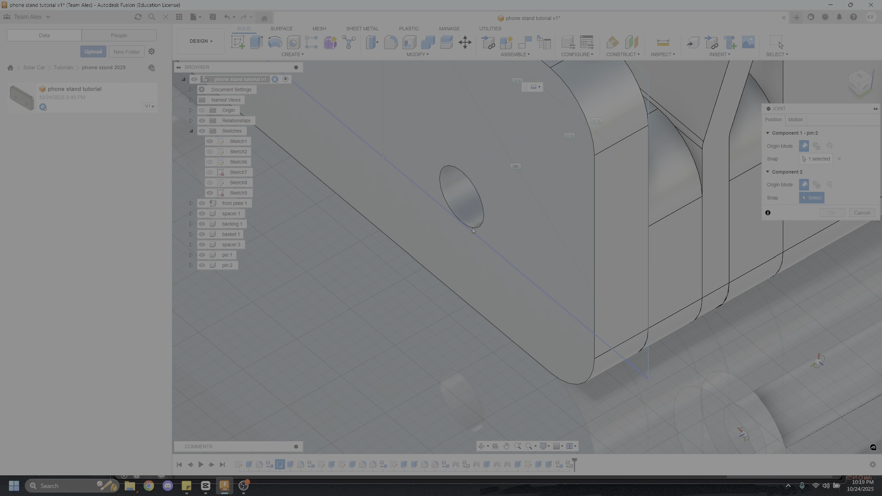
click(482, 223)
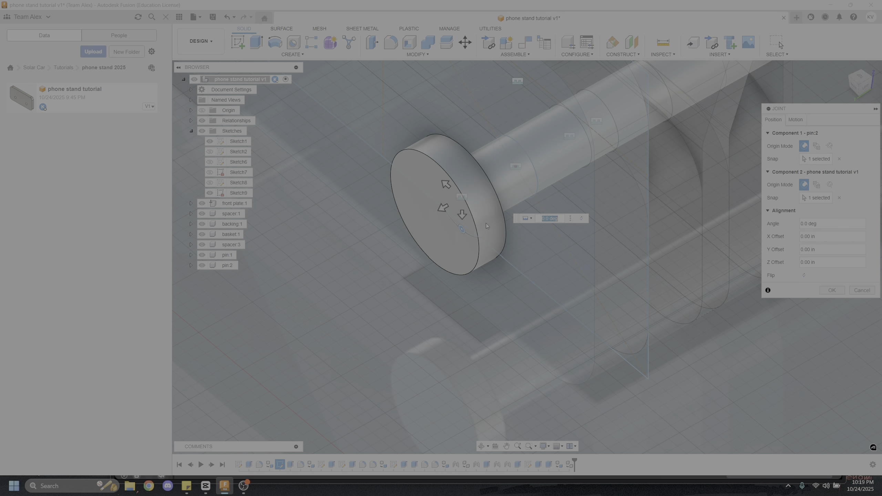
click(832, 291)
Collapse the Sketches folder in the browser
scroll(586, 323, down, 6)
shift+middle_drag(584, 322, 612, 297)
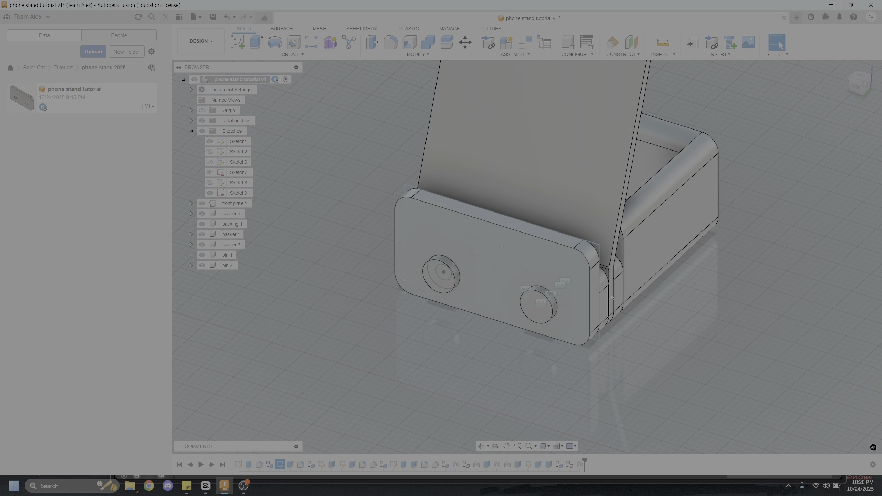
click(191, 131)
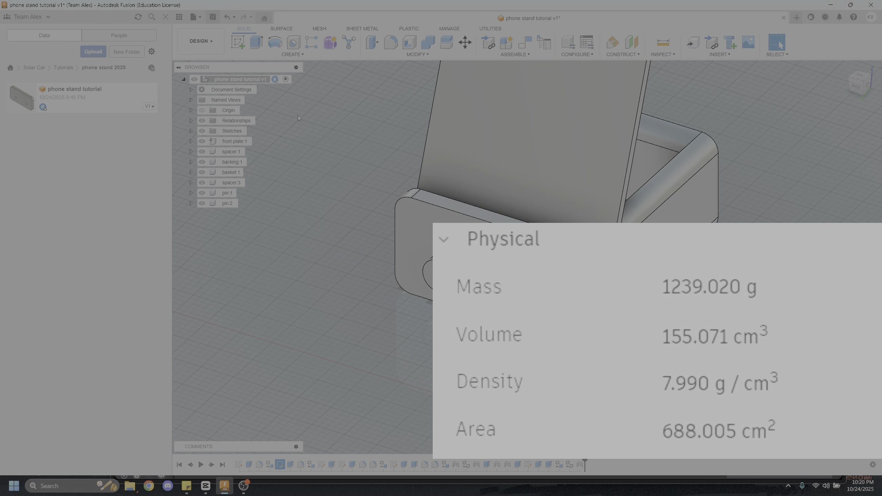